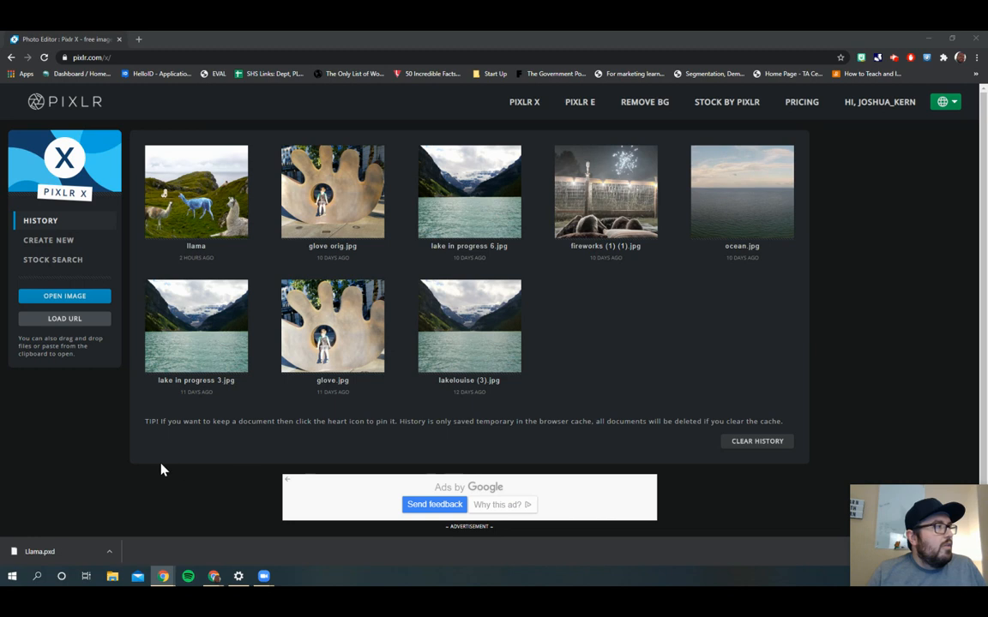
Step: Start a new Full HD document, 1920 x 1080, and name it Lesson2
{"action": "left_click", "coordinate": [58, 244]}
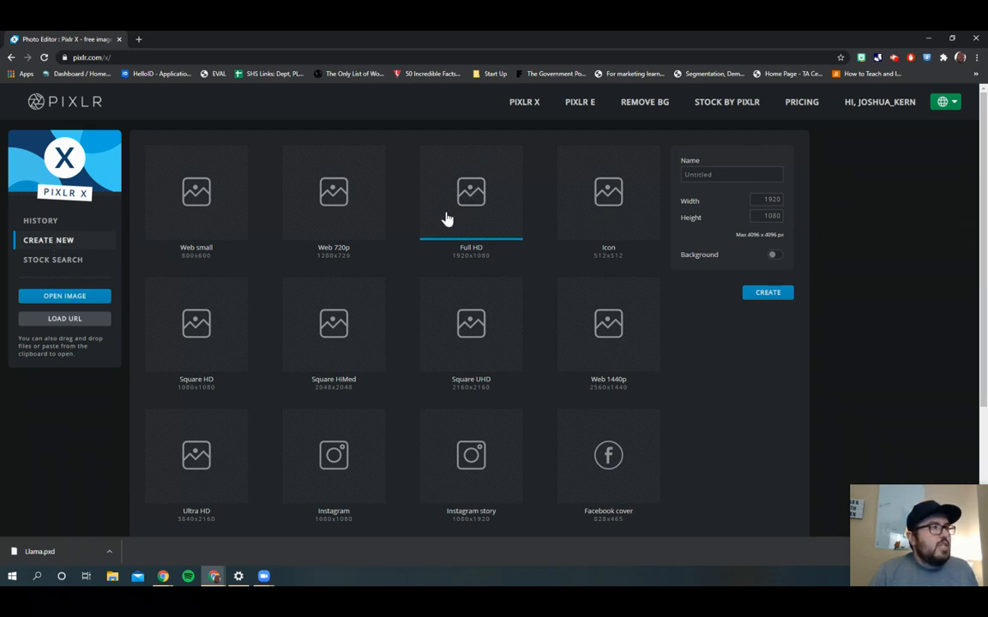
{"action": "left_click", "coordinate": [722, 177]}
{"action": "double_click", "coordinate": [729, 174]}
{"action": "type", "text": "Lesson2"}
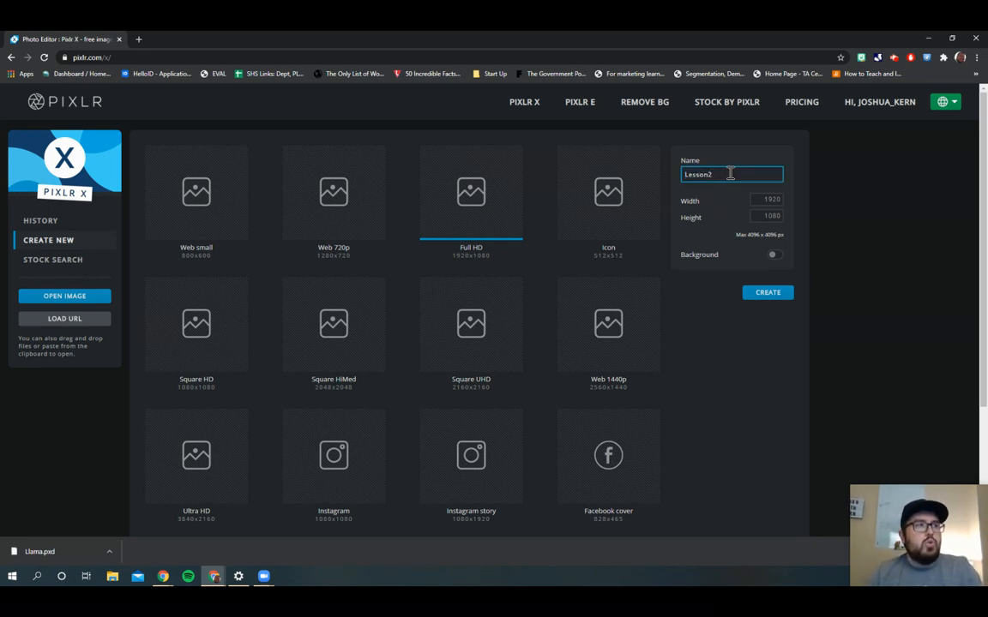
Step: Enable the background fill, choose a dark green (#0C8534), and create the document
{"action": "left_click", "coordinate": [774, 256]}
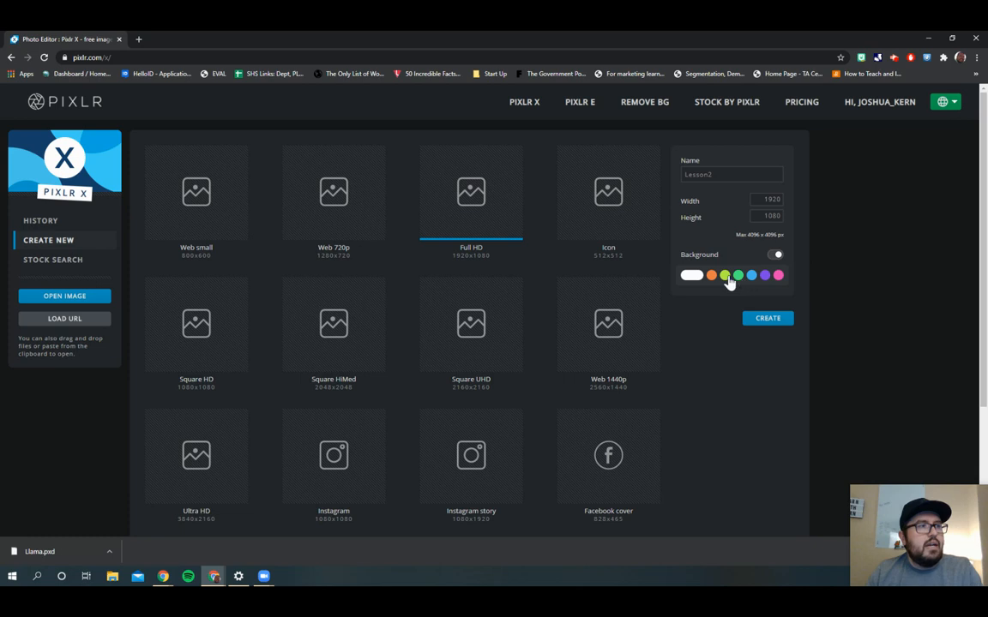
{"action": "left_click", "coordinate": [735, 277]}
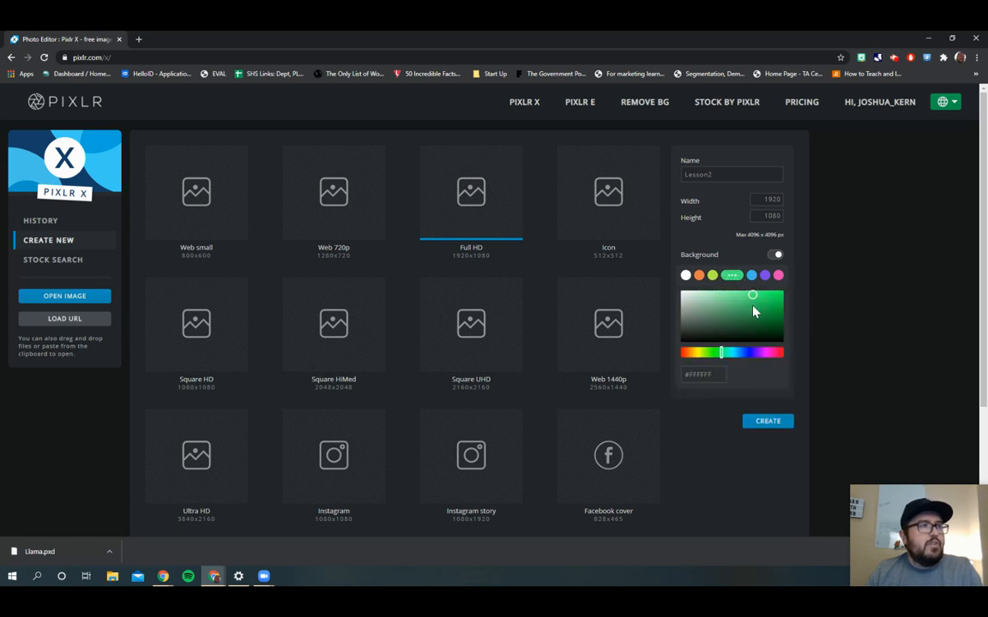
{"action": "left_click", "coordinate": [775, 319]}
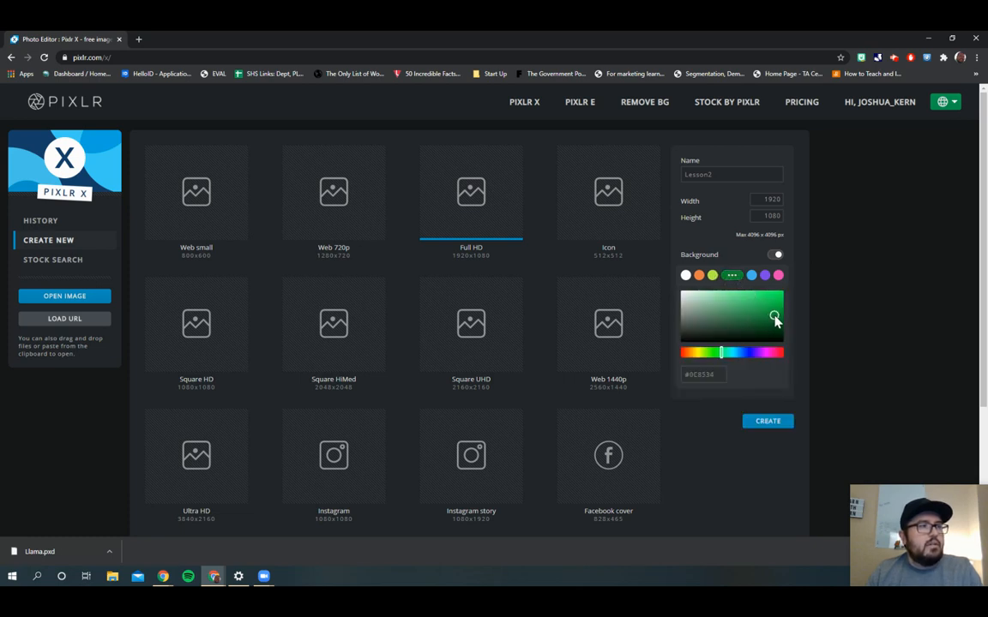
{"action": "left_click", "coordinate": [768, 423]}
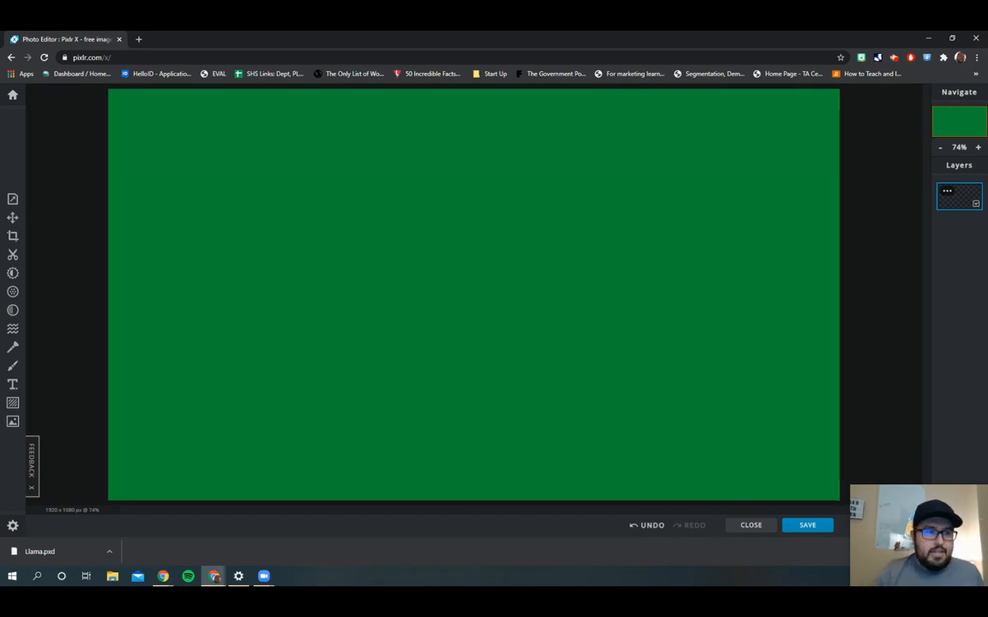
Step: Add the LLAMA1 image from the Downloads folder as a new layer
{"action": "left_click_drag", "start_coordinate": [932, 500], "coordinate": [936, 426]}
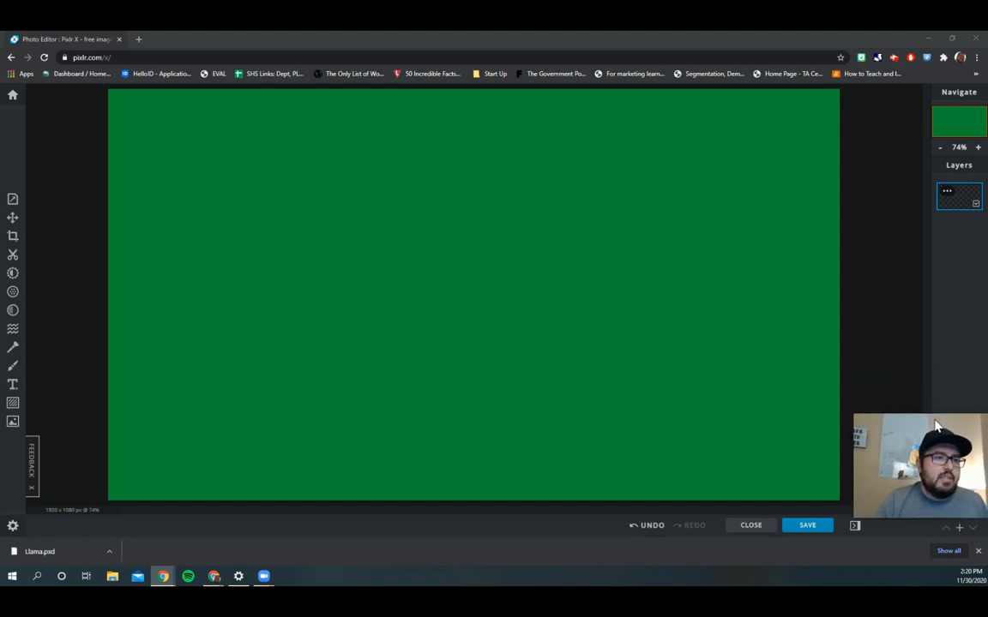
{"action": "left_click", "coordinate": [959, 529]}
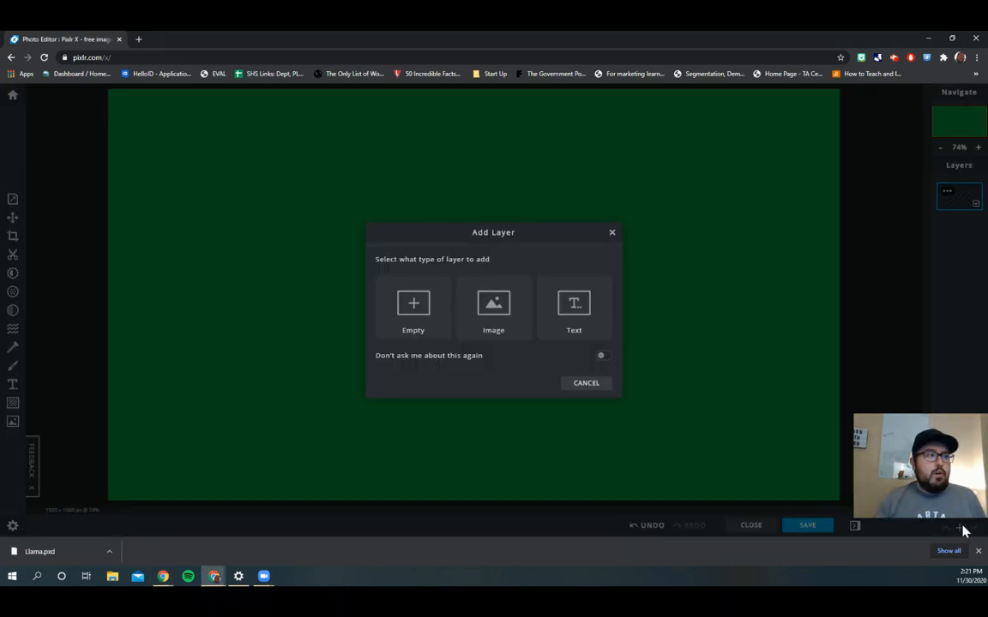
{"action": "left_click", "coordinate": [489, 309]}
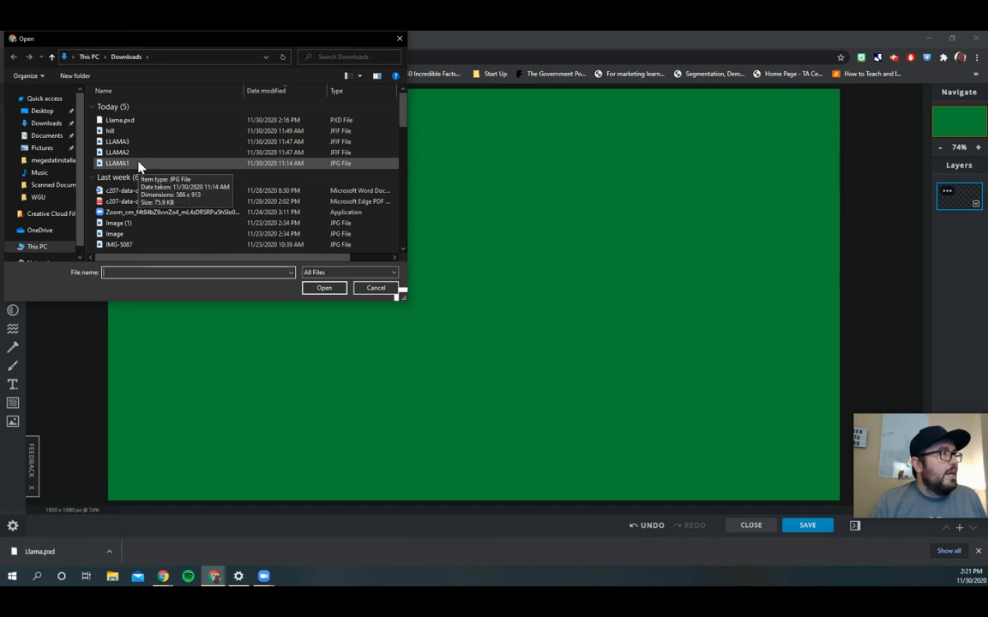
{"action": "double_click", "coordinate": [140, 164]}
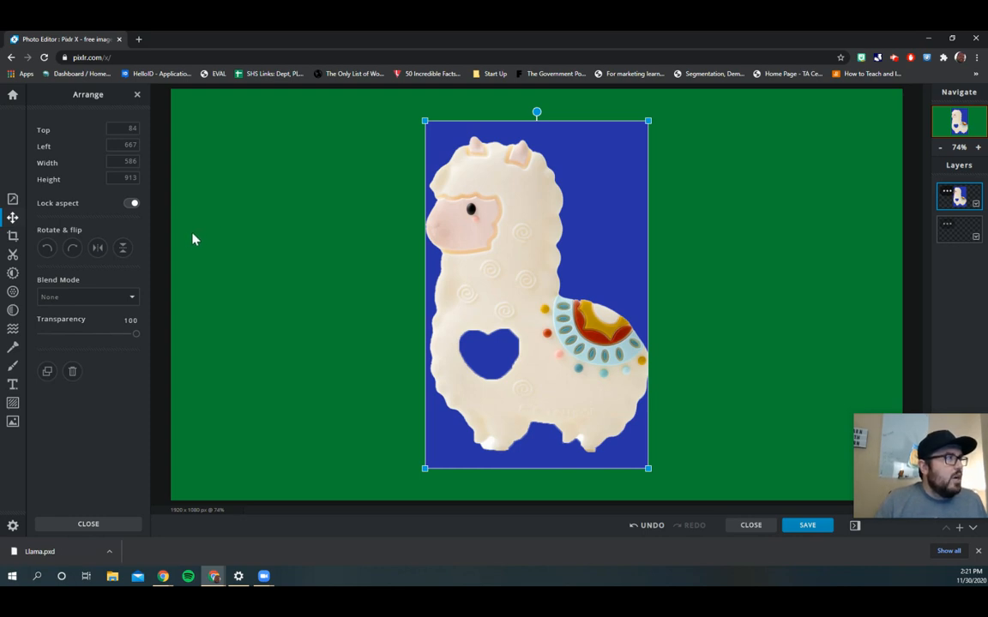
Step: Remove all the blue around the llama and inside its heart using the magic wand cutout with Light softness and Contiguous off
{"action": "left_click", "coordinate": [12, 257]}
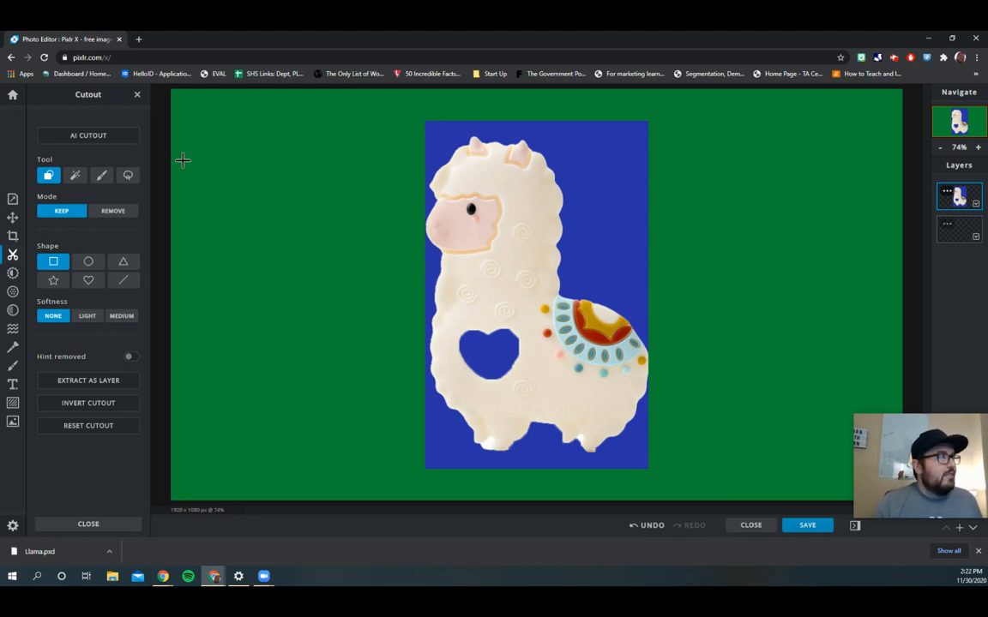
{"action": "left_click", "coordinate": [77, 177]}
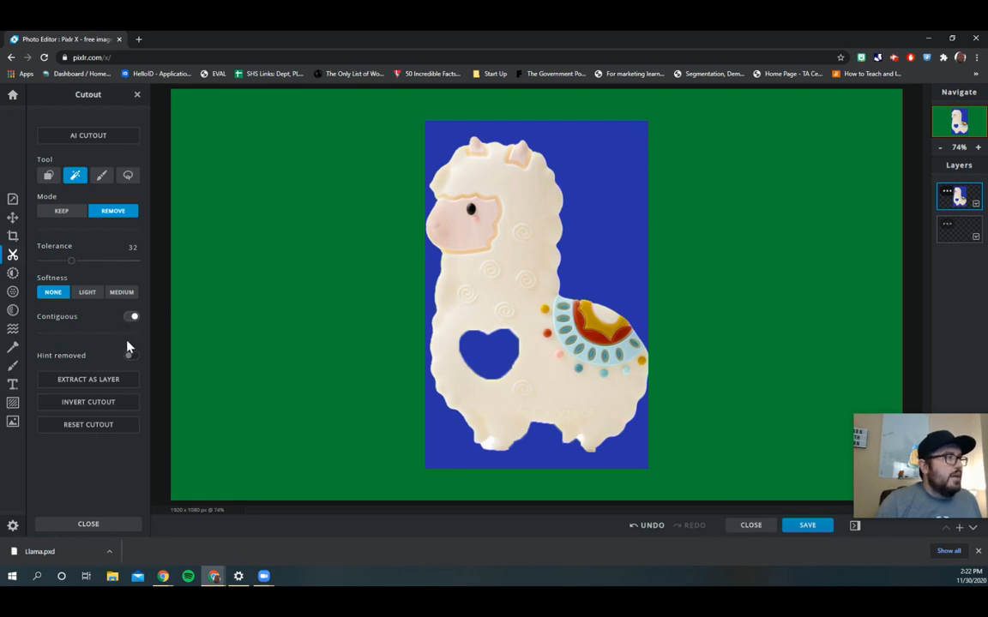
{"action": "left_click", "coordinate": [86, 294]}
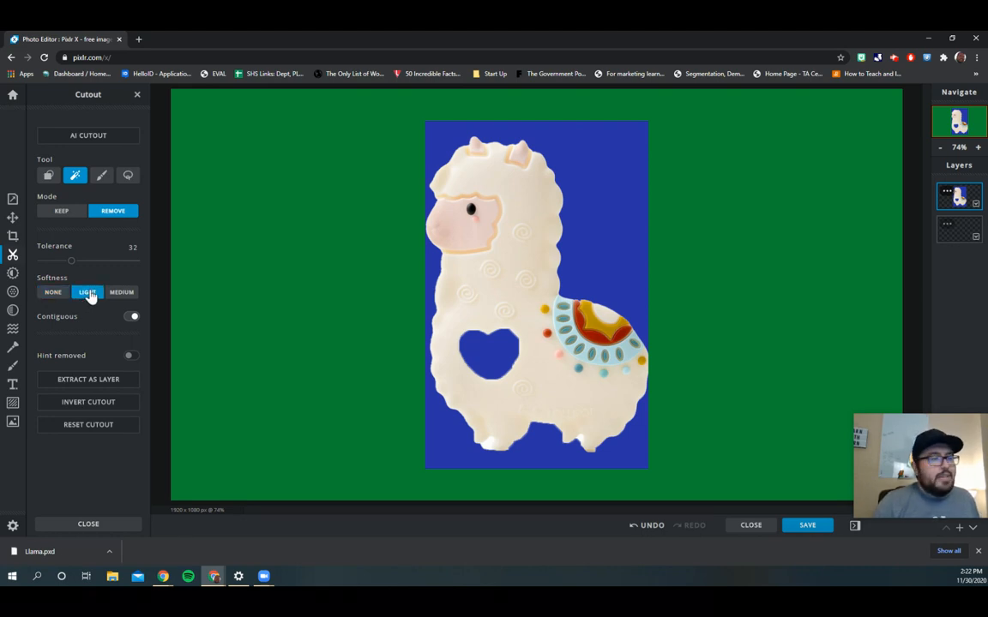
{"action": "left_click", "coordinate": [621, 177]}
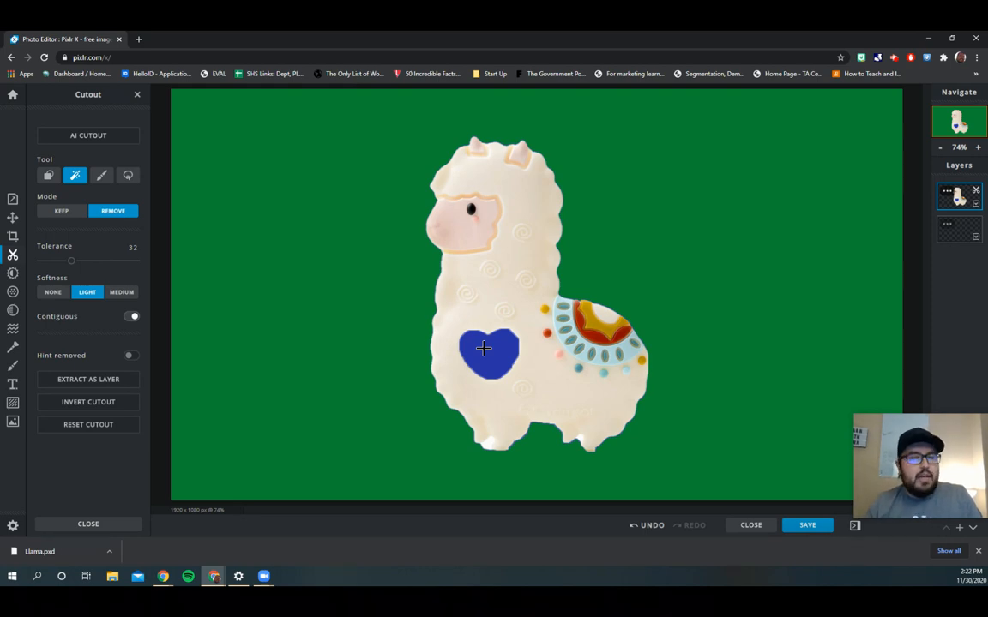
{"action": "key", "text": "ctrl+z"}
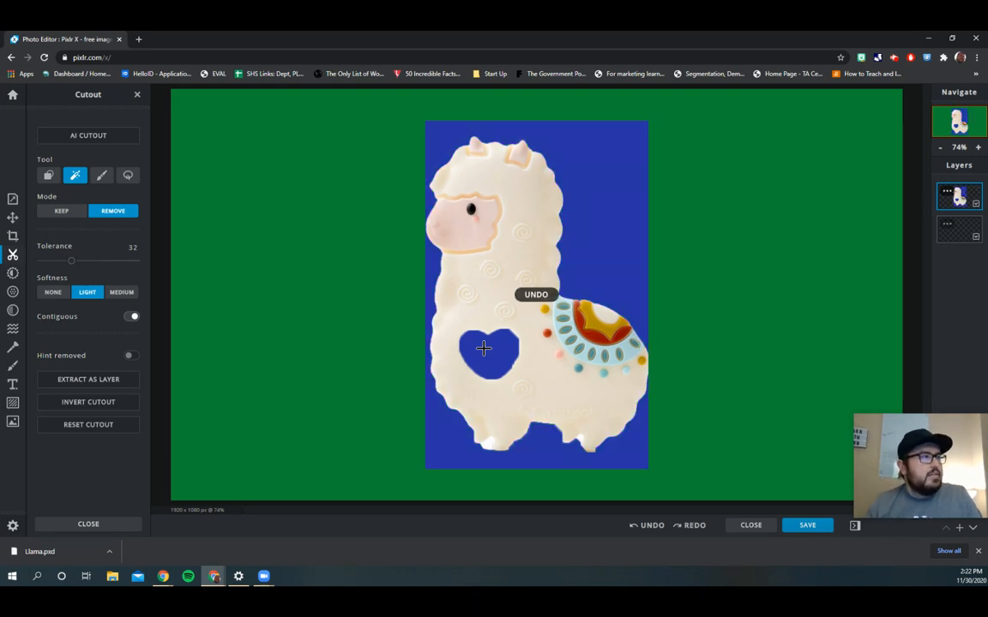
{"action": "left_click", "coordinate": [131, 318]}
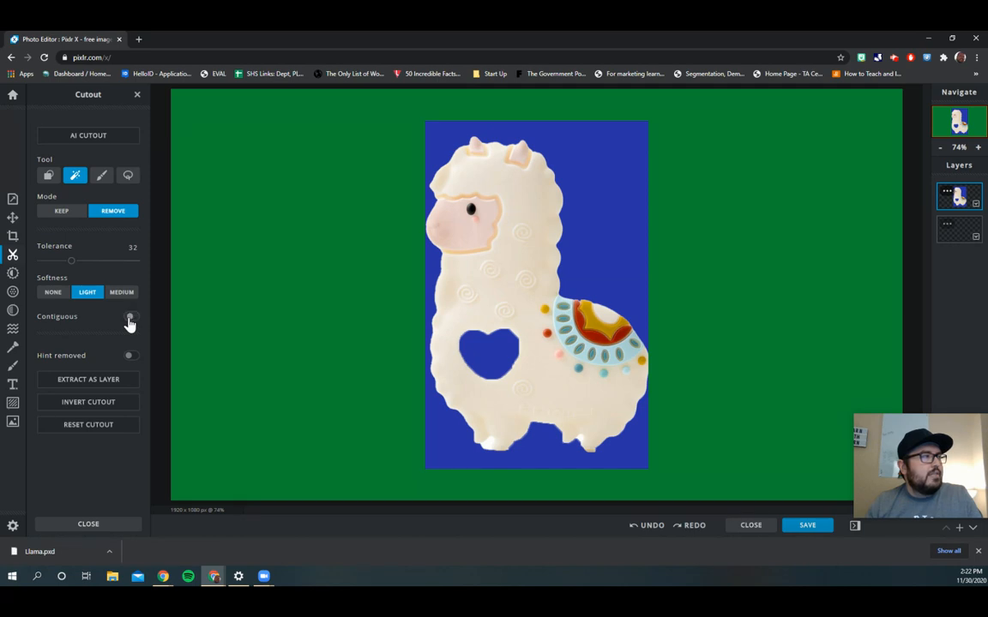
{"action": "left_click", "coordinate": [621, 181]}
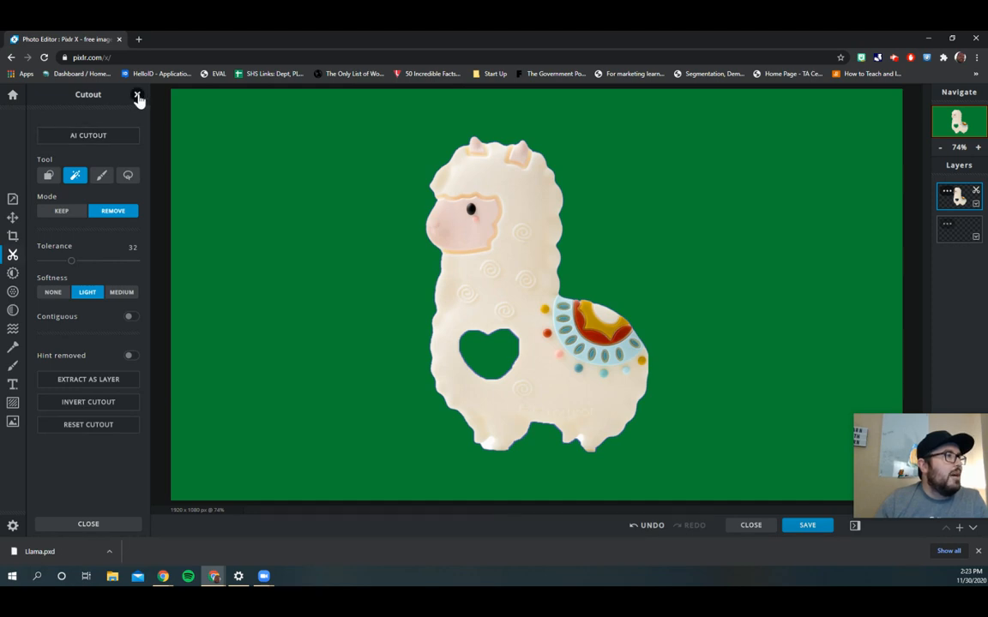
Step: Scale the cut-out llama down to about 305 x 475 px and place it near the canvas's right edge
{"action": "left_click", "coordinate": [13, 220]}
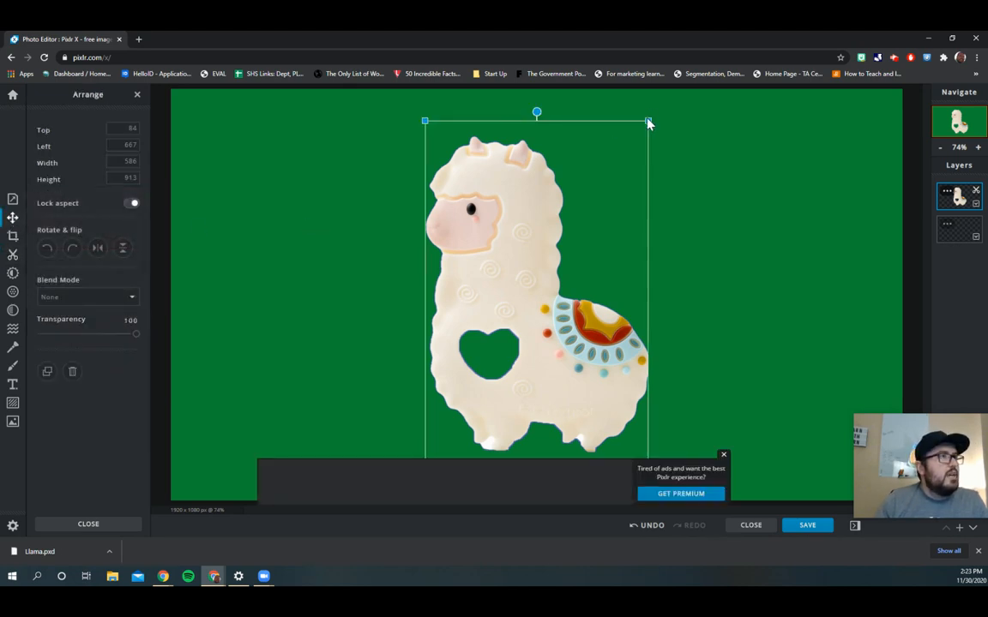
{"action": "left_click_drag", "start_coordinate": [647, 119], "coordinate": [541, 248]}
{"action": "left_click_drag", "start_coordinate": [475, 355], "coordinate": [819, 260]}
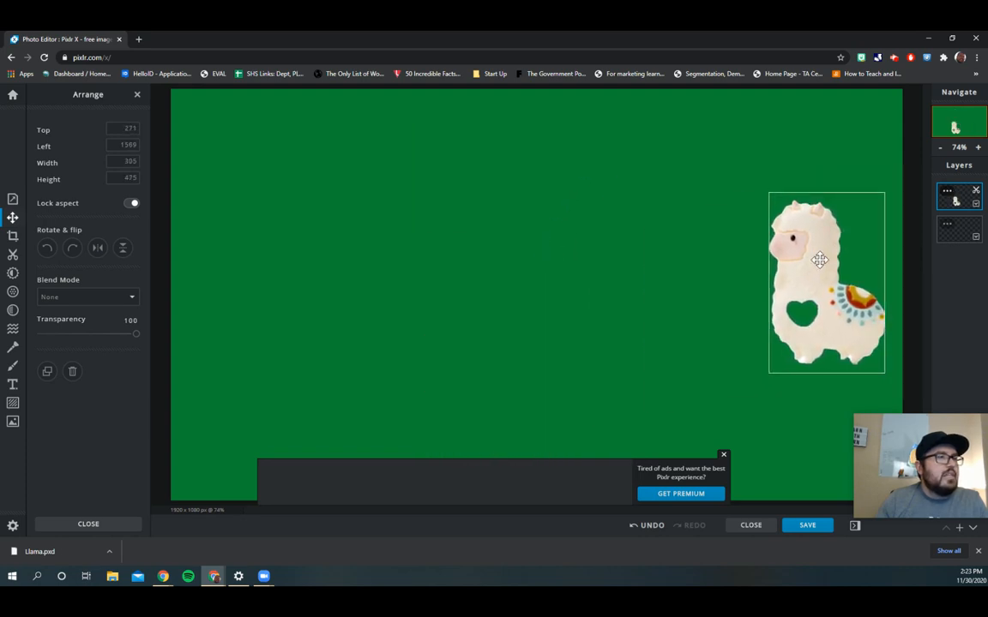
{"action": "left_click", "coordinate": [723, 457]}
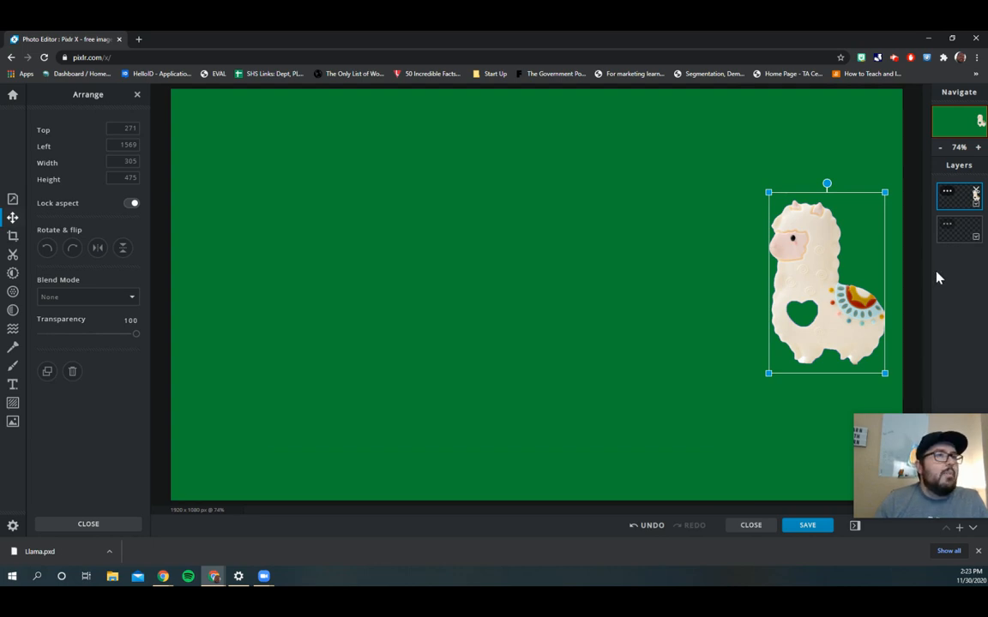
{"action": "mouse_move", "coordinate": [840, 249]}
{"action": "left_mouse_down"}
{"action": "mouse_move", "coordinate": [811, 282]}
{"action": "mouse_move", "coordinate": [831, 258]}
{"action": "left_mouse_up"}
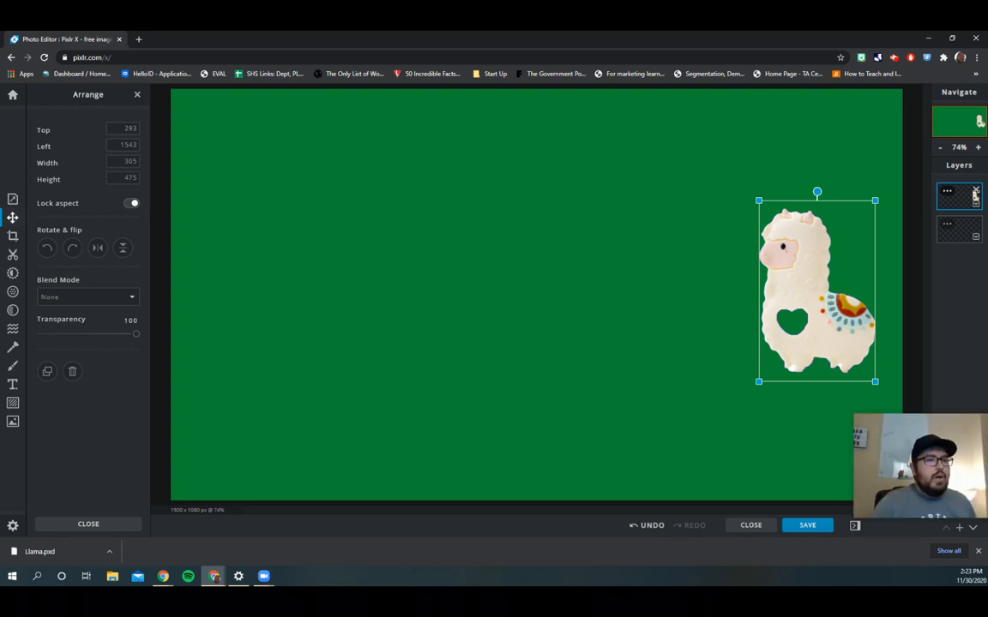
Step: Add the LLAMA2 image from the Downloads folder as another layer
{"action": "left_click", "coordinate": [960, 530]}
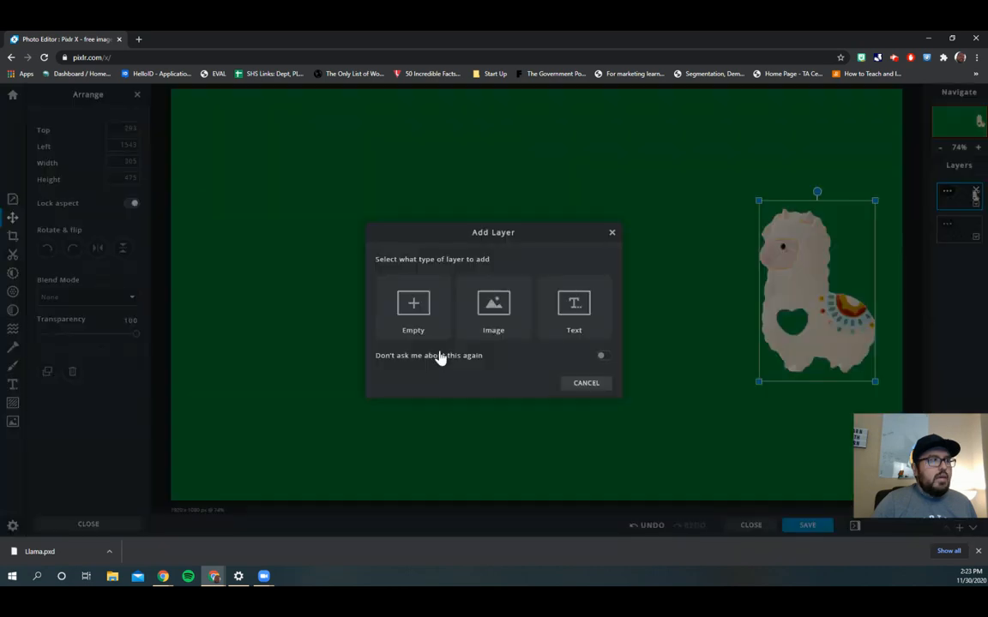
{"action": "left_click", "coordinate": [486, 316]}
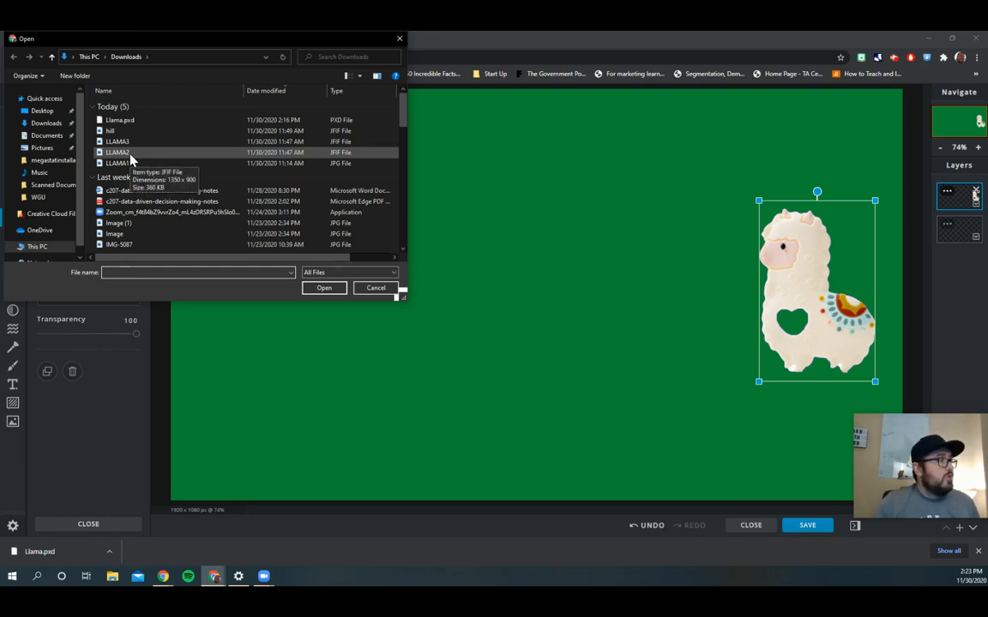
{"action": "double_click", "coordinate": [118, 152]}
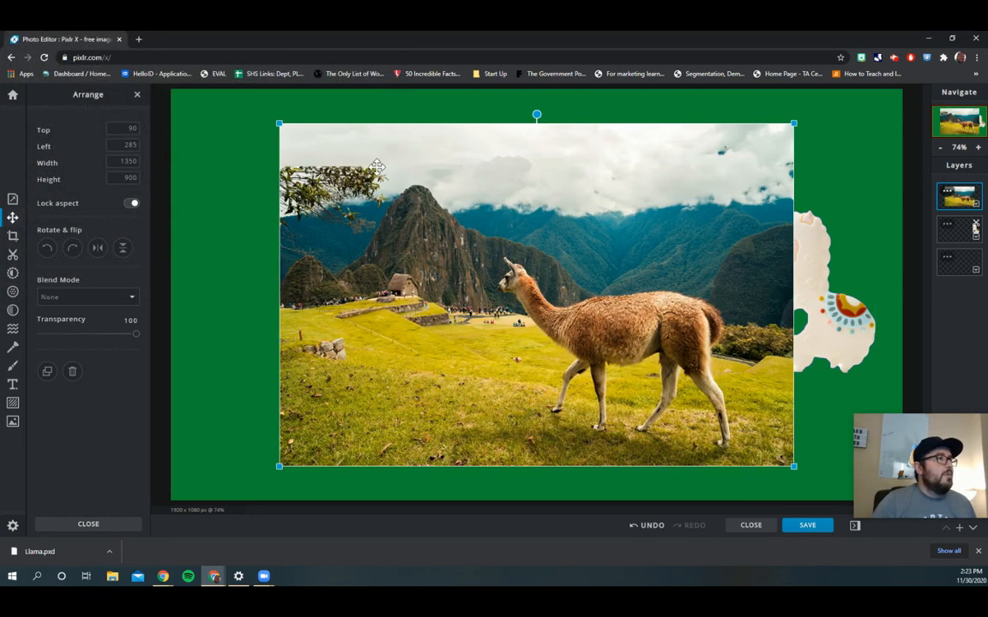
Step: Hide the white toy llama's layer and reposition the mountain photo at about Left 200, Top 90
{"action": "left_click_drag", "start_coordinate": [509, 247], "coordinate": [452, 250]}
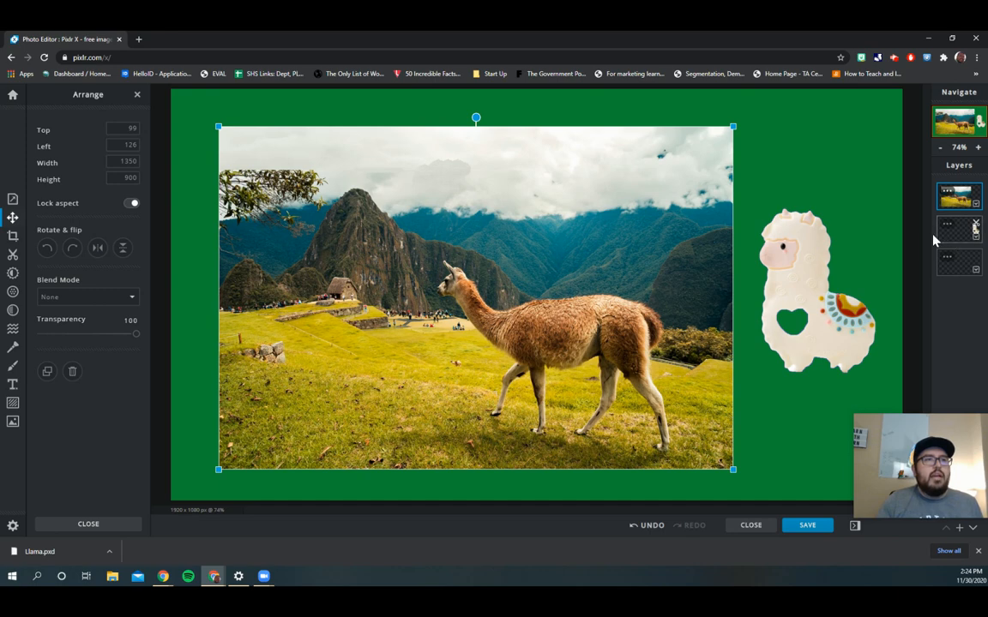
{"action": "left_click", "coordinate": [975, 242]}
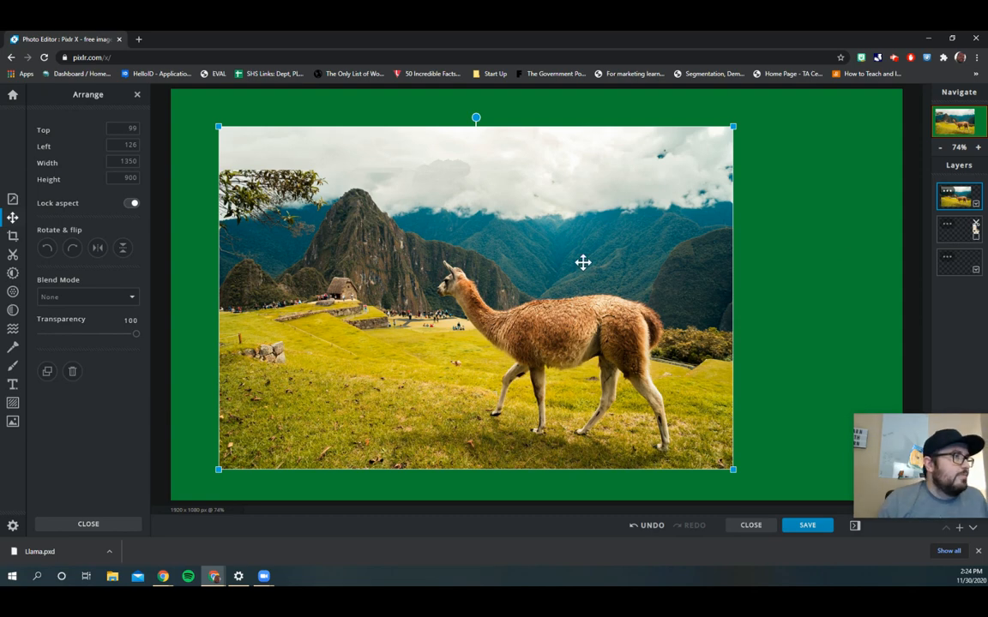
{"action": "left_click_drag", "start_coordinate": [566, 267], "coordinate": [600, 263]}
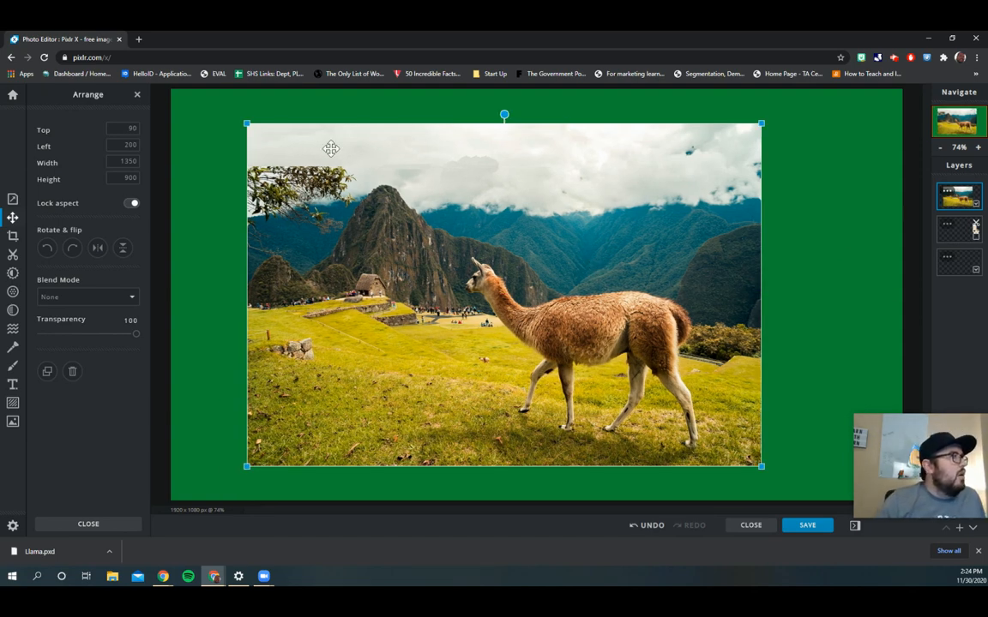
Step: Remove the bright grass behind the brown llama with the magic wand cutout, keeping Contiguous off
{"action": "left_click", "coordinate": [13, 255]}
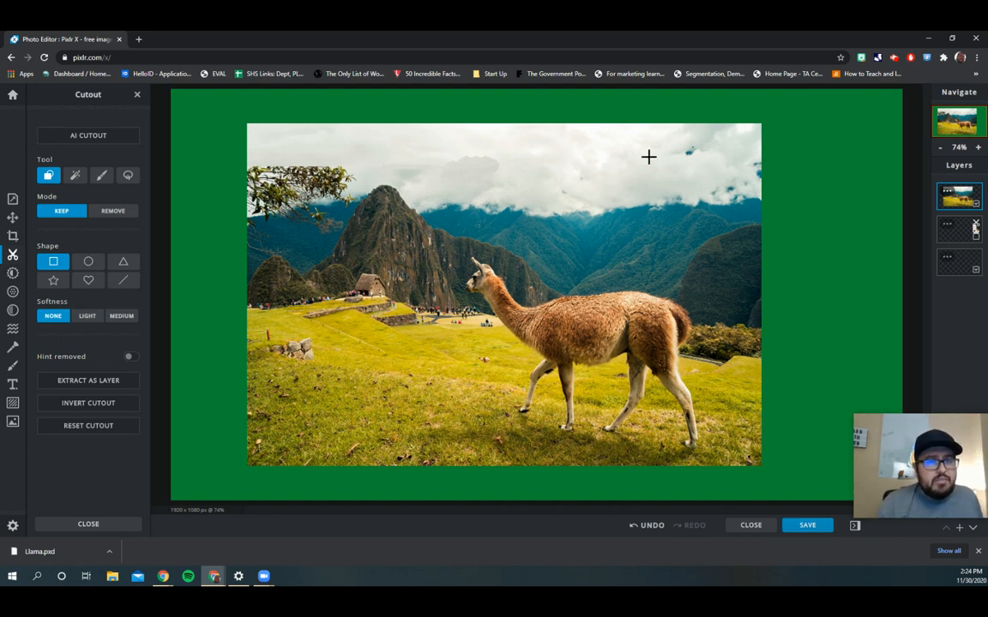
{"action": "left_click", "coordinate": [76, 183]}
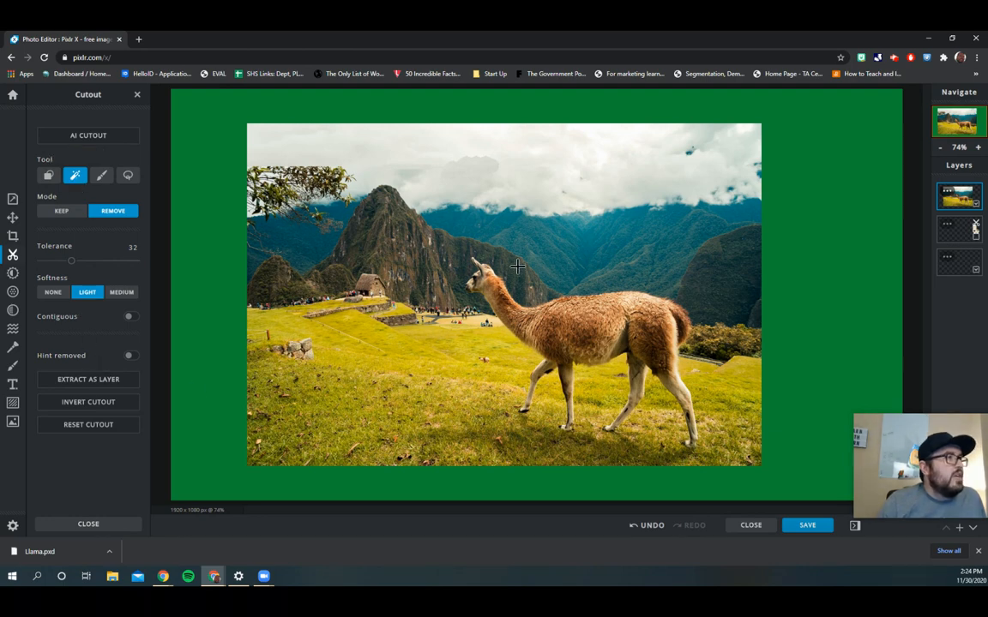
{"action": "left_click", "coordinate": [460, 339]}
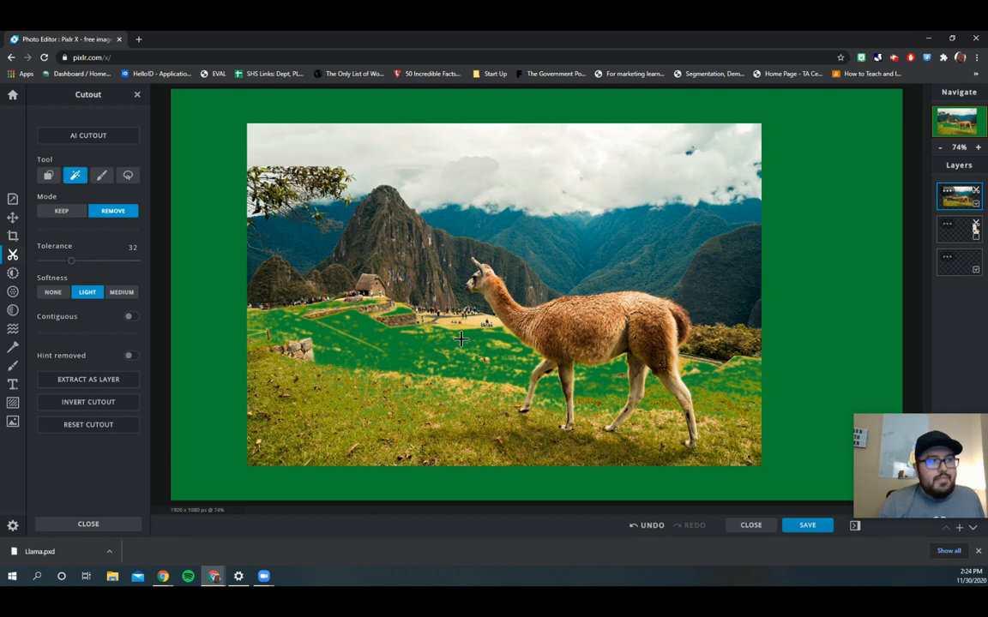
{"action": "left_click", "coordinate": [435, 261]}
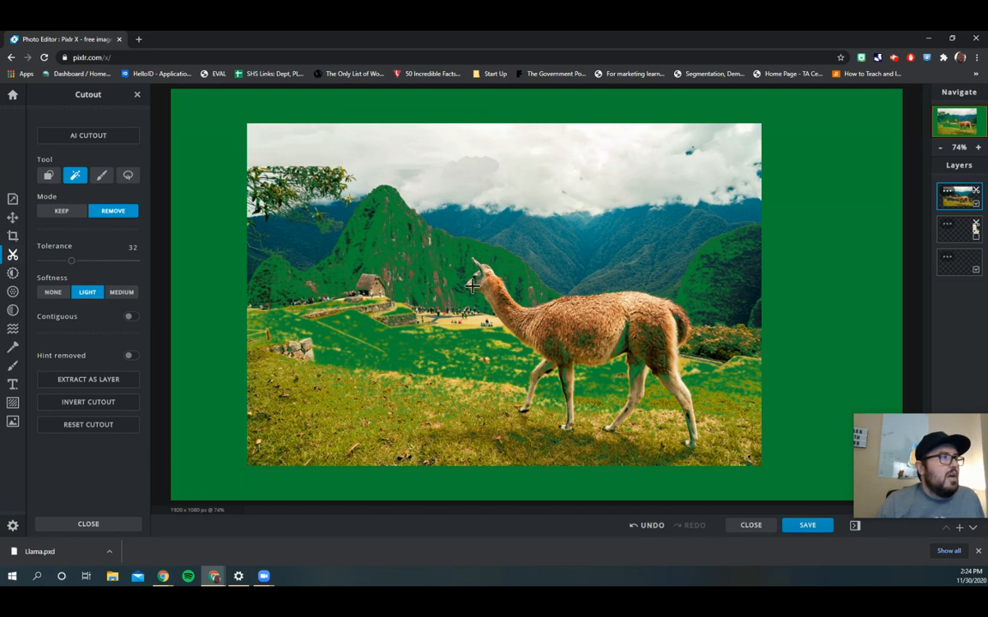
{"action": "key", "text": "ctrl+z"}
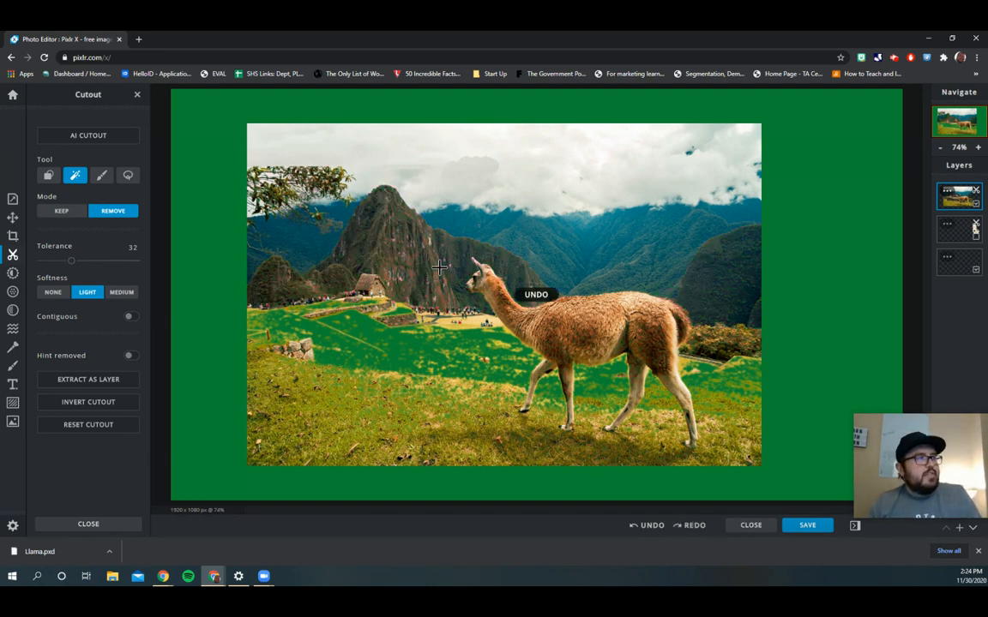
{"action": "left_click", "coordinate": [133, 318]}
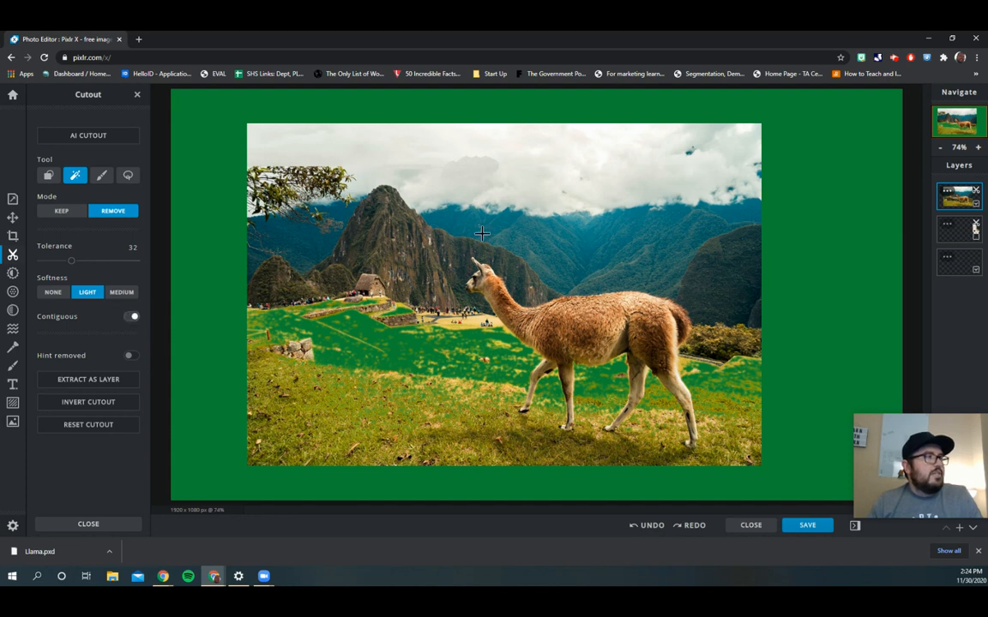
{"action": "left_click", "coordinate": [645, 268]}
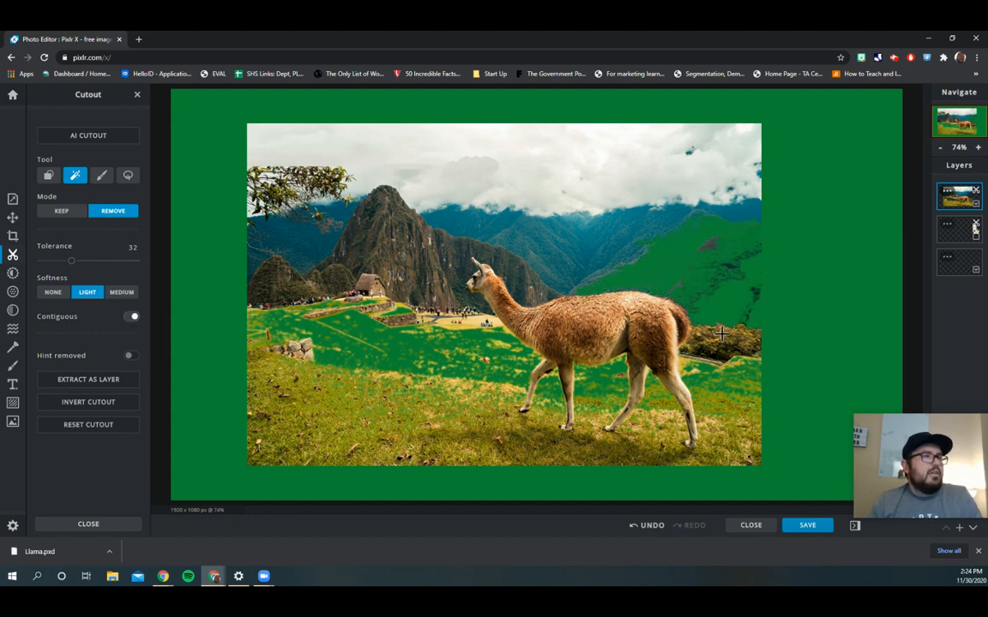
{"action": "left_click", "coordinate": [504, 251]}
{"action": "left_click", "coordinate": [454, 228]}
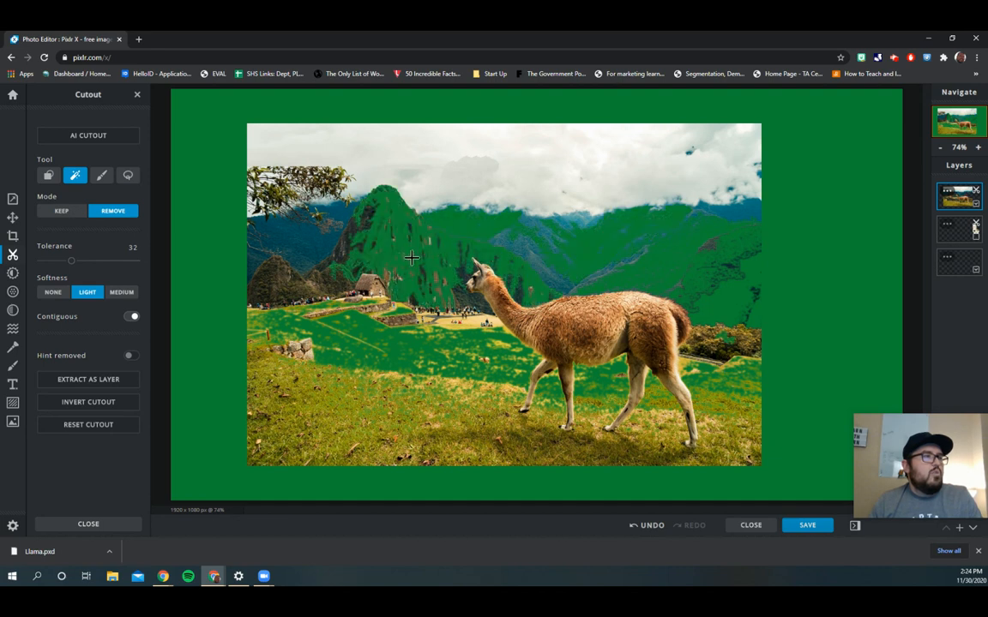
{"action": "left_click", "coordinate": [301, 403]}
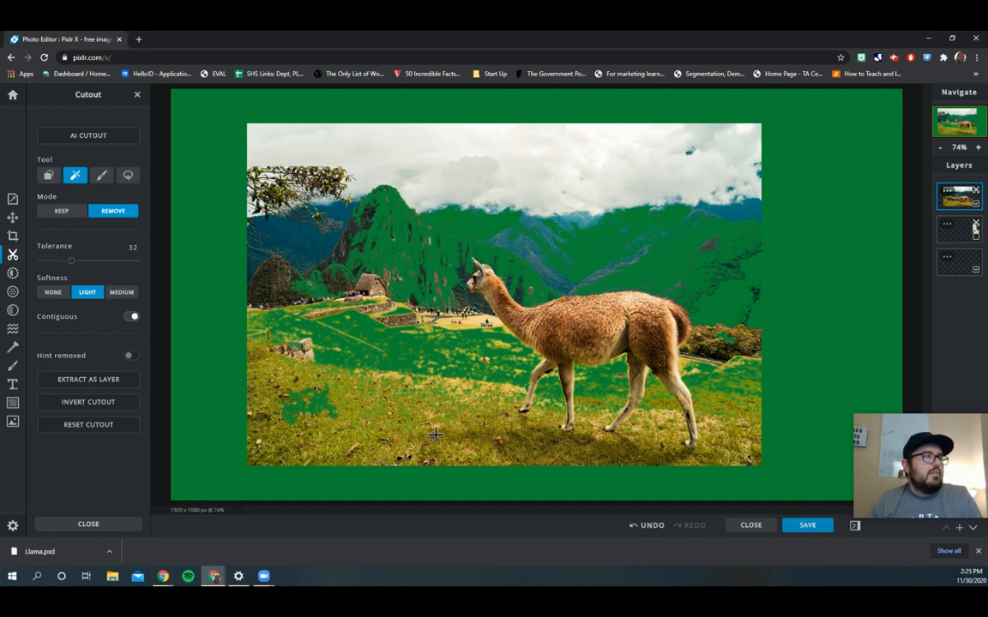
{"action": "left_click", "coordinate": [424, 429]}
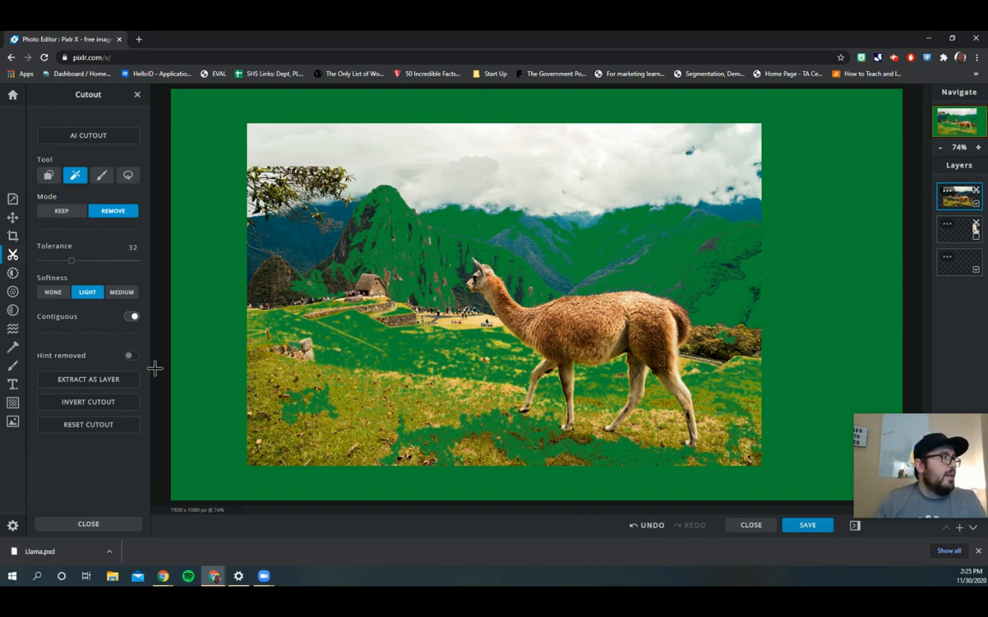
Step: Reset the cutout and brush away the scenery well around the brown llama with a 500 px Remove brush at 0% softness
{"action": "left_click", "coordinate": [87, 427]}
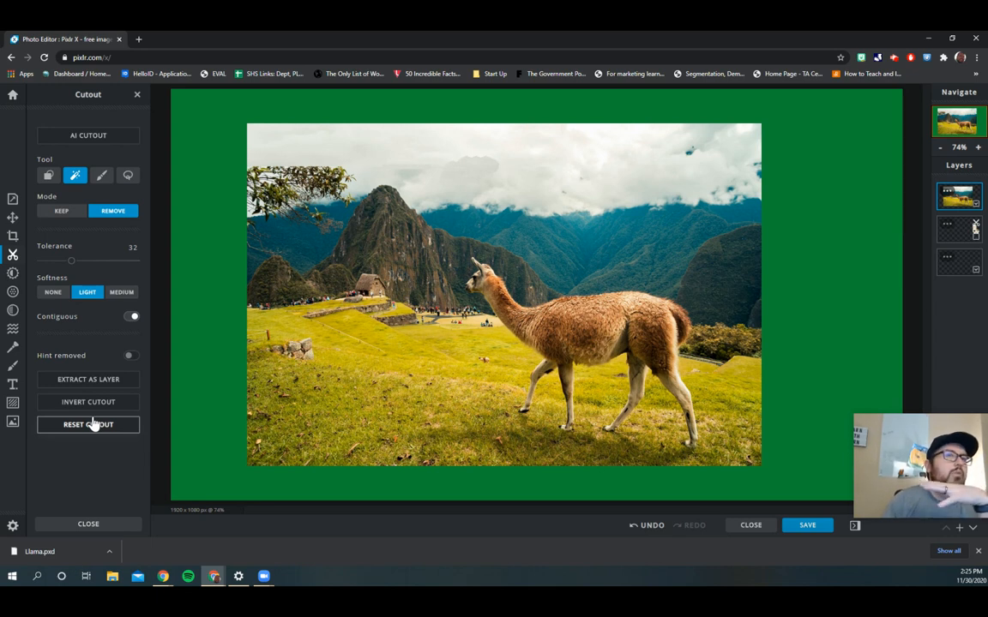
{"action": "left_click", "coordinate": [102, 178]}
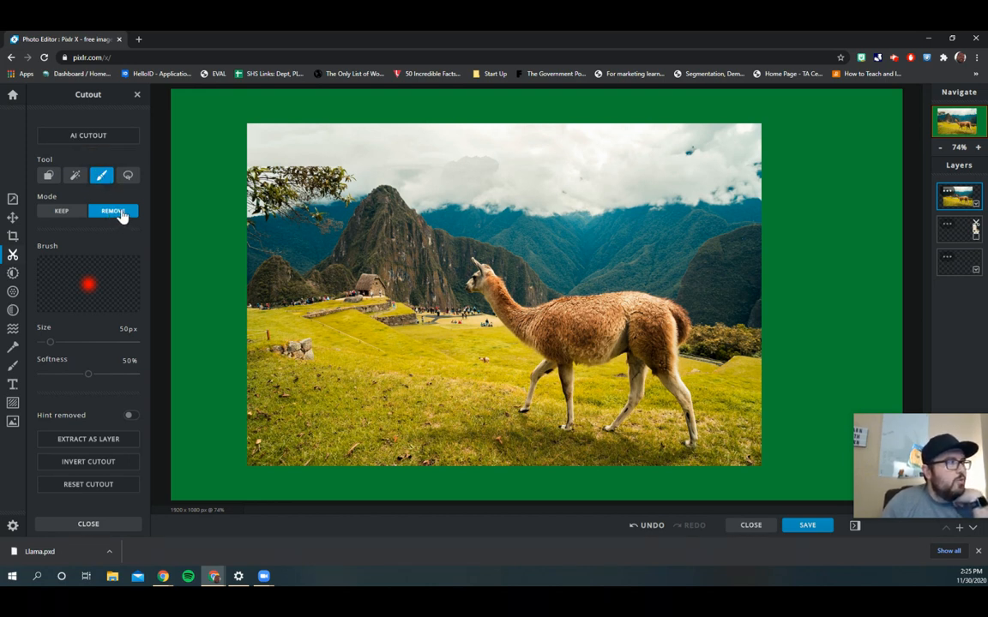
{"action": "mouse_move", "coordinate": [51, 344]}
{"action": "left_mouse_down"}
{"action": "mouse_move", "coordinate": [230, 331]}
{"action": "mouse_move", "coordinate": [176, 305]}
{"action": "mouse_move", "coordinate": [147, 332]}
{"action": "left_mouse_up"}
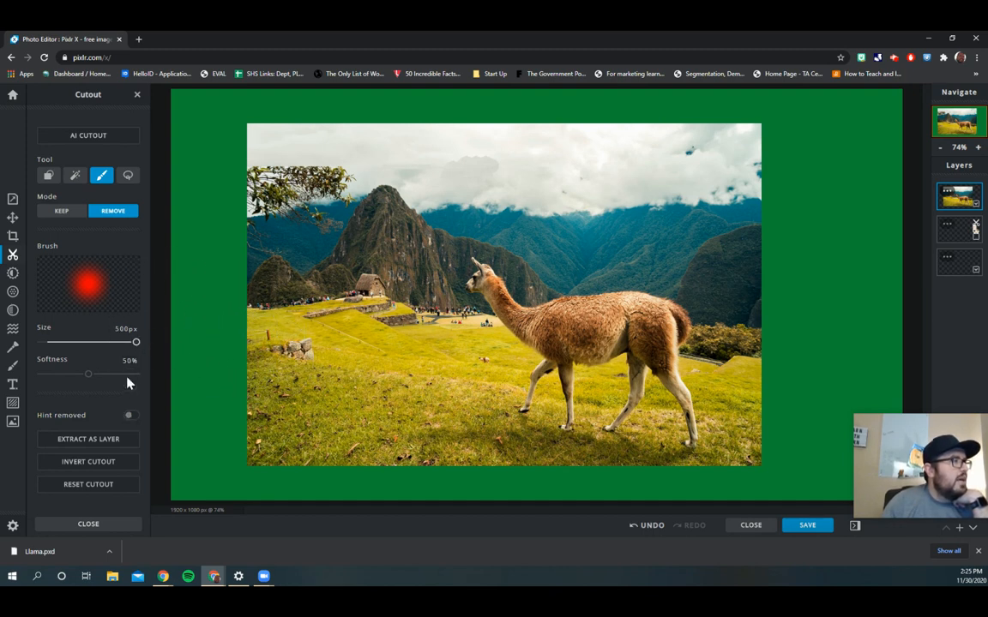
{"action": "left_click_drag", "start_coordinate": [88, 377], "coordinate": [17, 385]}
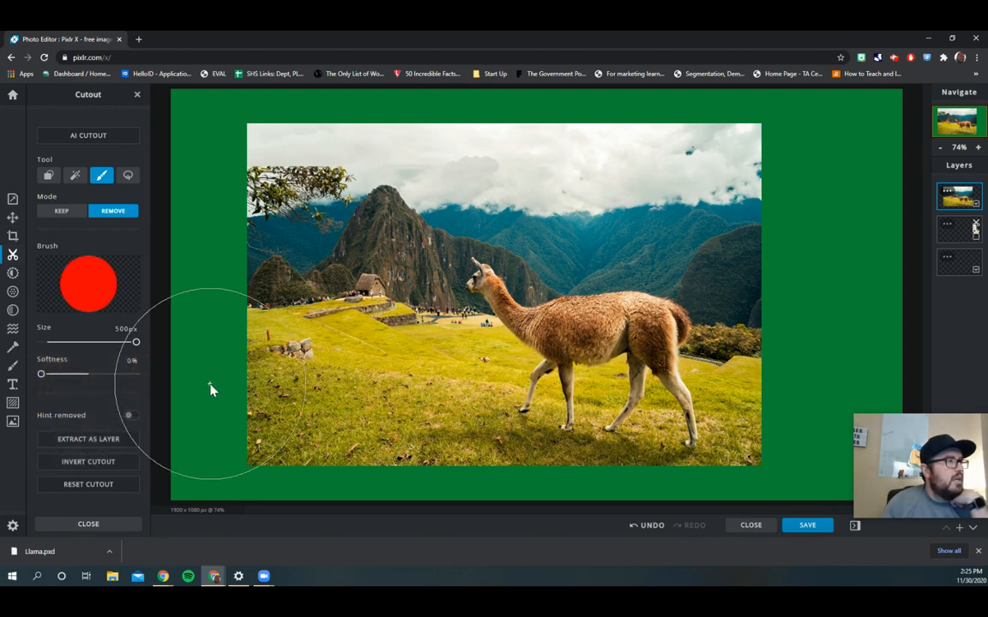
{"action": "left_click", "coordinate": [415, 419]}
{"action": "mouse_move", "coordinate": [415, 419]}
{"action": "left_mouse_down"}
{"action": "mouse_move", "coordinate": [293, 410]}
{"action": "mouse_move", "coordinate": [280, 345]}
{"action": "mouse_move", "coordinate": [274, 157]}
{"action": "mouse_move", "coordinate": [281, 186]}
{"action": "mouse_move", "coordinate": [430, 167]}
{"action": "mouse_move", "coordinate": [386, 193]}
{"action": "mouse_move", "coordinate": [363, 285]}
{"action": "mouse_move", "coordinate": [367, 340]}
{"action": "mouse_move", "coordinate": [386, 393]}
{"action": "mouse_move", "coordinate": [423, 397]}
{"action": "left_mouse_up"}
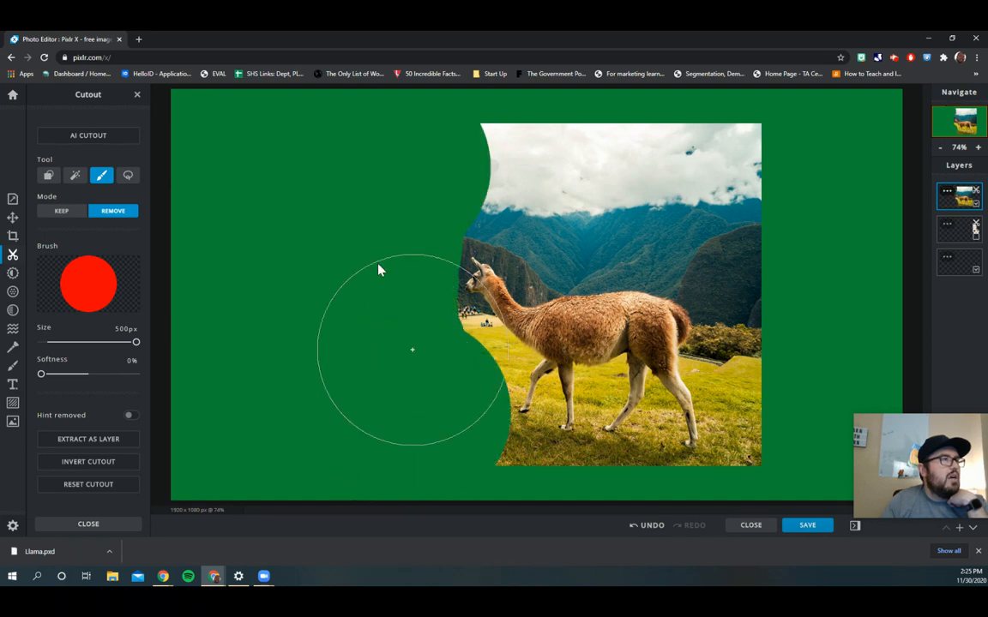
{"action": "mouse_move", "coordinate": [501, 148]}
{"action": "left_mouse_down"}
{"action": "mouse_move", "coordinate": [723, 188]}
{"action": "mouse_move", "coordinate": [772, 251]}
{"action": "mouse_move", "coordinate": [802, 316]}
{"action": "mouse_move", "coordinate": [814, 355]}
{"action": "mouse_move", "coordinate": [799, 433]}
{"action": "left_mouse_up"}
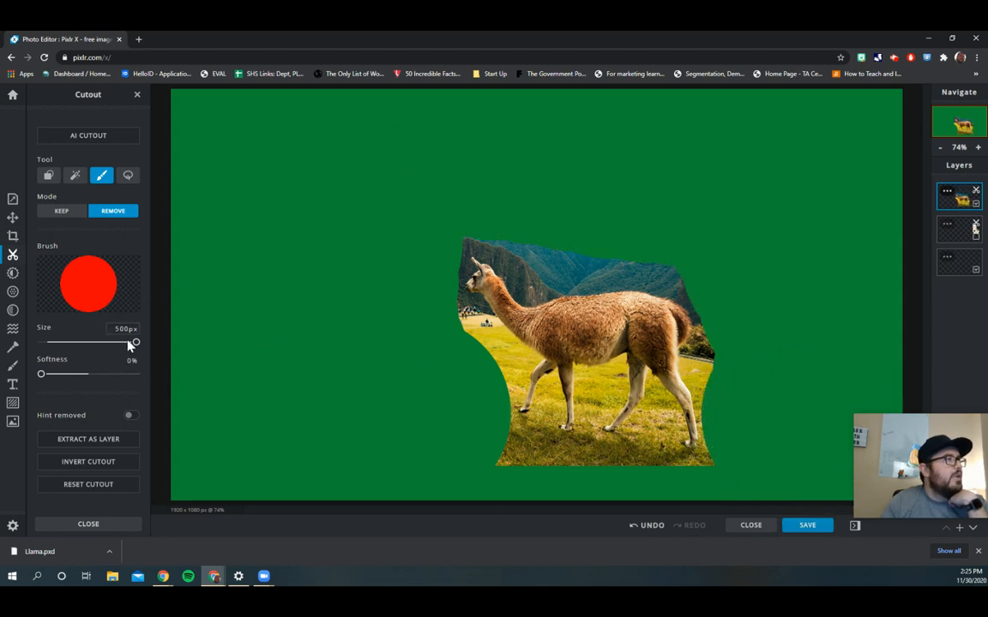
Step: Trim the remaining background closer around the llama's feet, rump, back and head with a 242 px Remove brush
{"action": "left_click_drag", "start_coordinate": [134, 346], "coordinate": [104, 349]}
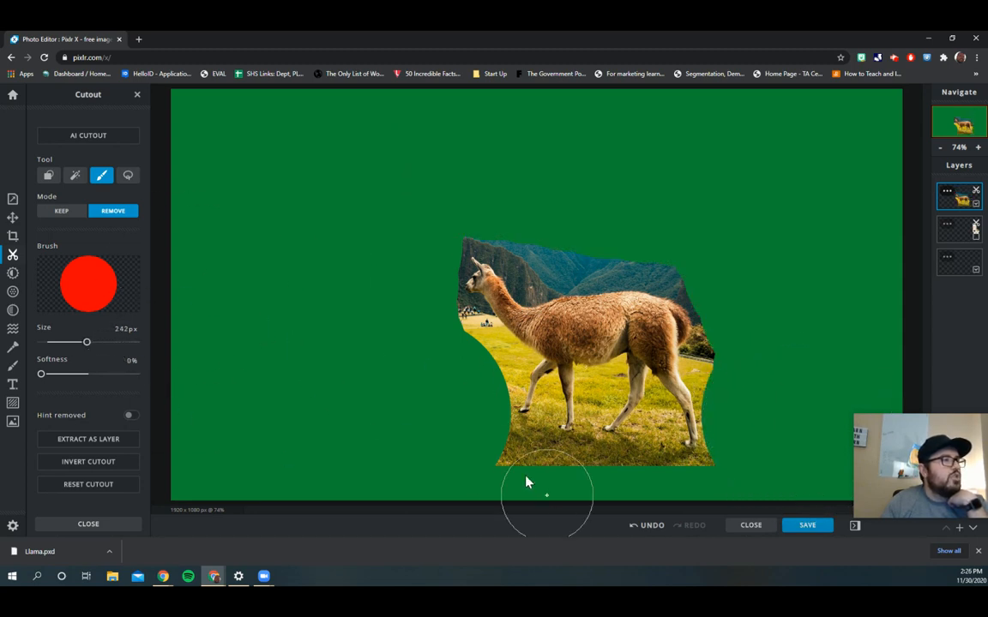
{"action": "mouse_move", "coordinate": [489, 461]}
{"action": "left_mouse_down"}
{"action": "mouse_move", "coordinate": [552, 487]}
{"action": "mouse_move", "coordinate": [722, 502]}
{"action": "left_mouse_up"}
{"action": "mouse_move", "coordinate": [743, 376]}
{"action": "left_mouse_down"}
{"action": "mouse_move", "coordinate": [730, 357]}
{"action": "mouse_move", "coordinate": [739, 371]}
{"action": "mouse_move", "coordinate": [748, 320]}
{"action": "mouse_move", "coordinate": [706, 267]}
{"action": "mouse_move", "coordinate": [626, 239]}
{"action": "mouse_move", "coordinate": [572, 243]}
{"action": "mouse_move", "coordinate": [545, 231]}
{"action": "mouse_move", "coordinate": [538, 255]}
{"action": "left_mouse_up"}
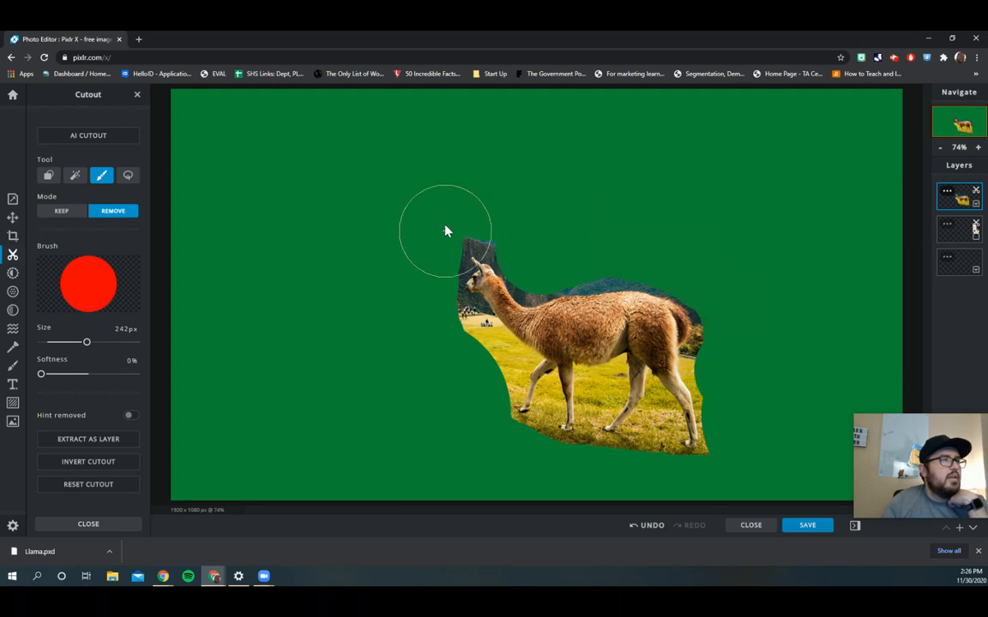
{"action": "left_click_drag", "start_coordinate": [455, 204], "coordinate": [485, 217]}
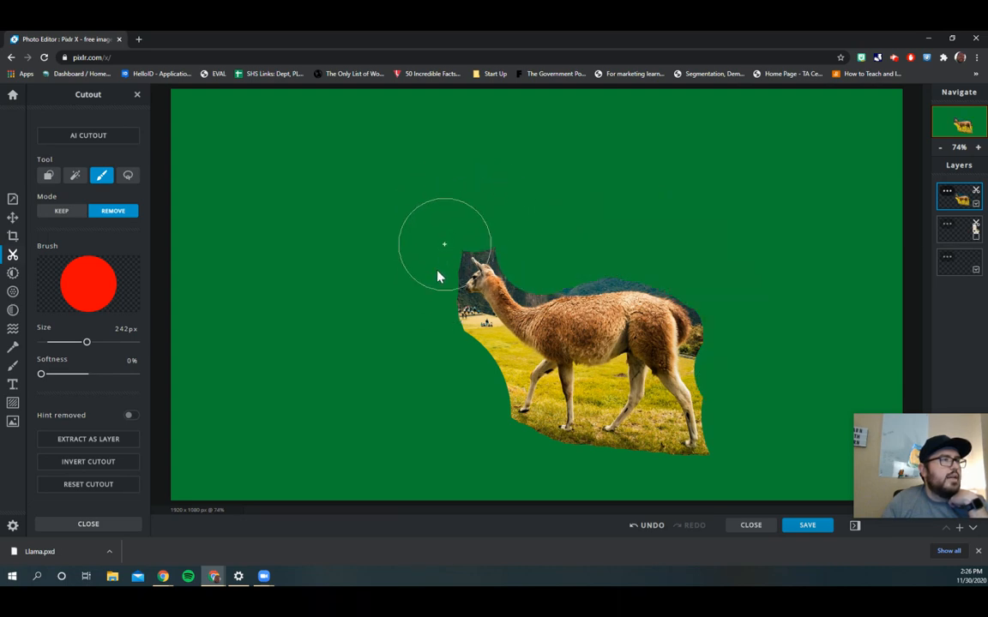
{"action": "left_click_drag", "start_coordinate": [453, 350], "coordinate": [476, 401]}
Step: Remove the grass between the llama's legs and the background behind its rump and tail with an 83 px Remove brush
{"action": "left_click_drag", "start_coordinate": [90, 342], "coordinate": [57, 343]}
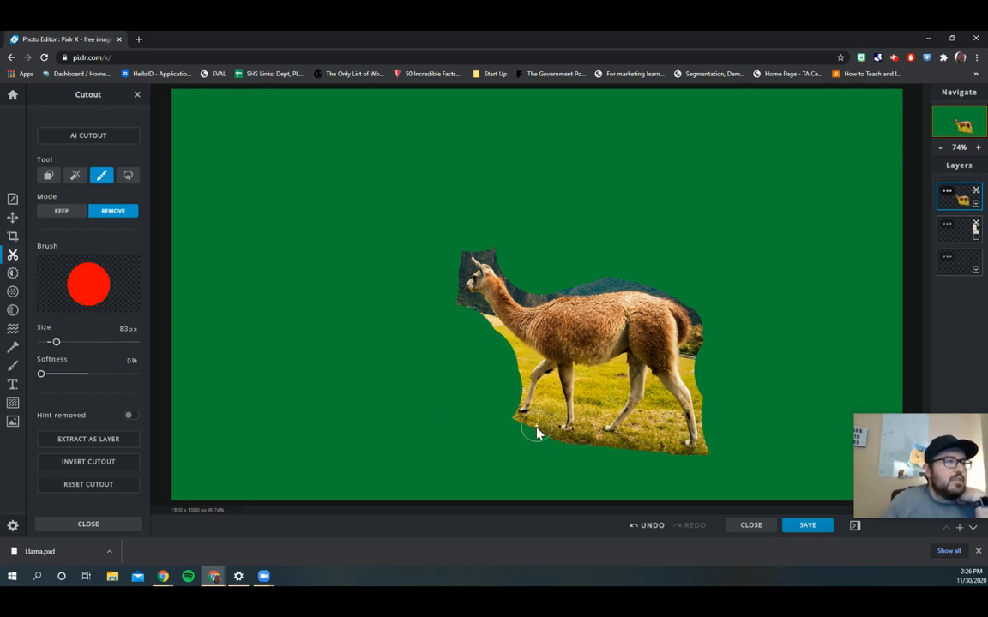
{"action": "left_click_drag", "start_coordinate": [541, 427], "coordinate": [548, 404]}
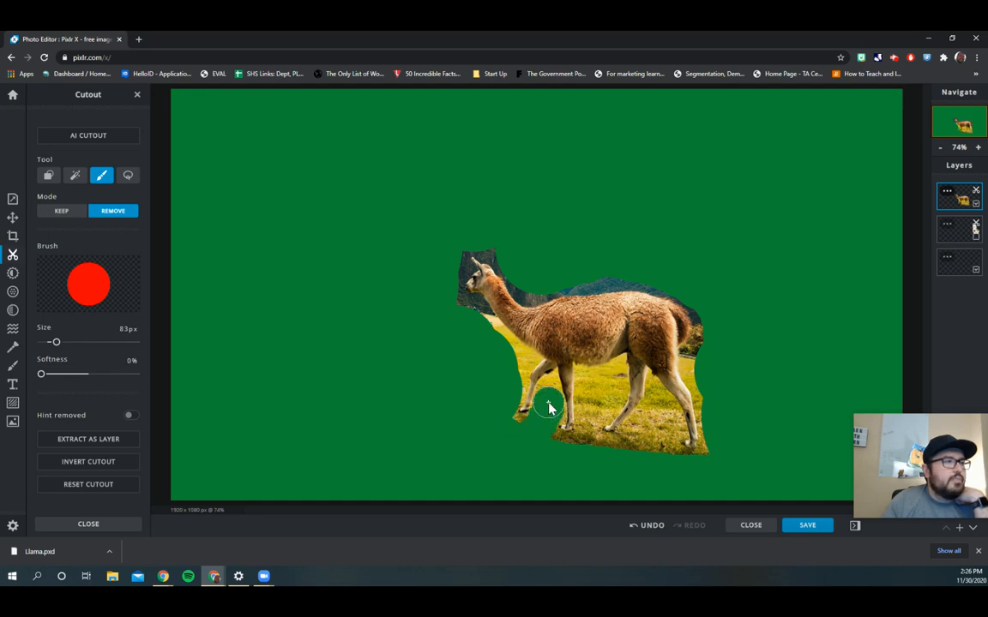
{"action": "left_click_drag", "start_coordinate": [589, 457], "coordinate": [589, 435]}
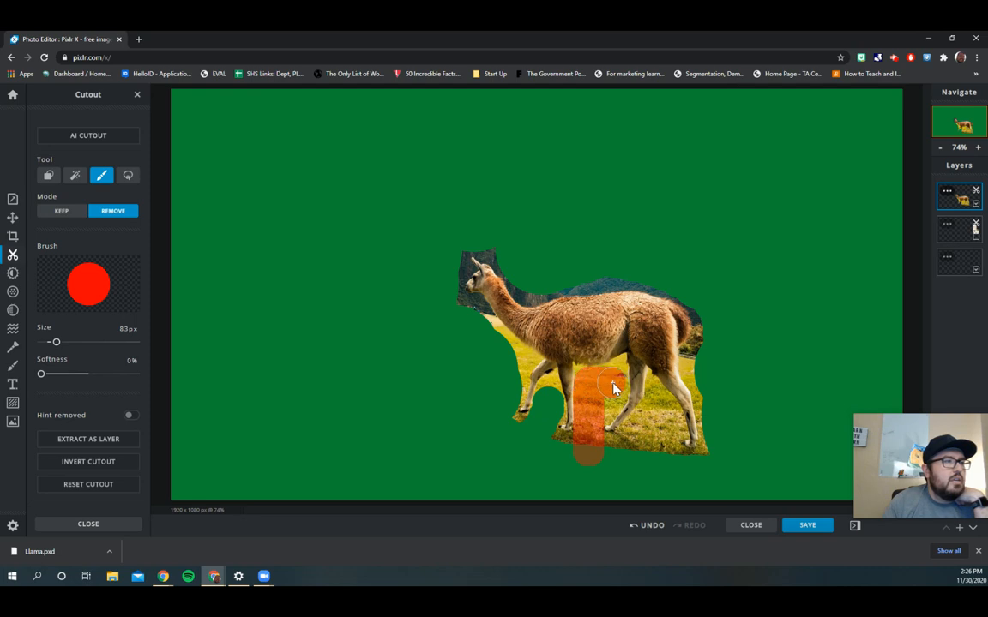
{"action": "left_click_drag", "start_coordinate": [597, 412], "coordinate": [599, 415]}
{"action": "mouse_move", "coordinate": [624, 452]}
{"action": "left_mouse_down"}
{"action": "mouse_move", "coordinate": [659, 418]}
{"action": "mouse_move", "coordinate": [662, 456]}
{"action": "mouse_move", "coordinate": [714, 462]}
{"action": "mouse_move", "coordinate": [720, 436]}
{"action": "left_mouse_up"}
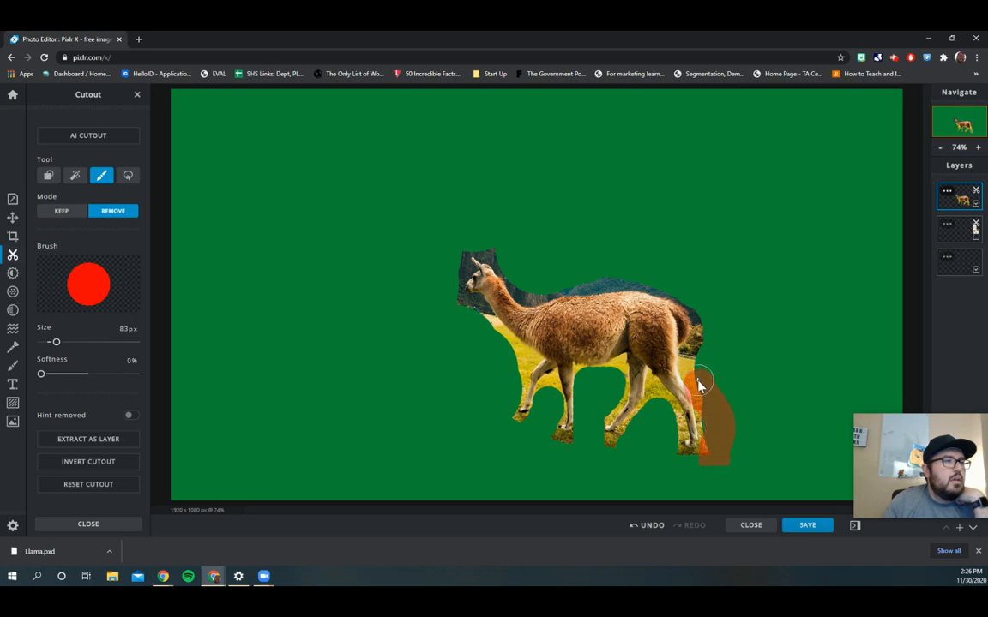
{"action": "mouse_move", "coordinate": [694, 374]}
{"action": "left_mouse_down"}
{"action": "mouse_move", "coordinate": [705, 346]}
{"action": "mouse_move", "coordinate": [695, 318]}
{"action": "mouse_move", "coordinate": [660, 308]}
{"action": "left_mouse_up"}
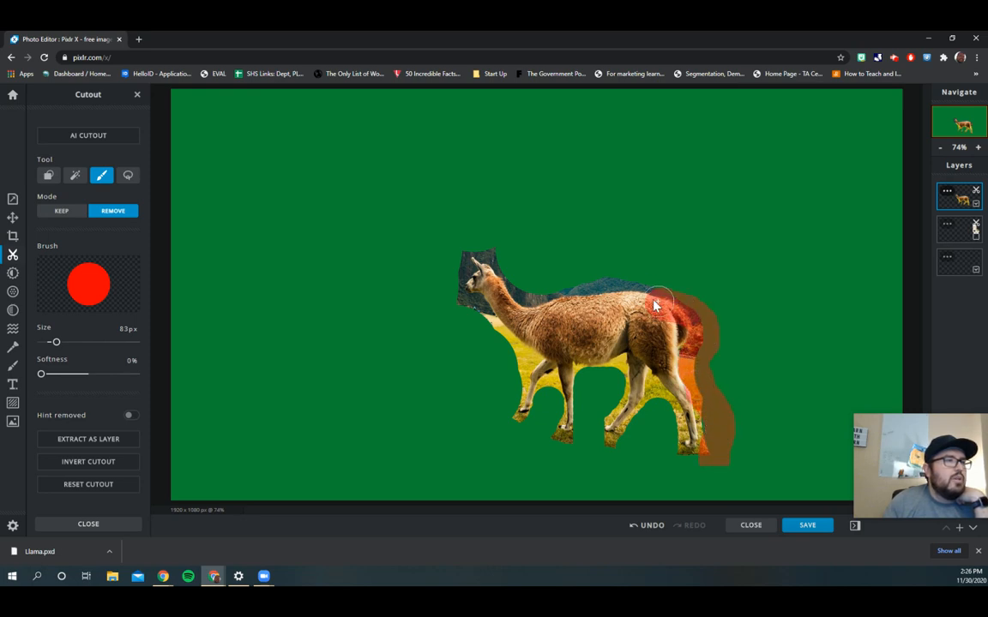
{"action": "left_click_drag", "start_coordinate": [611, 271], "coordinate": [609, 266]}
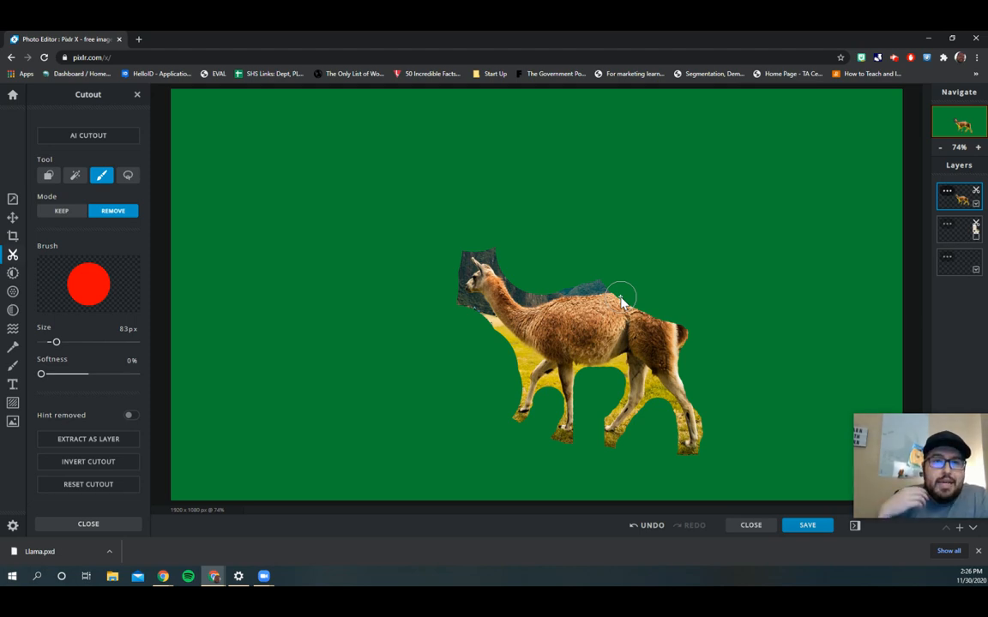
Step: Show the removed areas as a hint and restore the llama's missing back, rump and tail with the Keep brush
{"action": "left_click", "coordinate": [62, 213]}
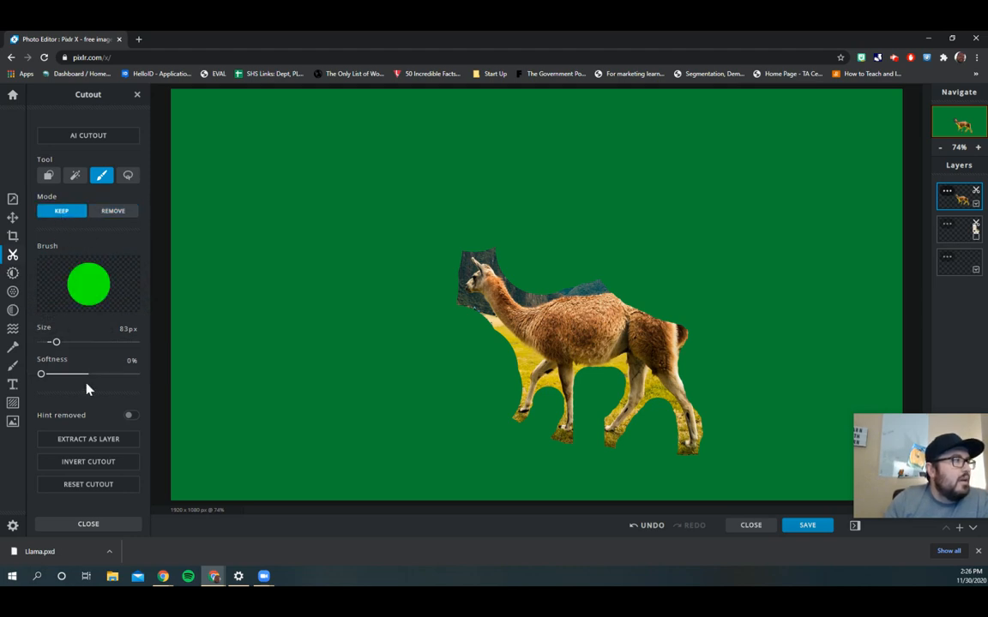
{"action": "left_click", "coordinate": [132, 418]}
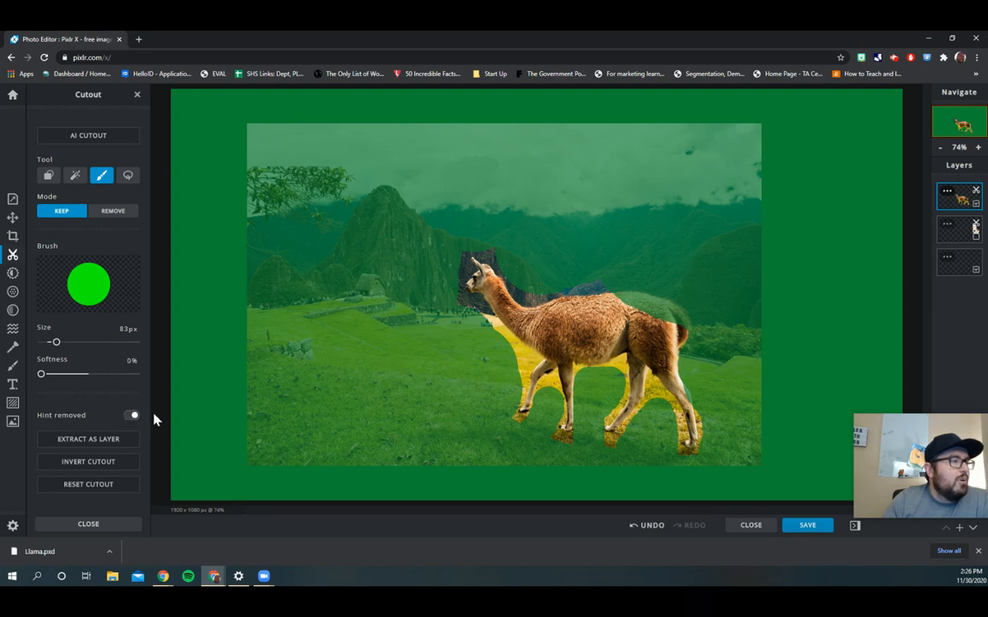
{"action": "left_click", "coordinate": [616, 306]}
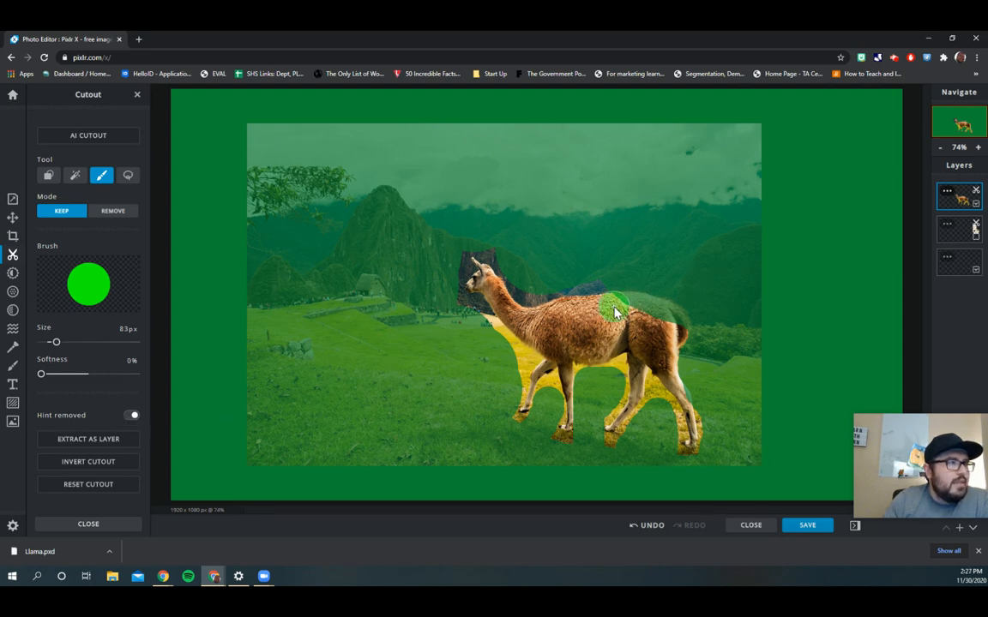
{"action": "left_click_drag", "start_coordinate": [664, 319], "coordinate": [679, 340]}
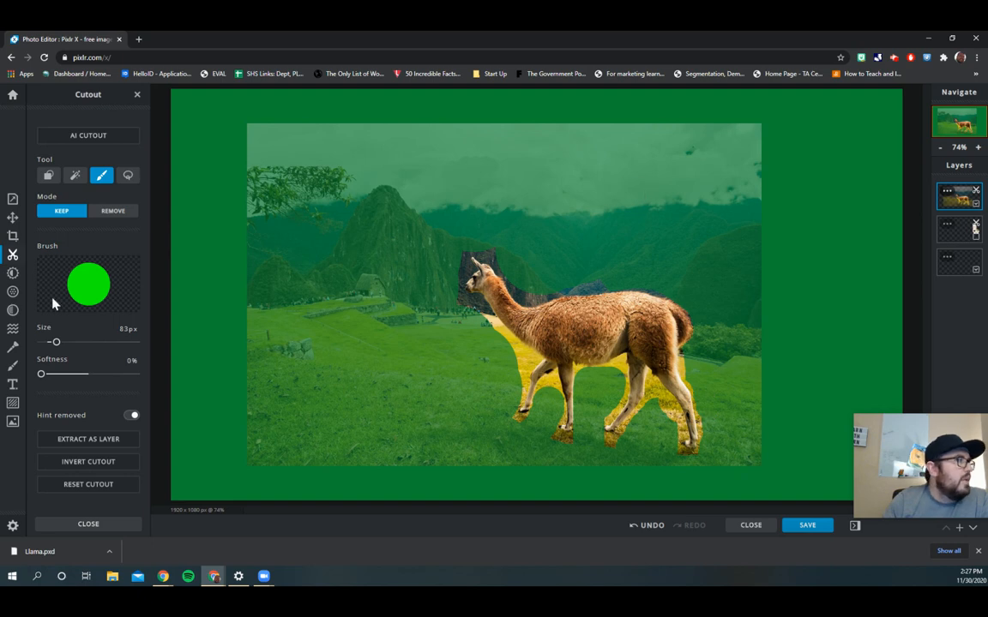
Step: Turn off the removed-area hint and trim around the llama's head, back and legs with a 46 px Remove brush
{"action": "left_click", "coordinate": [108, 212]}
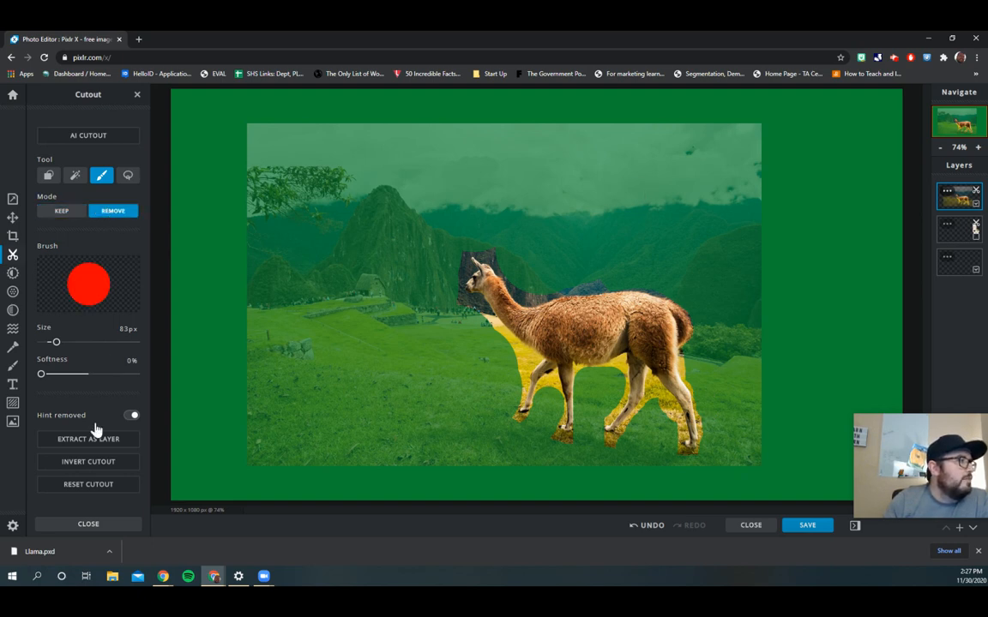
{"action": "left_click", "coordinate": [132, 417]}
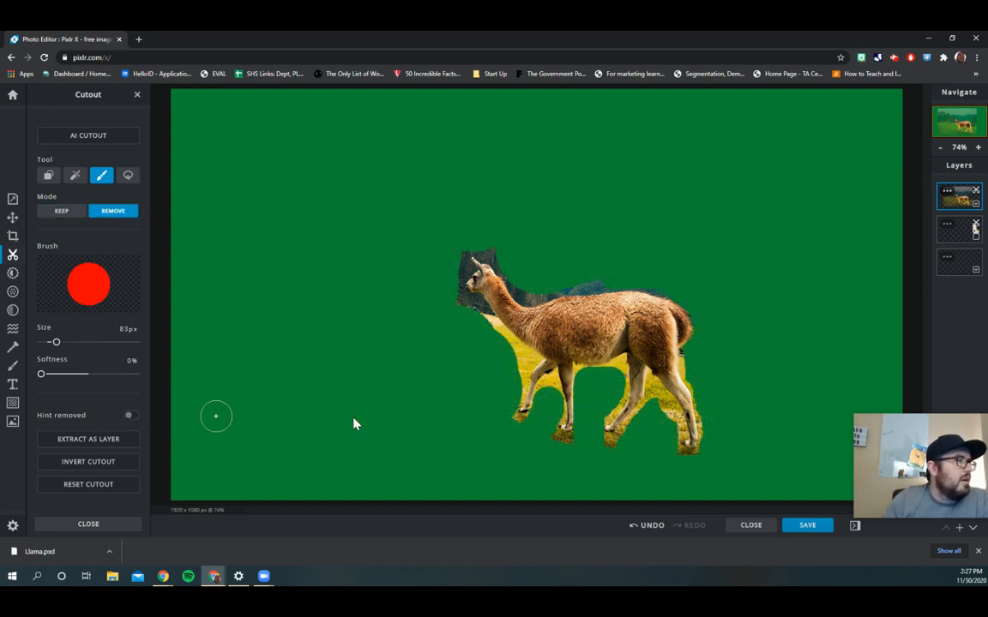
{"action": "left_click_drag", "start_coordinate": [54, 344], "coordinate": [48, 343]}
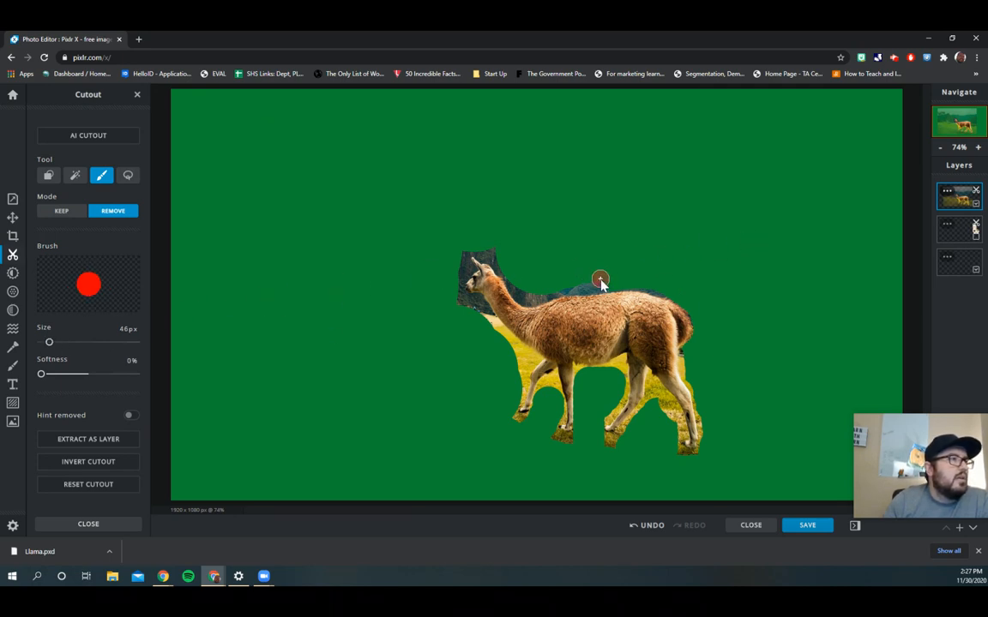
{"action": "mouse_move", "coordinate": [549, 292]}
{"action": "left_mouse_down"}
{"action": "mouse_move", "coordinate": [525, 287]}
{"action": "mouse_move", "coordinate": [482, 247]}
{"action": "mouse_move", "coordinate": [466, 242]}
{"action": "mouse_move", "coordinate": [452, 255]}
{"action": "mouse_move", "coordinate": [449, 286]}
{"action": "mouse_move", "coordinate": [497, 339]}
{"action": "mouse_move", "coordinate": [520, 391]}
{"action": "left_mouse_up"}
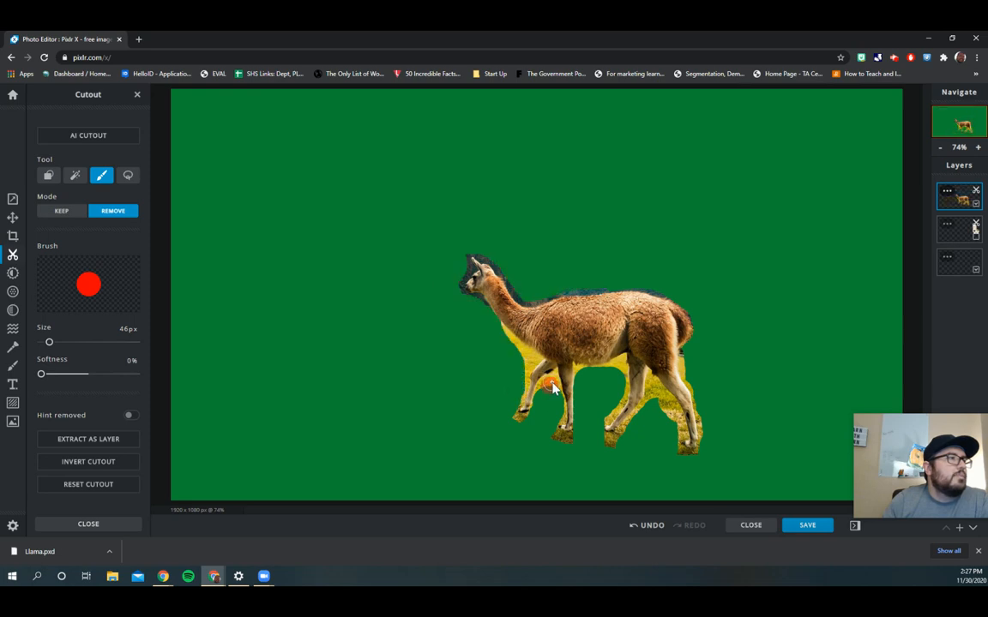
{"action": "mouse_move", "coordinate": [627, 369]}
{"action": "left_mouse_down"}
{"action": "mouse_move", "coordinate": [605, 417]}
{"action": "mouse_move", "coordinate": [615, 444]}
{"action": "mouse_move", "coordinate": [654, 390]}
{"action": "mouse_move", "coordinate": [674, 453]}
{"action": "mouse_move", "coordinate": [687, 460]}
{"action": "mouse_move", "coordinate": [706, 453]}
{"action": "mouse_move", "coordinate": [717, 403]}
{"action": "left_mouse_up"}
{"action": "mouse_move", "coordinate": [692, 364]}
{"action": "left_mouse_down"}
{"action": "mouse_move", "coordinate": [686, 356]}
{"action": "mouse_move", "coordinate": [703, 397]}
{"action": "mouse_move", "coordinate": [703, 364]}
{"action": "left_mouse_up"}
{"action": "left_click_drag", "start_coordinate": [623, 286], "coordinate": [544, 290]}
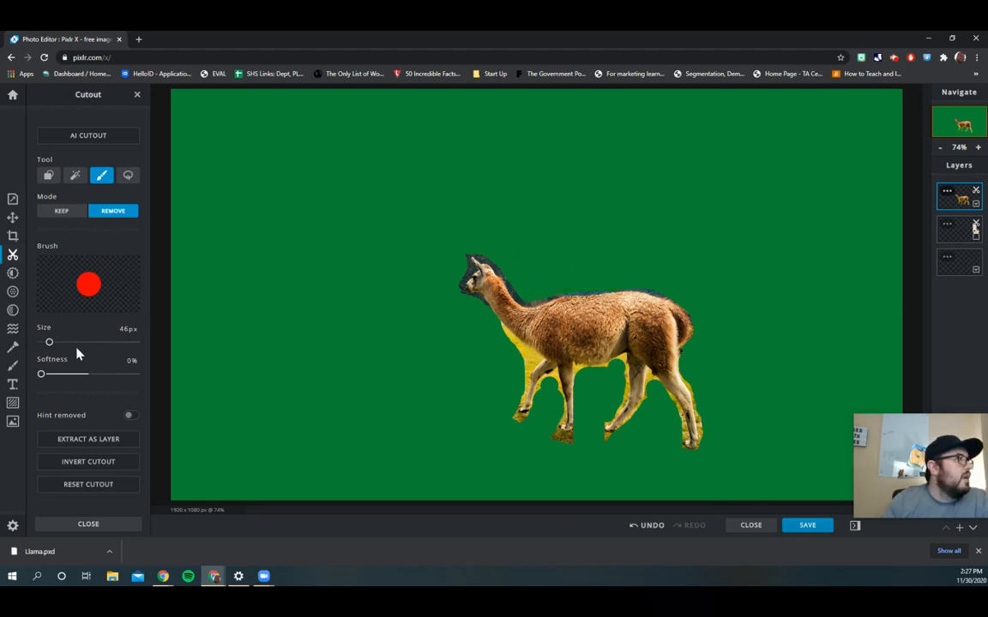
Step: Trim the grass along the llama's chest with a 10 px Remove brush and undo the stroke made around its head and neck
{"action": "left_click_drag", "start_coordinate": [48, 343], "coordinate": [43, 345]}
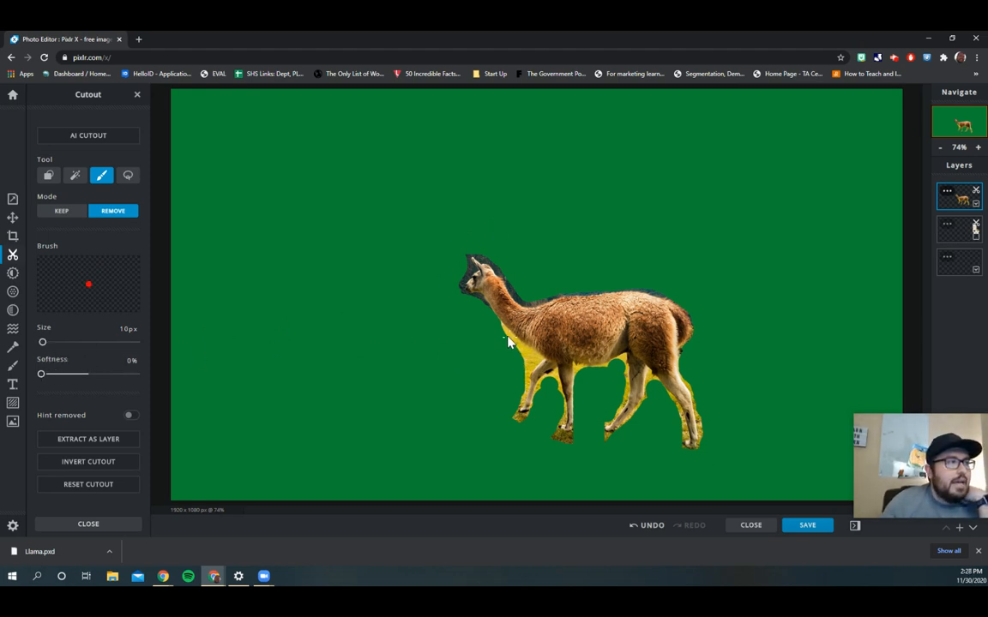
{"action": "mouse_move", "coordinate": [507, 341]}
{"action": "left_mouse_down"}
{"action": "mouse_move", "coordinate": [526, 370]}
{"action": "mouse_move", "coordinate": [525, 401]}
{"action": "mouse_move", "coordinate": [517, 347]}
{"action": "mouse_move", "coordinate": [527, 377]}
{"action": "left_mouse_up"}
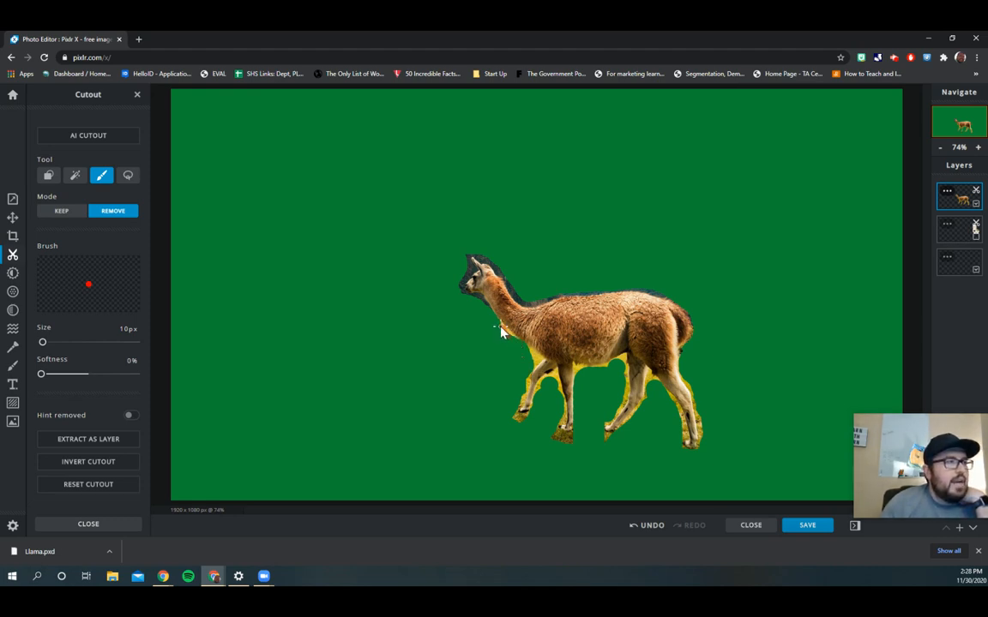
{"action": "mouse_move", "coordinate": [478, 257]}
{"action": "left_mouse_down"}
{"action": "mouse_move", "coordinate": [502, 280]}
{"action": "mouse_move", "coordinate": [458, 266]}
{"action": "mouse_move", "coordinate": [474, 272]}
{"action": "mouse_move", "coordinate": [467, 264]}
{"action": "left_mouse_up"}
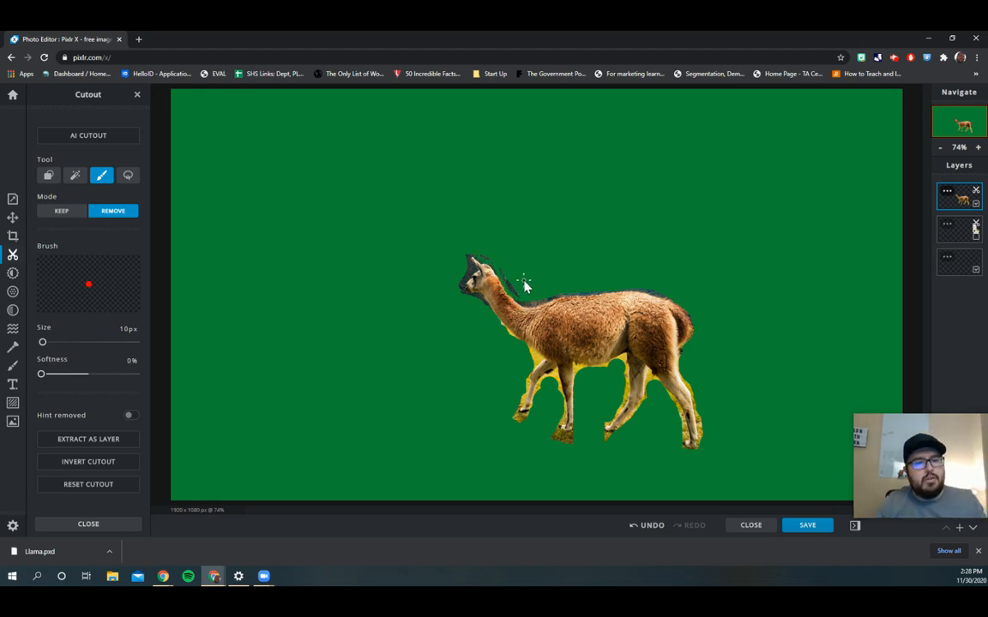
{"action": "key", "text": "ctrl+z"}
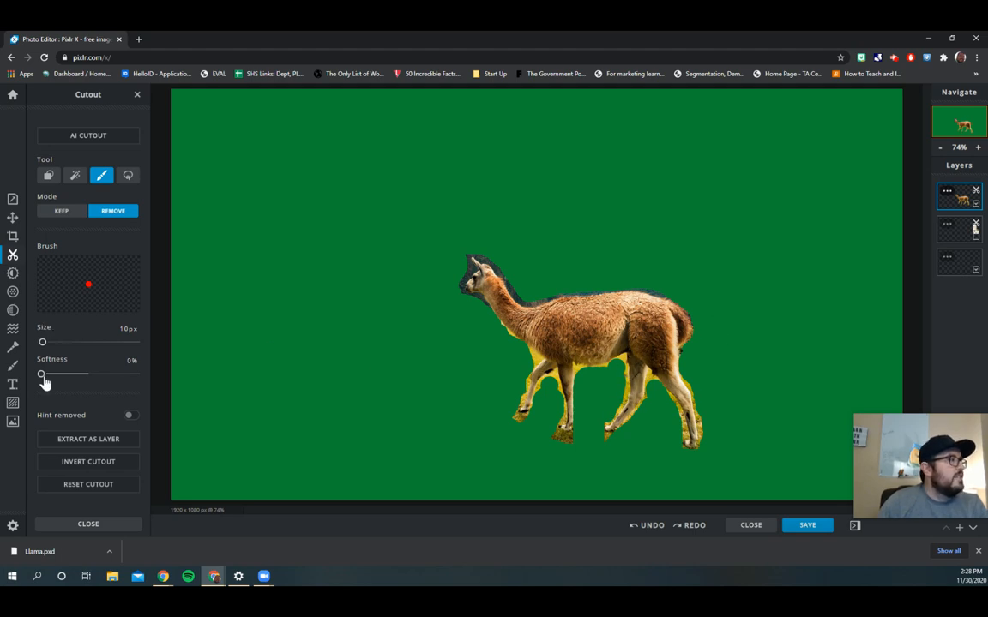
Step: Test a hard-edged Remove brush of 86 px at 0% softness with one dab on the llama's shoulder
{"action": "left_click_drag", "start_coordinate": [43, 381], "coordinate": [90, 384]}
{"action": "mouse_move", "coordinate": [51, 344]}
{"action": "left_mouse_down"}
{"action": "mouse_move", "coordinate": [88, 342]}
{"action": "mouse_move", "coordinate": [15, 377]}
{"action": "left_mouse_up"}
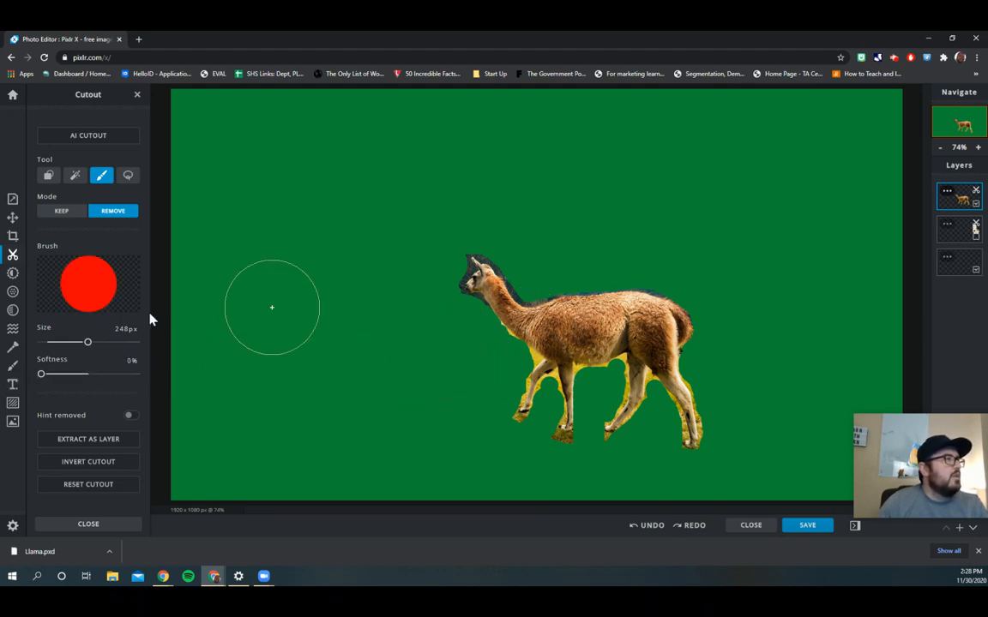
{"action": "left_click_drag", "start_coordinate": [72, 345], "coordinate": [54, 342]}
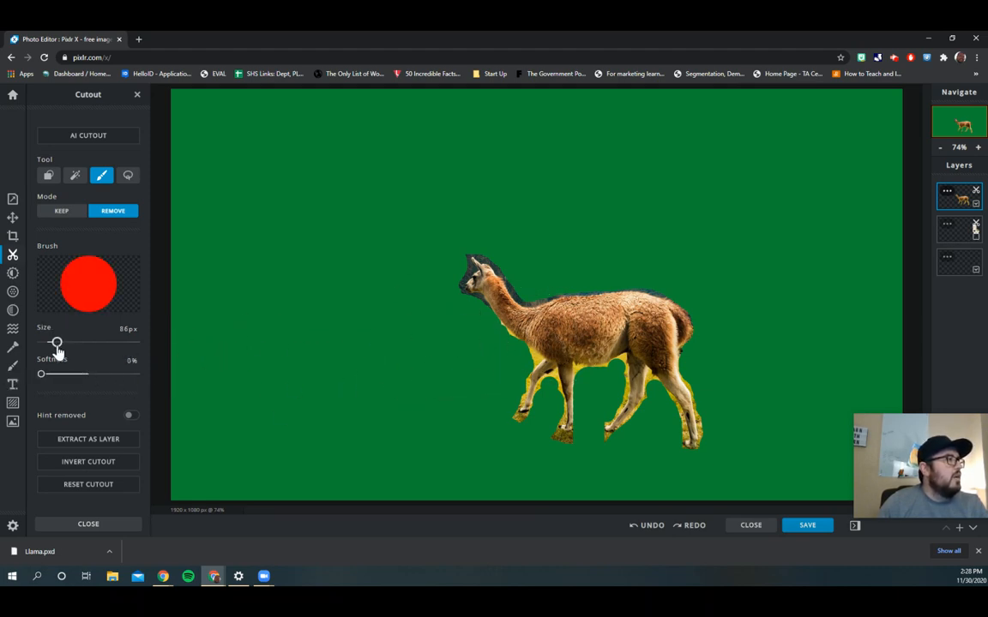
{"action": "left_click", "coordinate": [546, 330]}
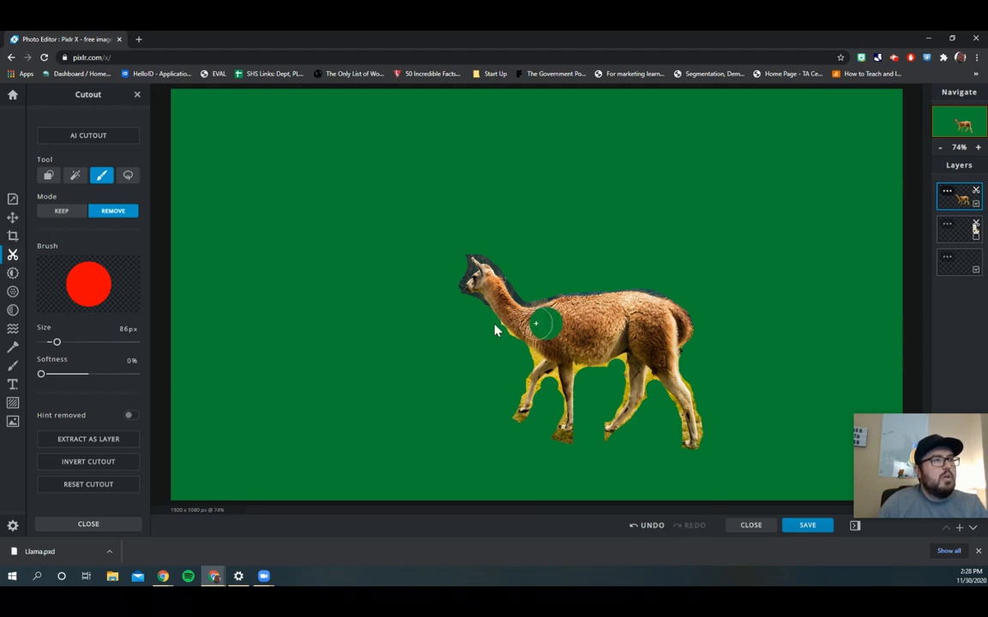
Step: Test a 261 px Remove brush at 100% and 51% softness on the llama's rump and belly, and undo the test dabs
{"action": "left_click_drag", "start_coordinate": [42, 375], "coordinate": [138, 374]}
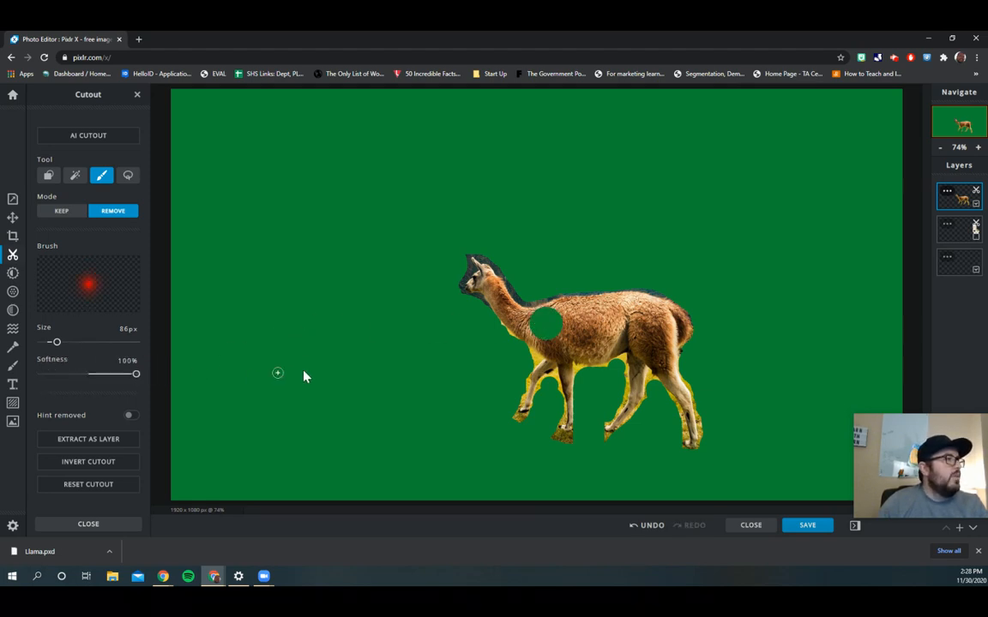
{"action": "left_click_drag", "start_coordinate": [55, 344], "coordinate": [90, 342]}
{"action": "left_click", "coordinate": [652, 322]}
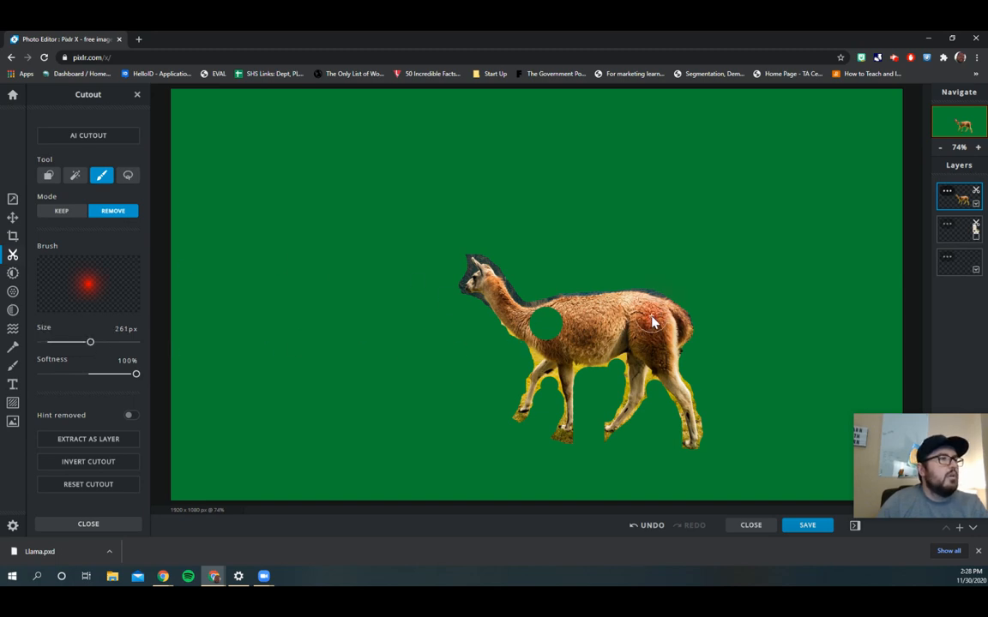
{"action": "left_click_drag", "start_coordinate": [134, 375], "coordinate": [89, 375]}
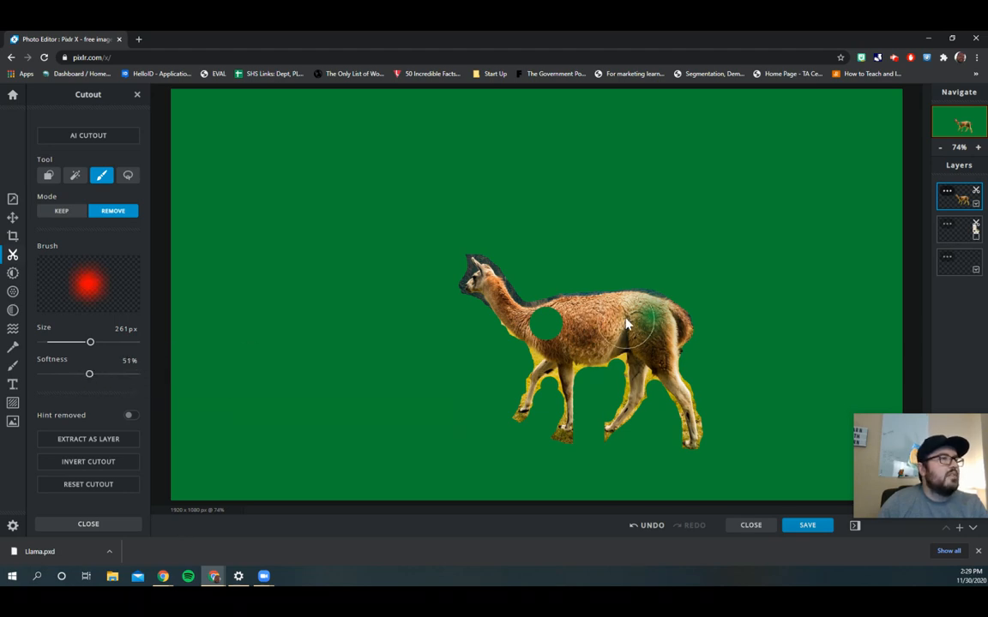
{"action": "left_click", "coordinate": [598, 332]}
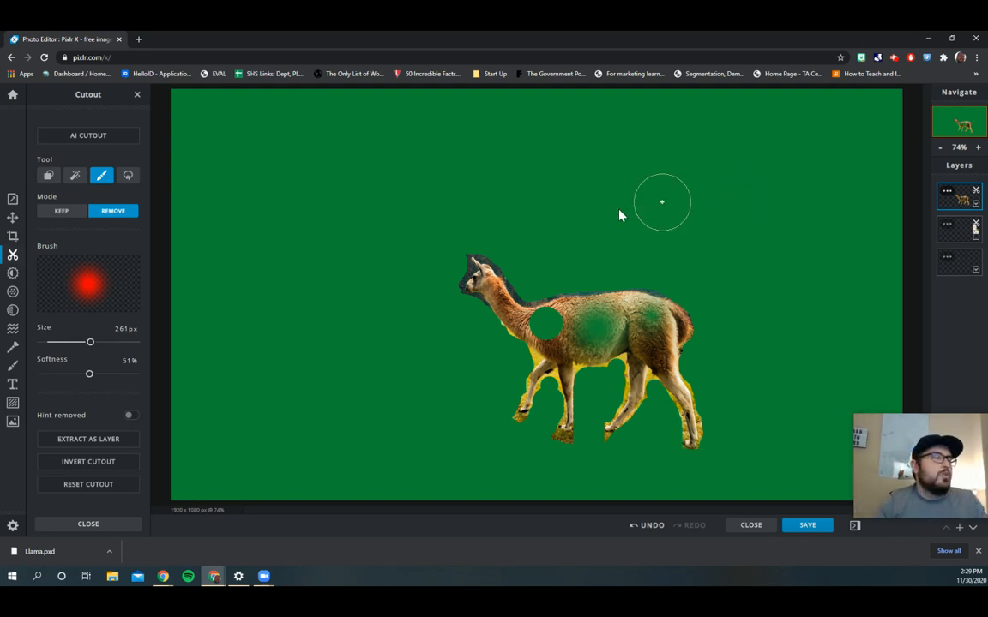
{"action": "key", "text": "ctrl+z"}
{"action": "key", "text": "ctrl+z"}
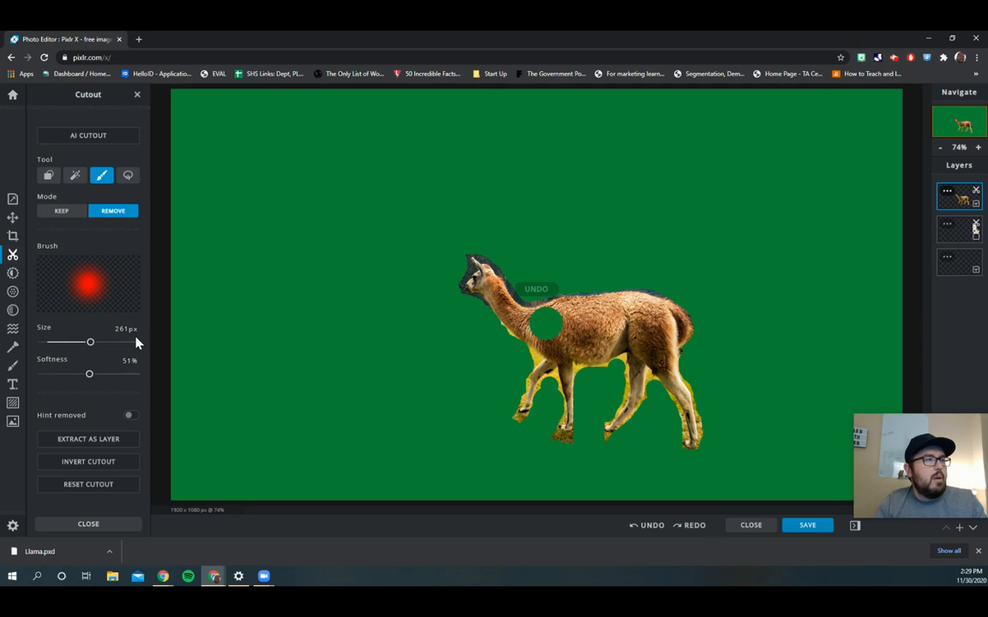
Step: Remove the dark background along the llama's nape and back with a 40 px Remove brush at 30% softness
{"action": "scroll", "coordinate": [783, 356], "scroll_direction": "up", "scroll_amount": 3}
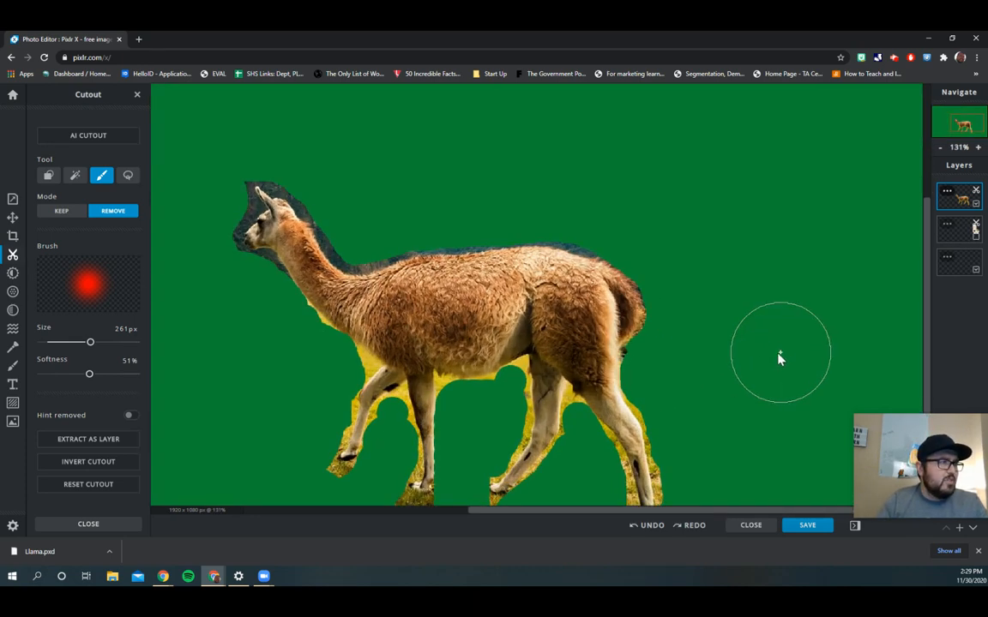
{"action": "mouse_move", "coordinate": [90, 380]}
{"action": "left_mouse_down"}
{"action": "mouse_move", "coordinate": [74, 379]}
{"action": "mouse_move", "coordinate": [83, 384]}
{"action": "left_mouse_up"}
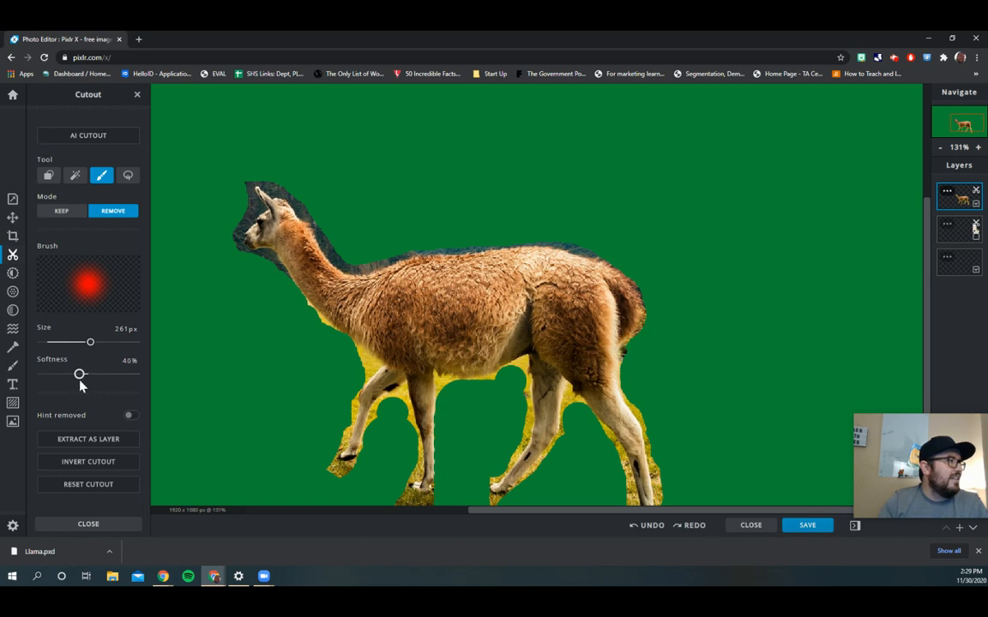
{"action": "left_click_drag", "start_coordinate": [72, 390], "coordinate": [71, 388]}
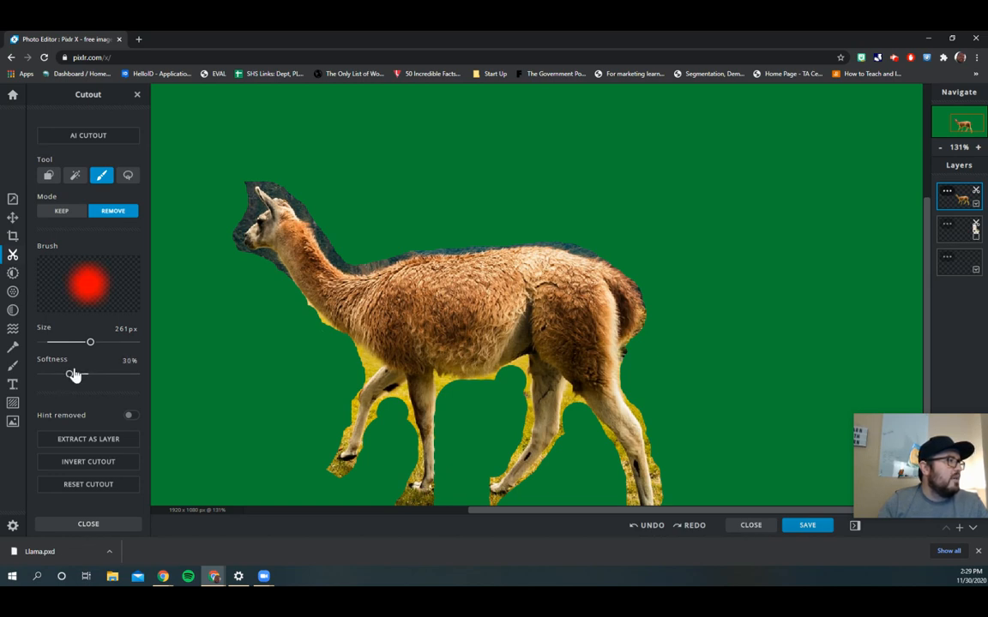
{"action": "left_click_drag", "start_coordinate": [90, 342], "coordinate": [50, 353]}
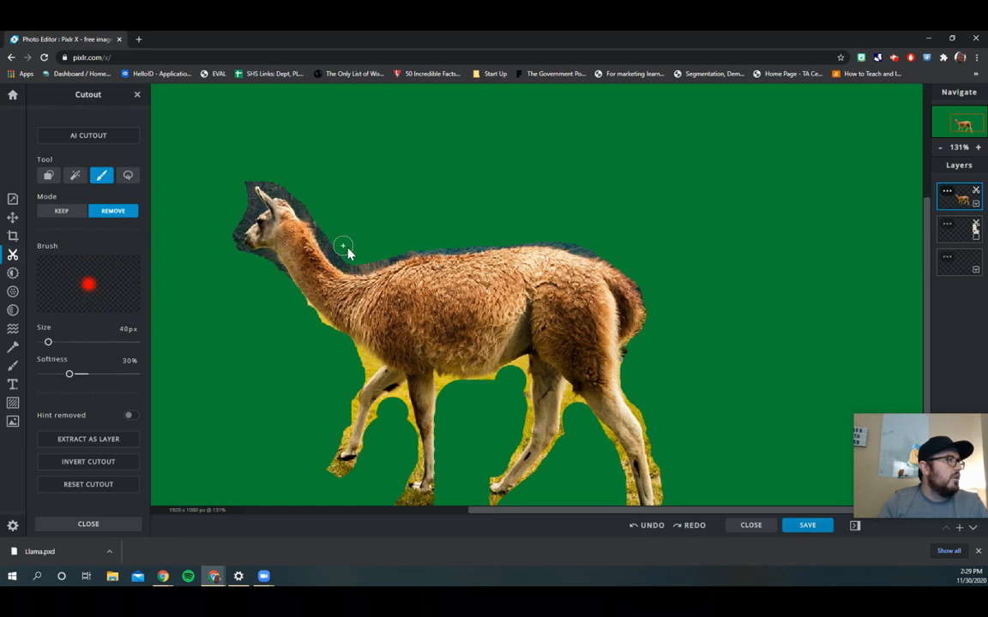
{"action": "left_click_drag", "start_coordinate": [324, 229], "coordinate": [319, 214]}
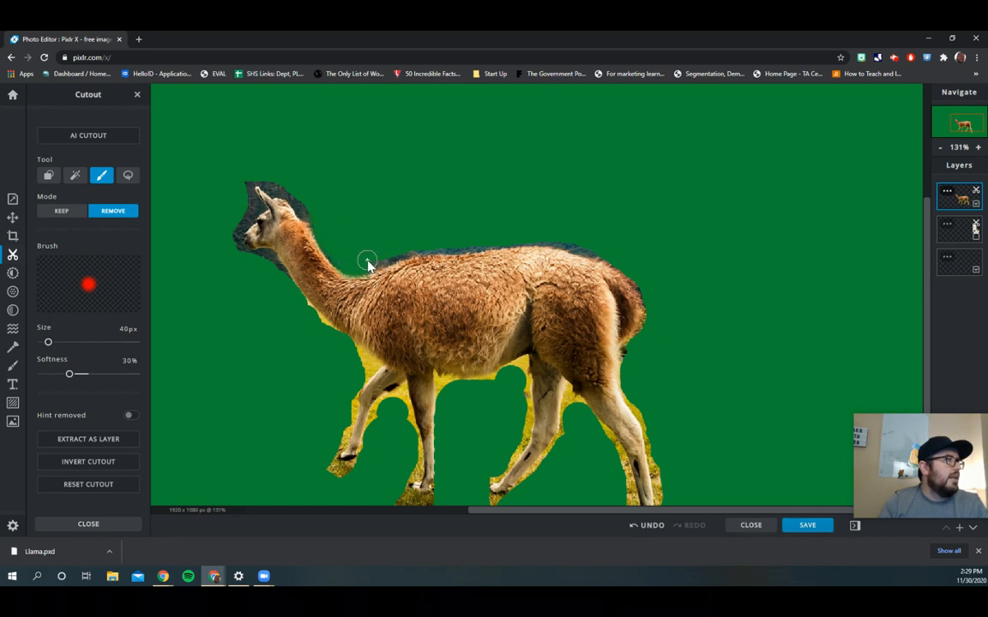
{"action": "mouse_move", "coordinate": [369, 261]}
{"action": "left_mouse_down"}
{"action": "mouse_move", "coordinate": [406, 248]}
{"action": "mouse_move", "coordinate": [536, 243]}
{"action": "mouse_move", "coordinate": [619, 262]}
{"action": "mouse_move", "coordinate": [606, 258]}
{"action": "left_mouse_up"}
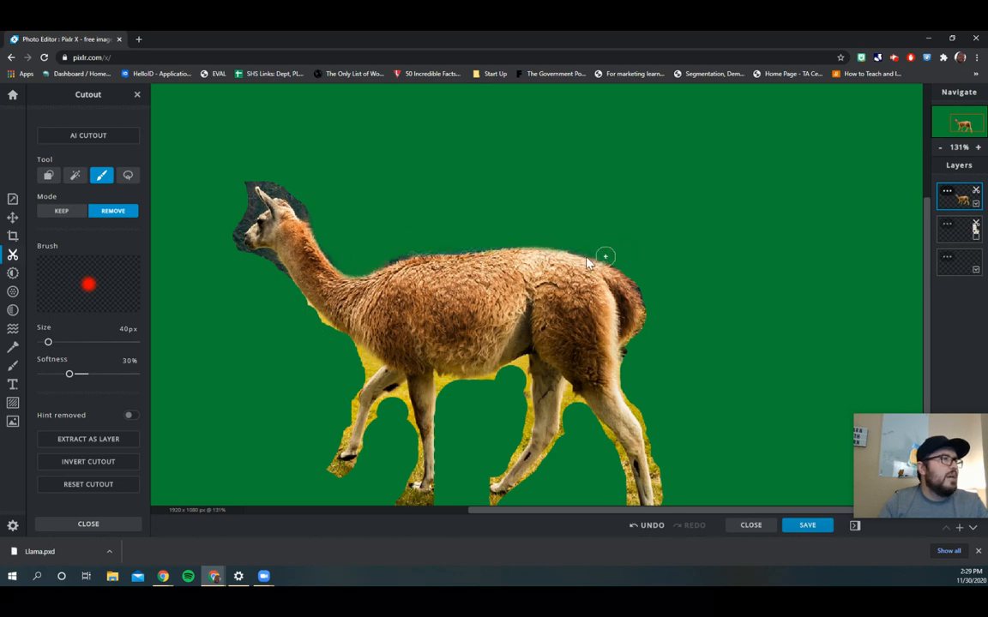
{"action": "left_click_drag", "start_coordinate": [479, 245], "coordinate": [364, 249]}
Step: Remove the dark background around the llama's head and the grass down the front of its neck and chest
{"action": "mouse_move", "coordinate": [304, 208]}
{"action": "left_mouse_down"}
{"action": "mouse_move", "coordinate": [250, 175]}
{"action": "mouse_move", "coordinate": [244, 182]}
{"action": "left_mouse_up"}
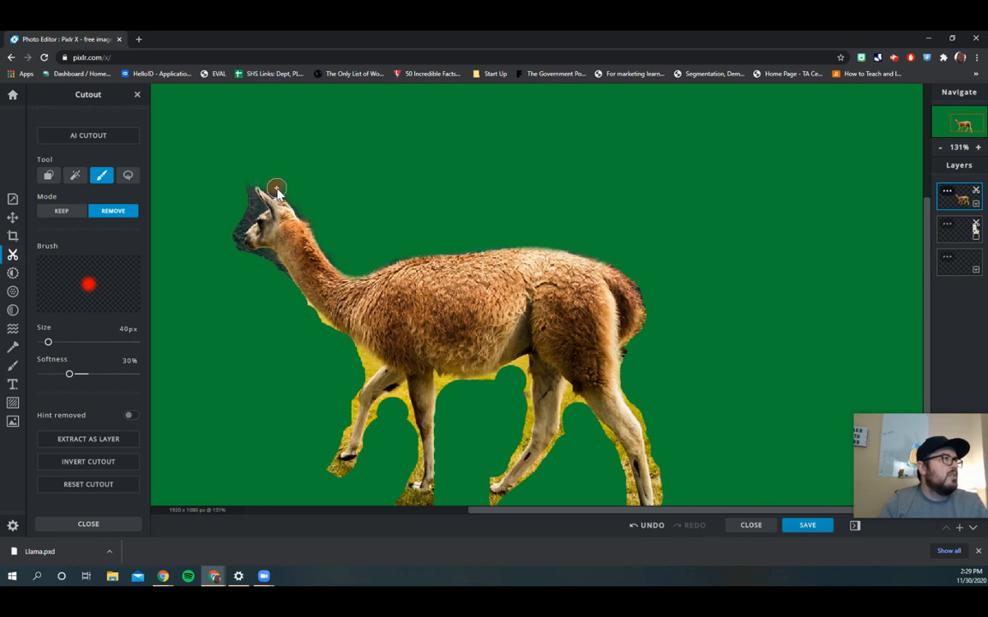
{"action": "left_click_drag", "start_coordinate": [244, 188], "coordinate": [237, 255]}
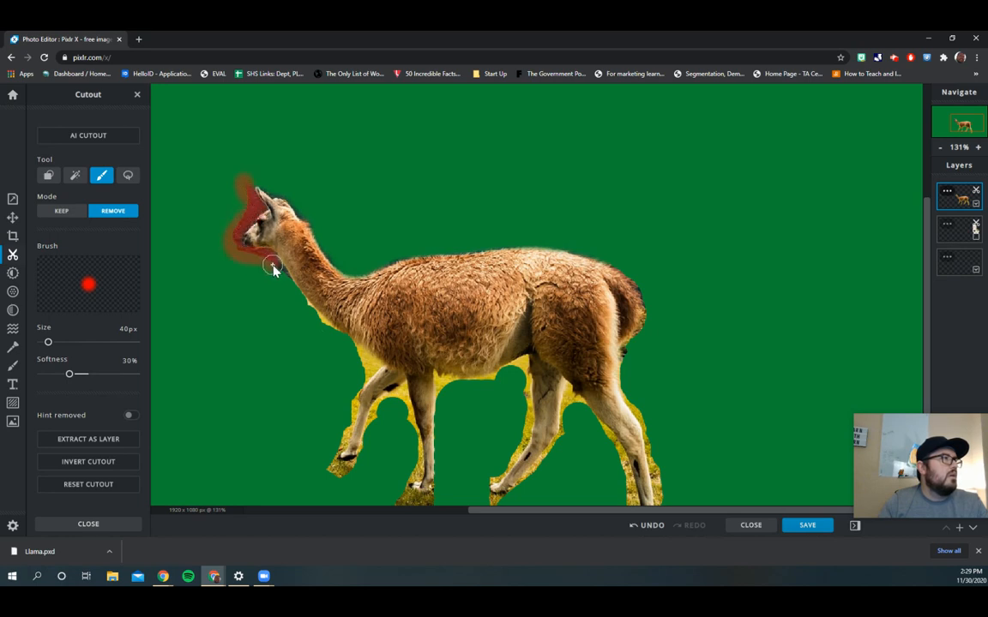
{"action": "left_click_drag", "start_coordinate": [284, 283], "coordinate": [297, 298]}
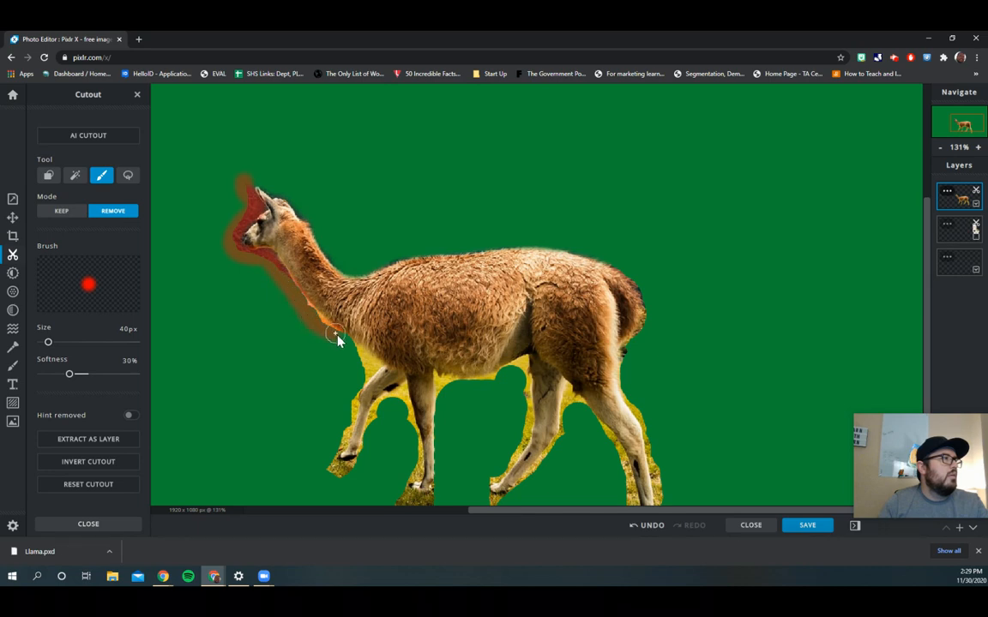
{"action": "left_click_drag", "start_coordinate": [364, 356], "coordinate": [376, 365]}
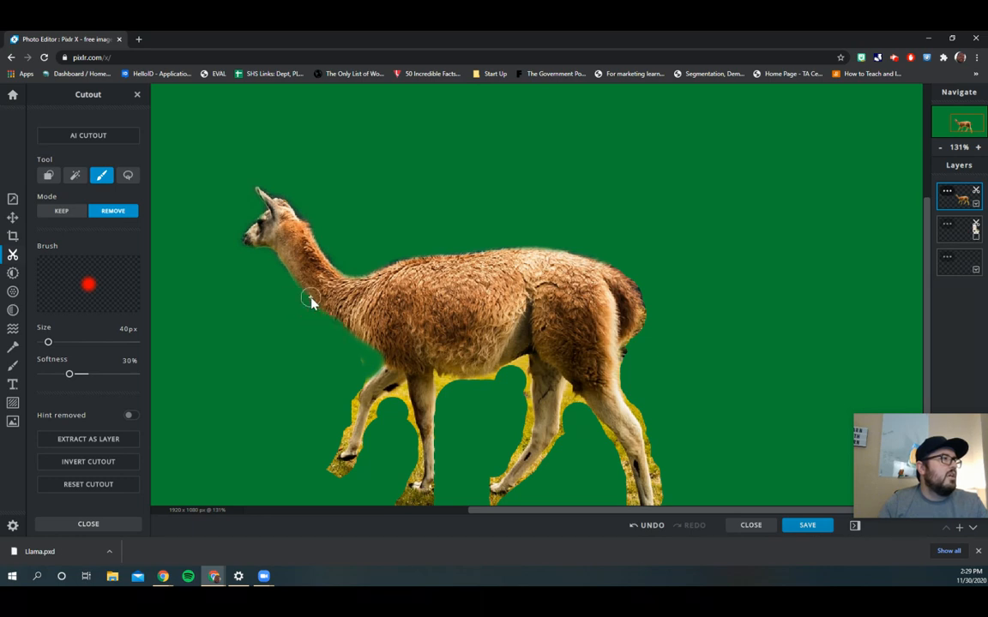
Step: Trim the grass behind the rearmost hind leg, undoing the stroke that cuts into the tail and repainting along the thigh
{"action": "scroll", "coordinate": [395, 351], "scroll_direction": "down", "scroll_amount": 3}
{"action": "scroll", "coordinate": [395, 351], "scroll_direction": "up", "scroll_amount": 2}
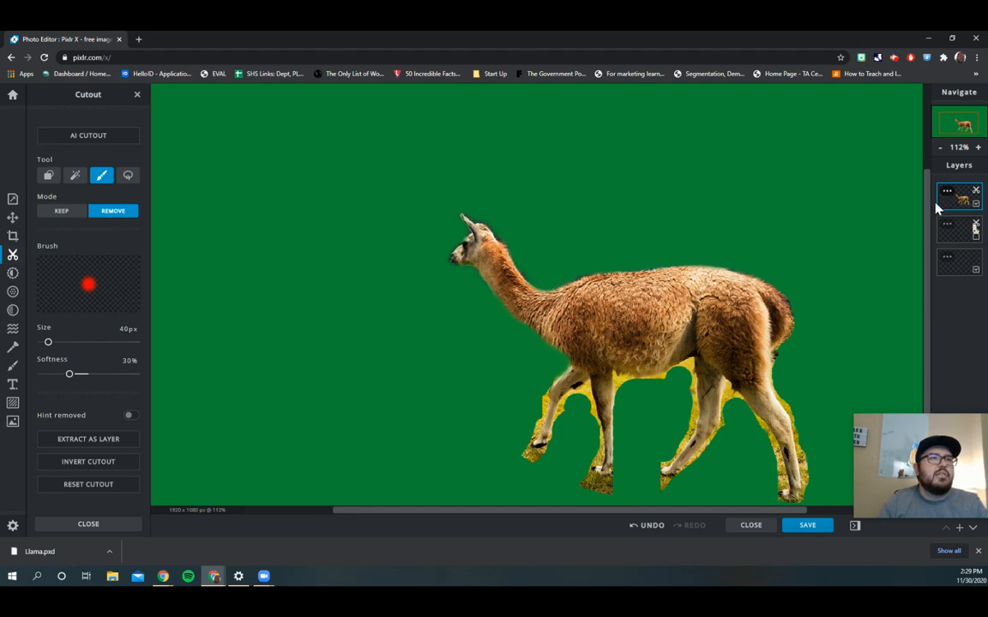
{"action": "left_click_drag", "start_coordinate": [927, 193], "coordinate": [918, 282]}
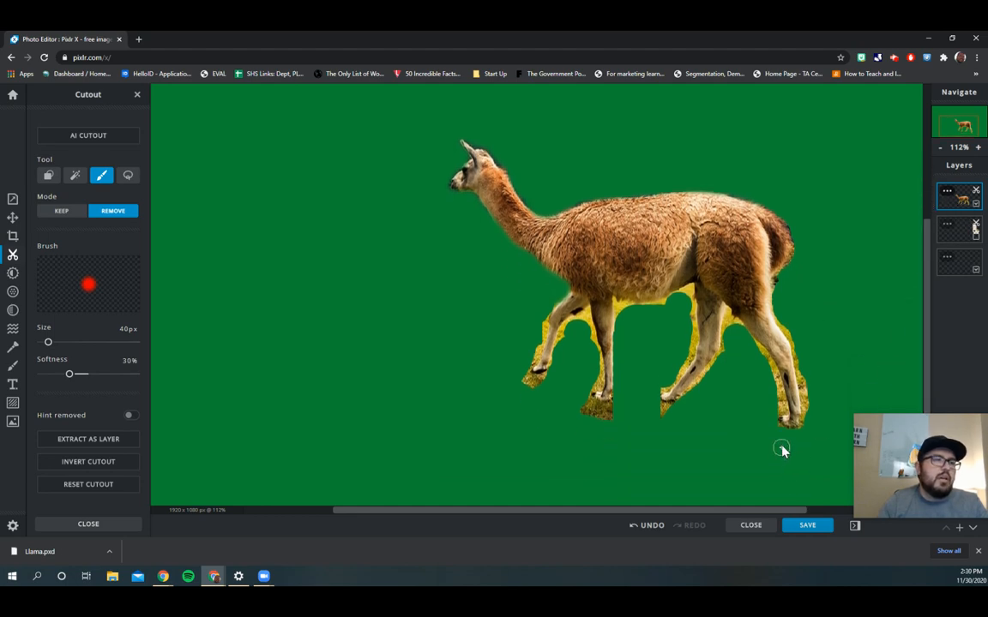
{"action": "mouse_move", "coordinate": [807, 434]}
{"action": "left_mouse_down"}
{"action": "mouse_move", "coordinate": [799, 339]}
{"action": "mouse_move", "coordinate": [800, 362]}
{"action": "mouse_move", "coordinate": [780, 287]}
{"action": "left_mouse_up"}
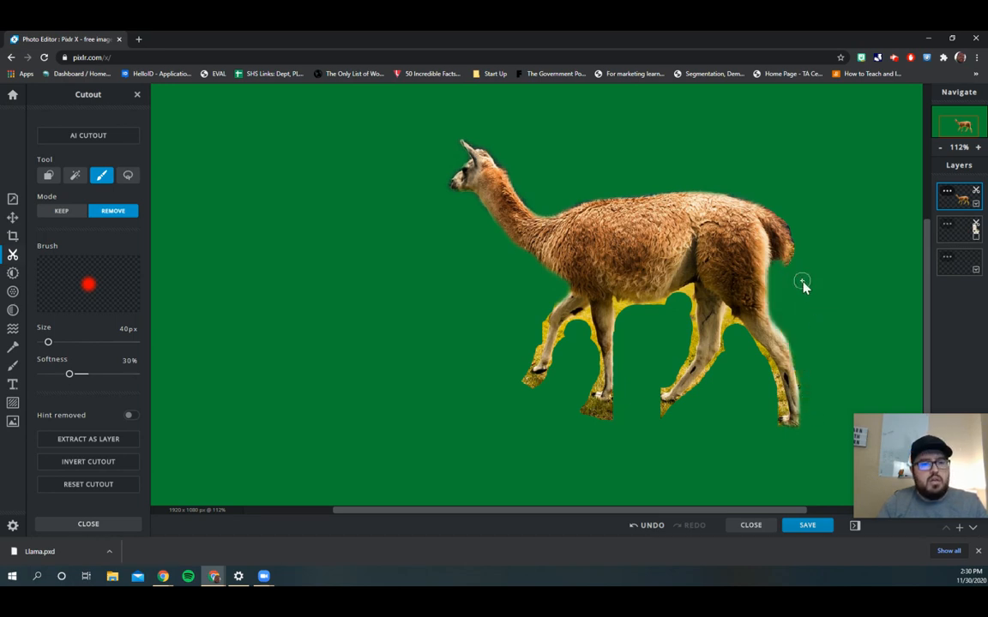
{"action": "key", "text": "ctrl+z"}
{"action": "left_click_drag", "start_coordinate": [778, 282], "coordinate": [804, 356]}
{"action": "left_click_drag", "start_coordinate": [776, 305], "coordinate": [804, 353]}
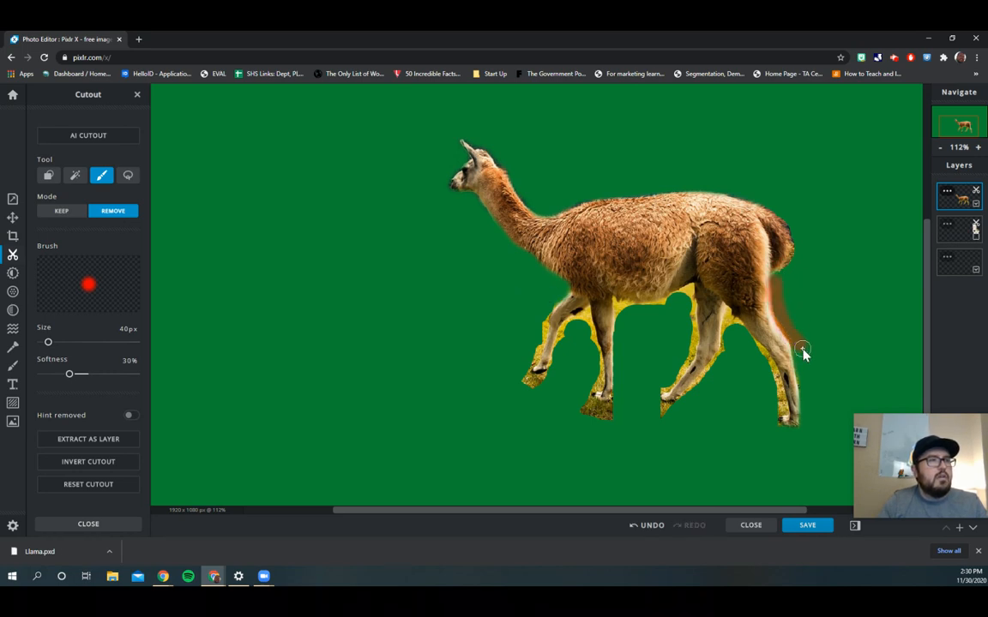
Step: Remove the grass between and around the llama's hind legs and along the underside of its belly
{"action": "left_click", "coordinate": [781, 418]}
{"action": "mouse_move", "coordinate": [781, 418]}
{"action": "left_mouse_down"}
{"action": "mouse_move", "coordinate": [783, 400]}
{"action": "mouse_move", "coordinate": [728, 317]}
{"action": "mouse_move", "coordinate": [718, 376]}
{"action": "left_mouse_up"}
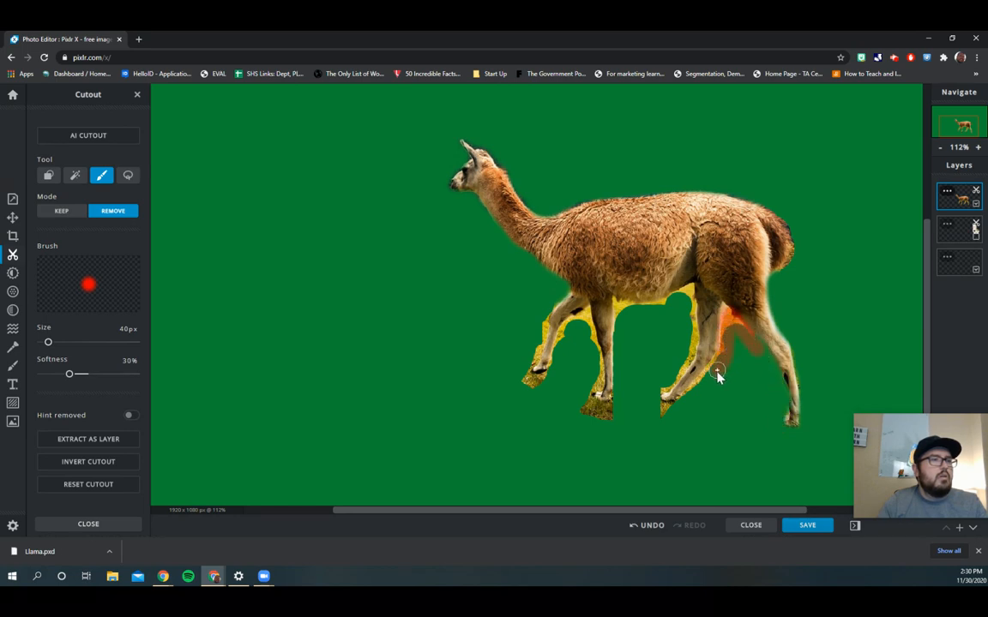
{"action": "mouse_move", "coordinate": [673, 413]}
{"action": "left_mouse_down"}
{"action": "mouse_move", "coordinate": [725, 356]}
{"action": "mouse_move", "coordinate": [657, 390]}
{"action": "mouse_move", "coordinate": [686, 364]}
{"action": "left_mouse_up"}
{"action": "mouse_move", "coordinate": [694, 326]}
{"action": "left_mouse_down"}
{"action": "mouse_move", "coordinate": [692, 285]}
{"action": "mouse_move", "coordinate": [620, 311]}
{"action": "left_mouse_up"}
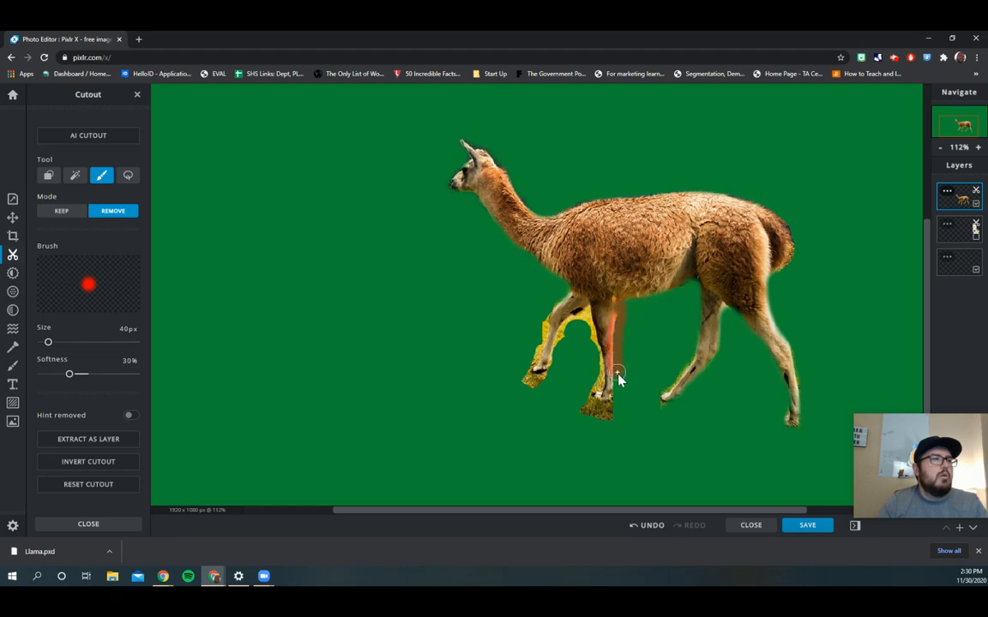
Step: Try to trim along the back edge of the straight front leg and undo the strokes
{"action": "left_click_drag", "start_coordinate": [615, 422], "coordinate": [615, 425]}
{"action": "key", "text": "ctrl+z"}
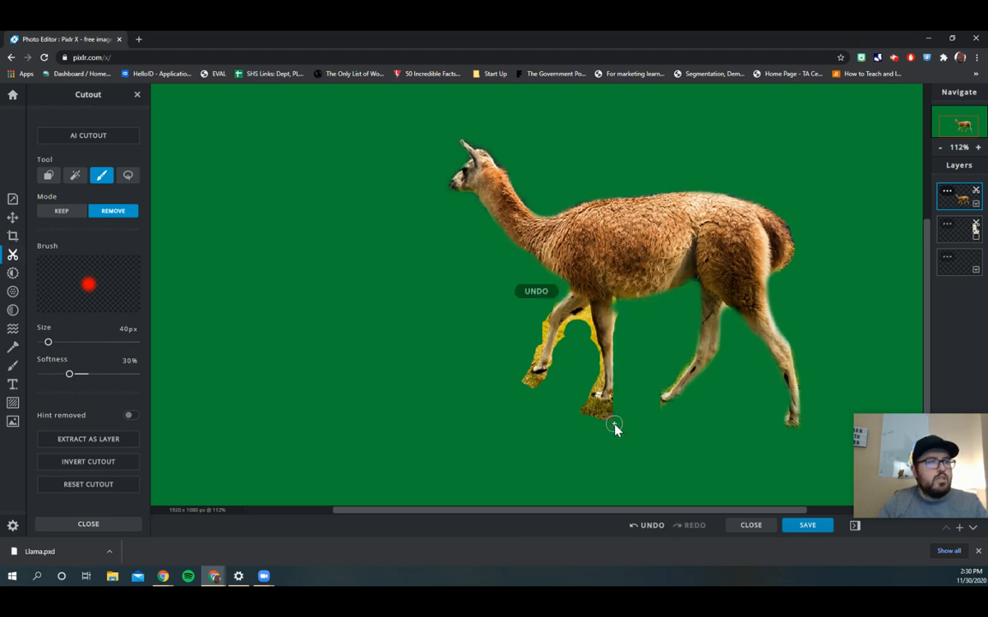
{"action": "left_click_drag", "start_coordinate": [617, 328], "coordinate": [621, 326]}
{"action": "key", "text": "ctrl+z"}
{"action": "key", "text": "ctrl+z"}
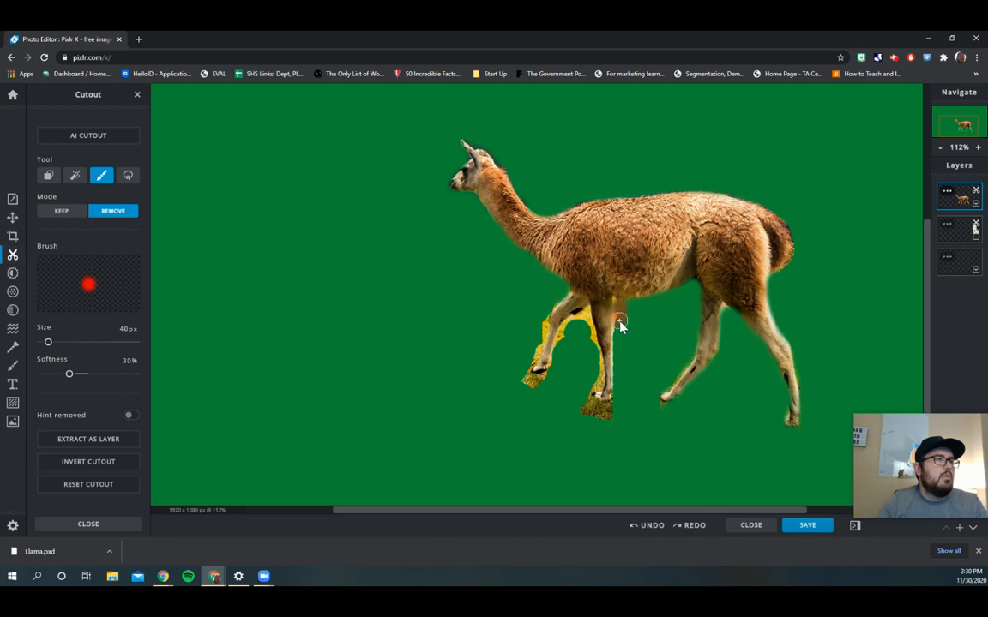
Step: Remove the remaining grass around the hooves, between the front legs and along the raised front leg
{"action": "left_click_drag", "start_coordinate": [612, 413], "coordinate": [583, 413]}
{"action": "mouse_move", "coordinate": [583, 405]}
{"action": "left_mouse_down"}
{"action": "mouse_move", "coordinate": [600, 386]}
{"action": "mouse_move", "coordinate": [590, 318]}
{"action": "left_mouse_up"}
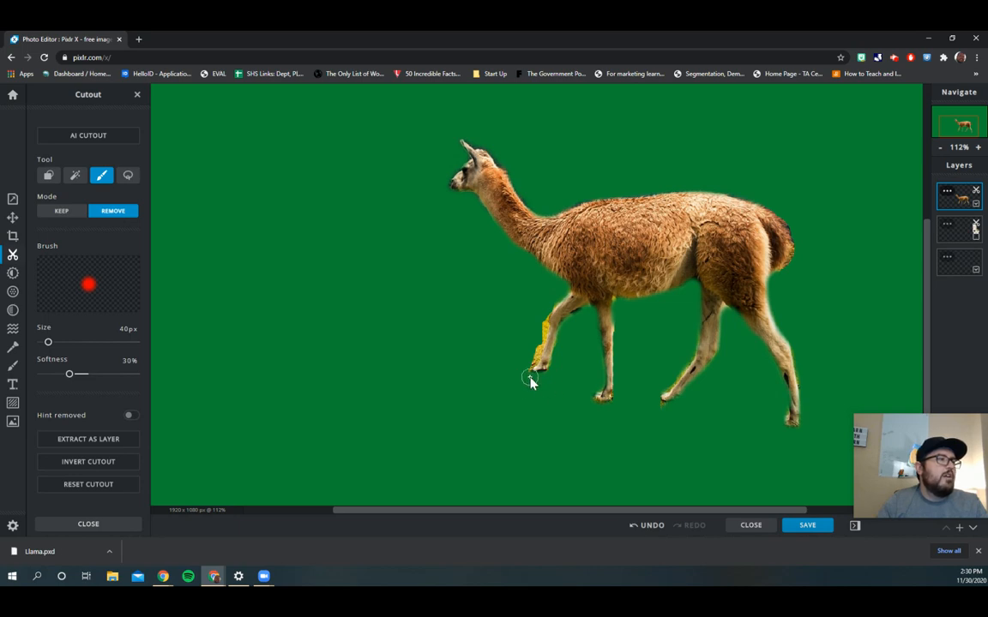
{"action": "left_click_drag", "start_coordinate": [531, 367], "coordinate": [536, 354]}
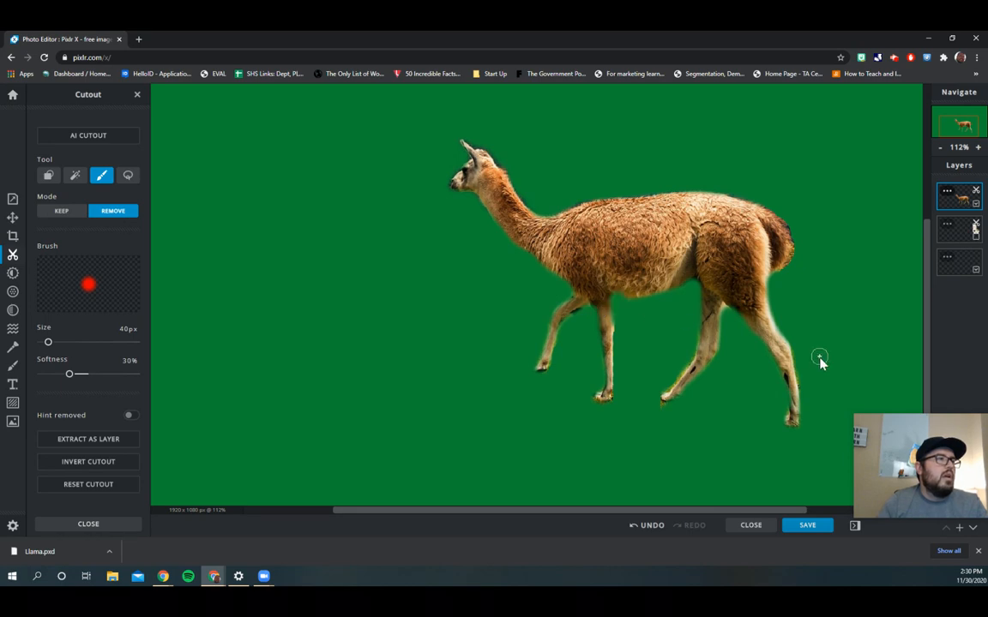
{"action": "scroll", "coordinate": [639, 347], "scroll_direction": "down", "scroll_amount": 5}
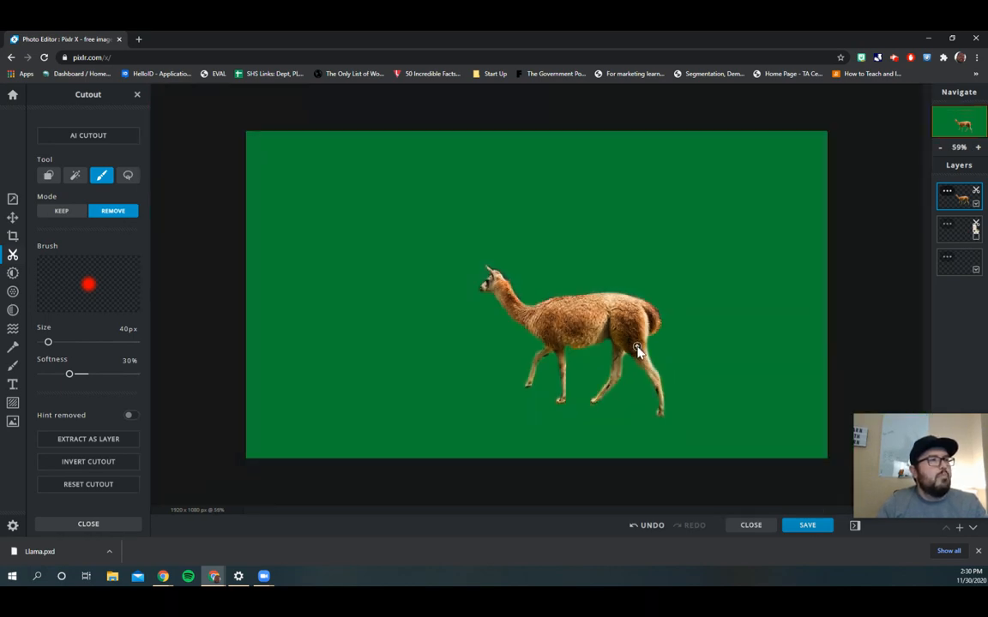
{"action": "scroll", "coordinate": [639, 350], "scroll_direction": "up", "scroll_amount": 2}
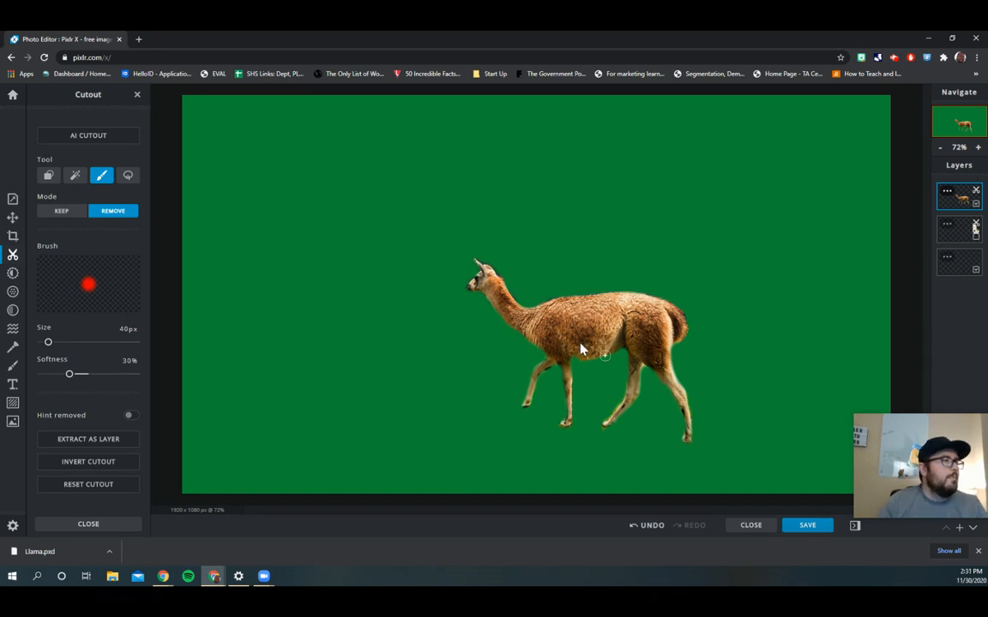
Step: Show the white llama layer beside the brown llama, hide it again, and hide the brown llama layer too
{"action": "left_click", "coordinate": [976, 240]}
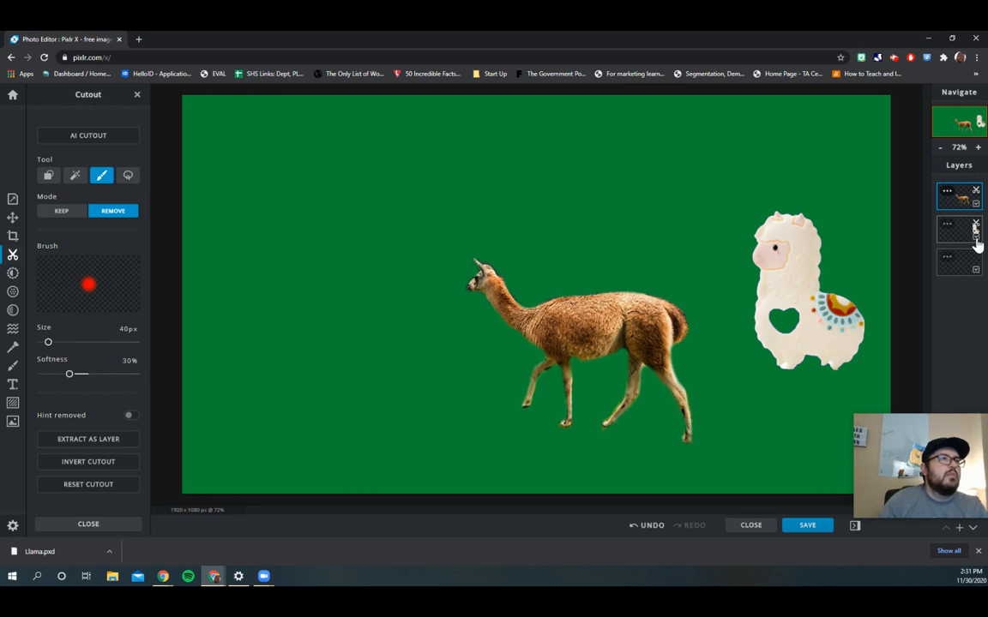
{"action": "left_click", "coordinate": [975, 239]}
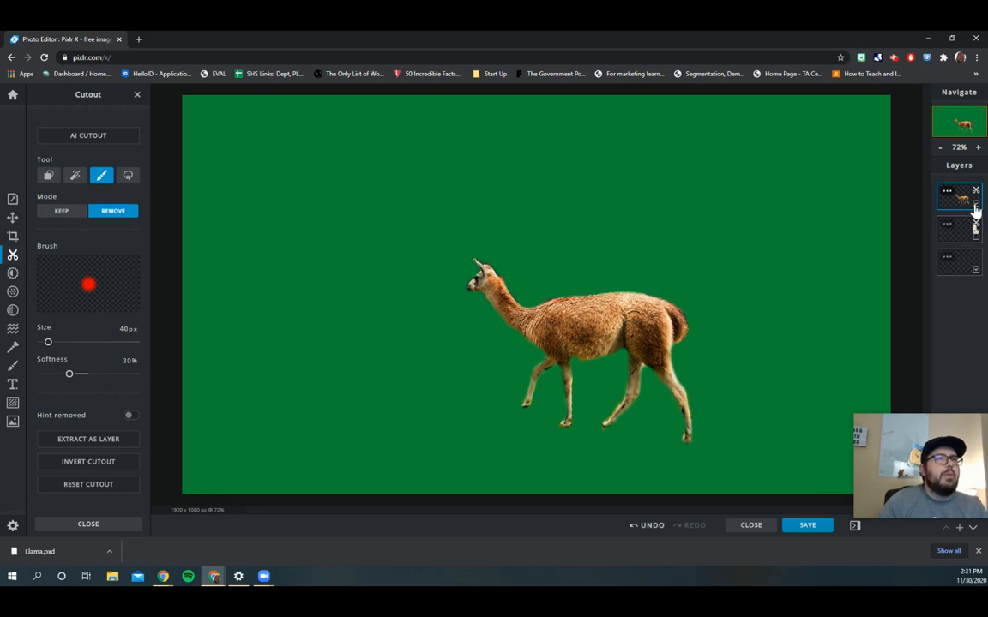
{"action": "left_click", "coordinate": [975, 206]}
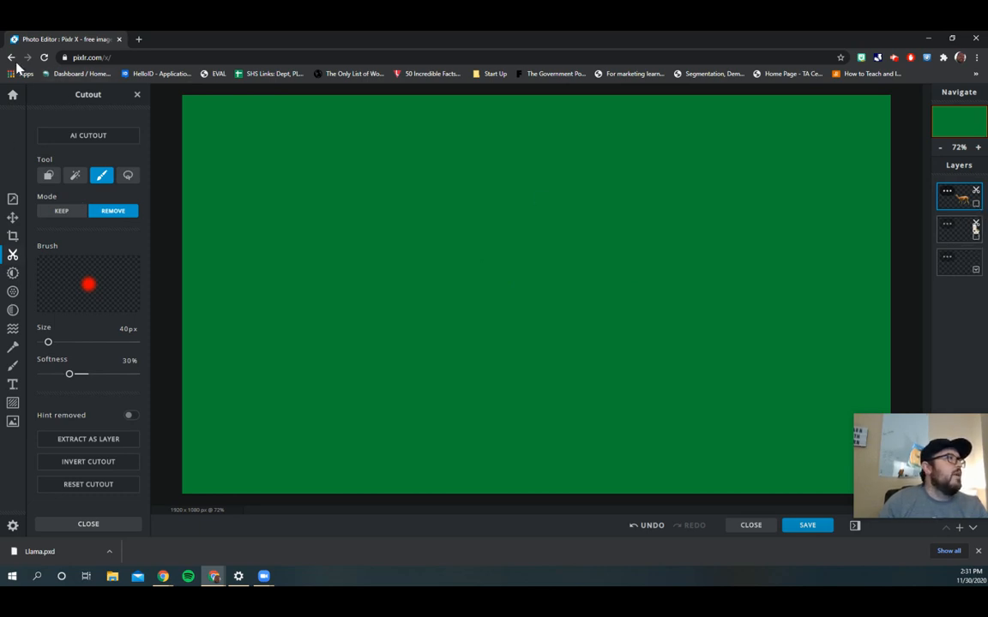
Step: Add the LLAMA3 image from Downloads as a new layer and dismiss the advertisement
{"action": "left_click", "coordinate": [961, 529]}
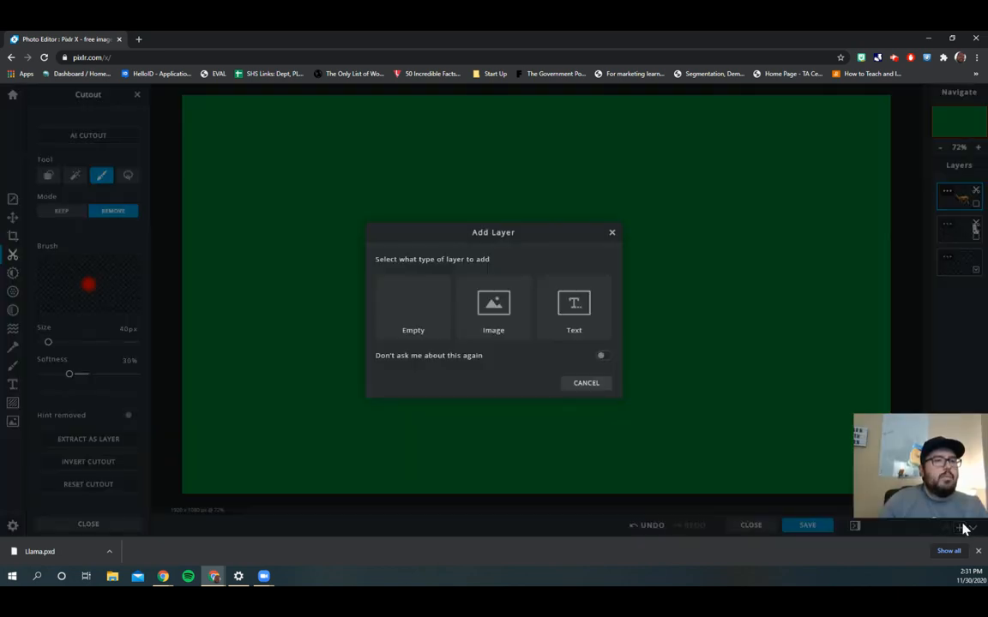
{"action": "left_click", "coordinate": [486, 300]}
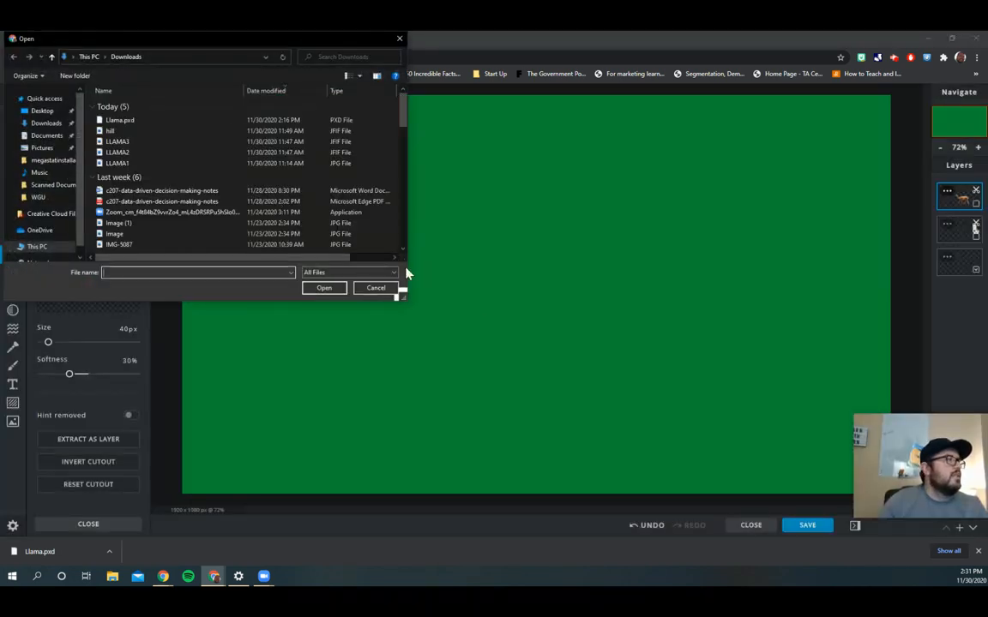
{"action": "left_click", "coordinate": [125, 142]}
{"action": "double_click", "coordinate": [125, 142]}
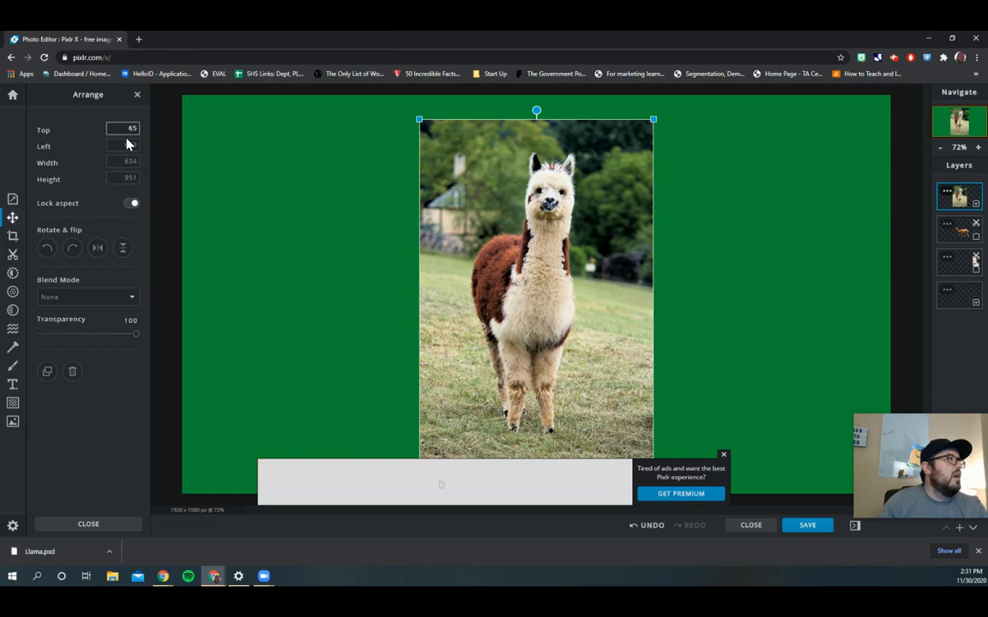
{"action": "left_click", "coordinate": [722, 456]}
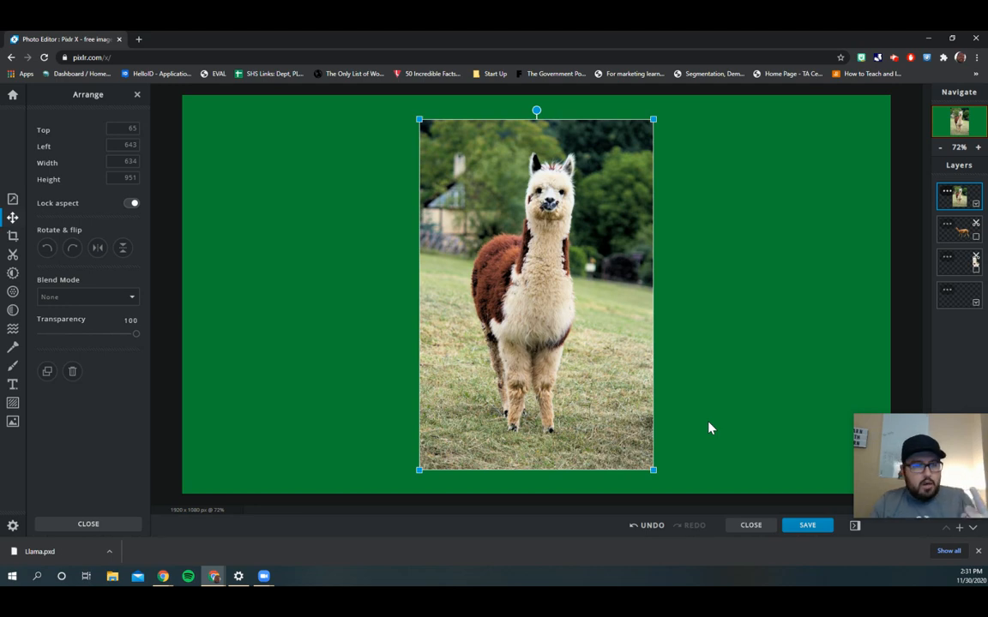
Step: Set the lasso cutout to keep mode, try a small loop on the background beside the llama's head, and undo it
{"action": "left_click", "coordinate": [13, 257]}
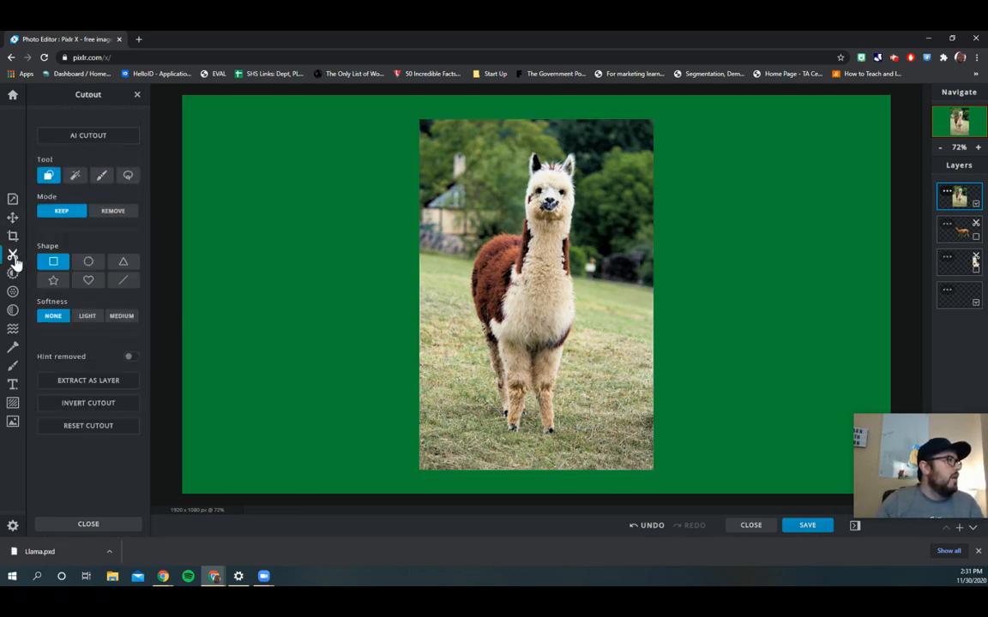
{"action": "left_click", "coordinate": [128, 177]}
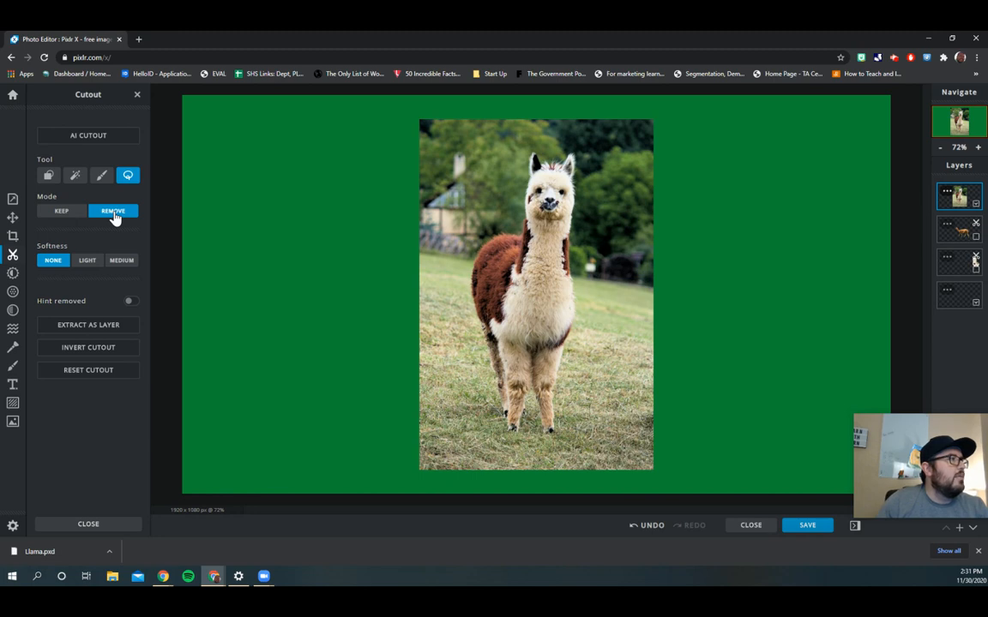
{"action": "left_click", "coordinate": [71, 211]}
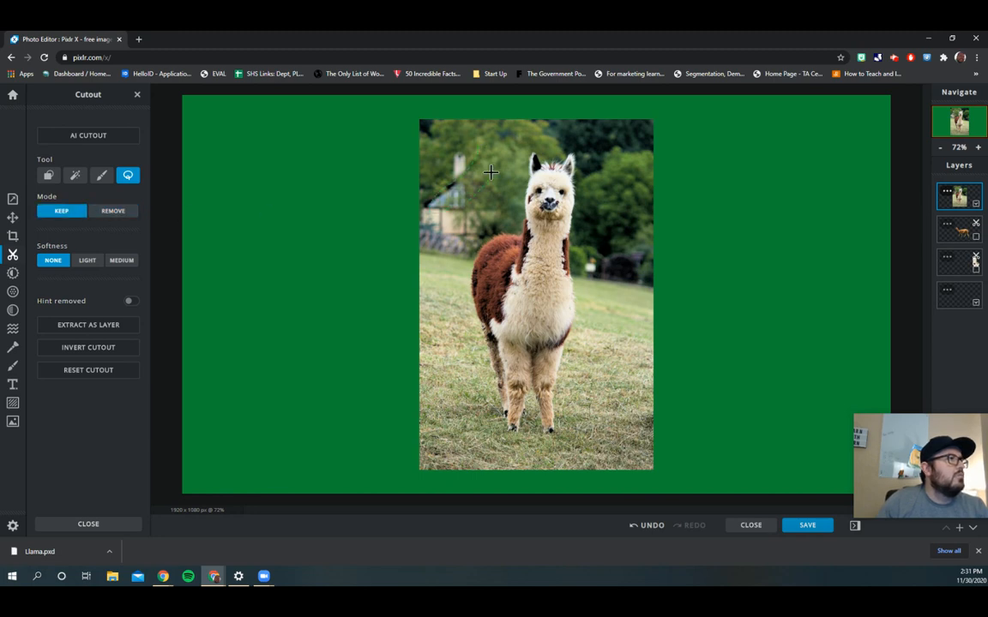
{"action": "left_click_drag", "start_coordinate": [490, 172], "coordinate": [456, 144]}
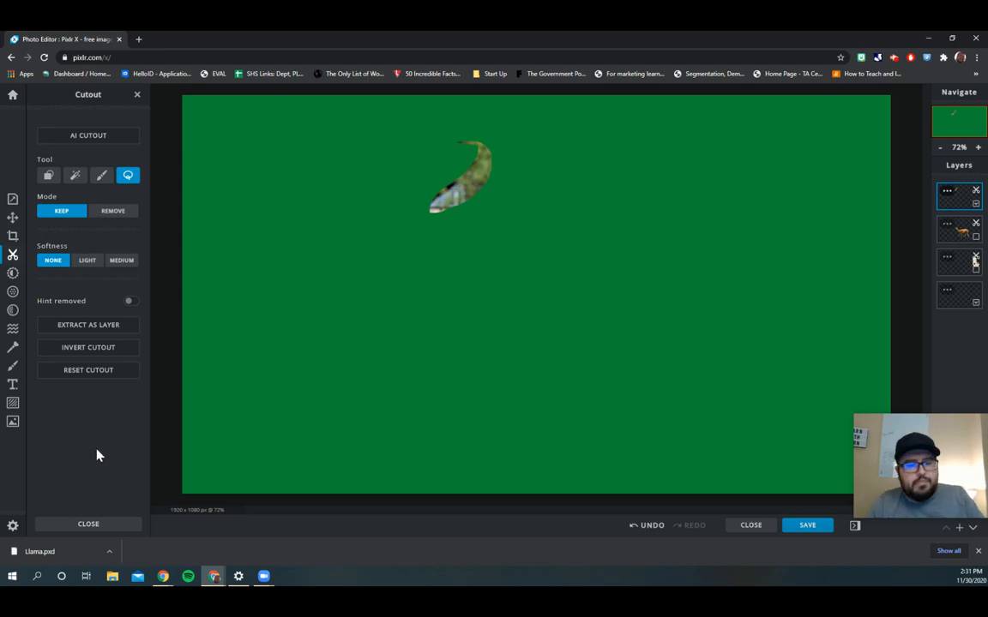
{"action": "key", "text": "ctrl+z"}
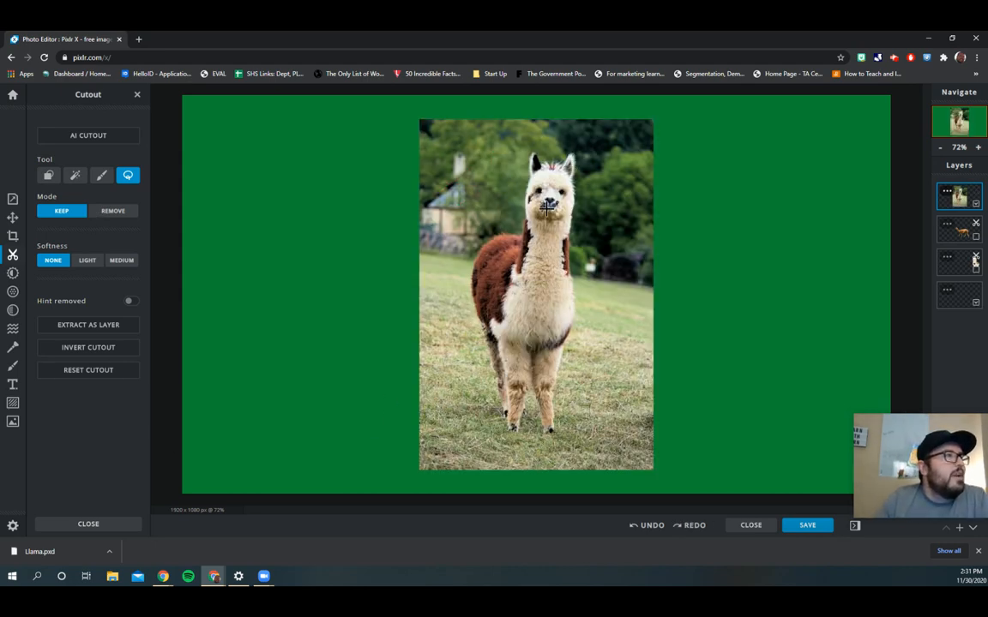
Step: Trace a rough lasso outline around the whole llama to keep it and drop the surrounding photo
{"action": "scroll", "coordinate": [548, 205], "scroll_direction": "up", "scroll_amount": 3}
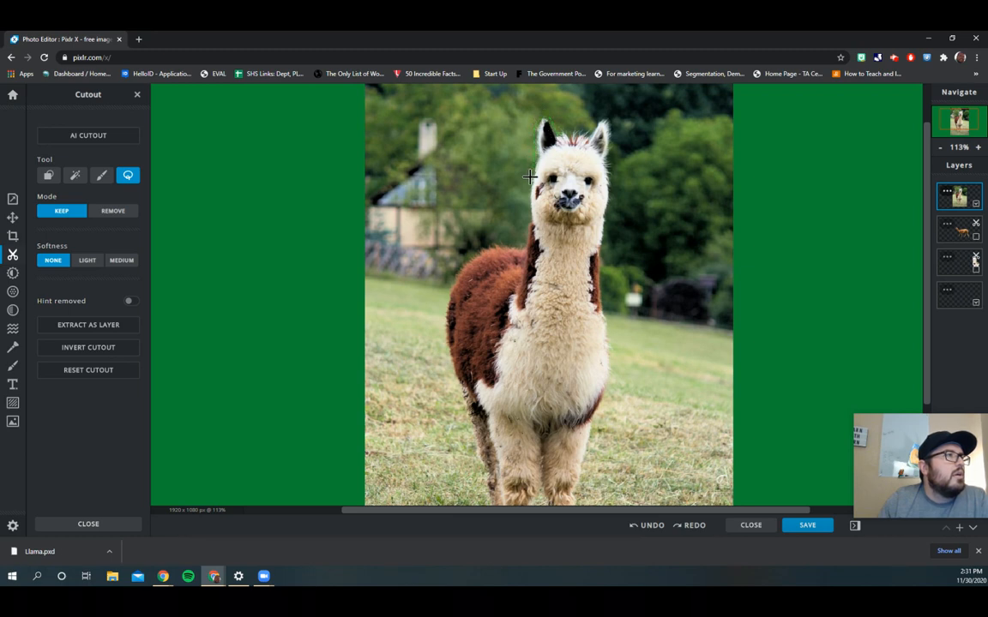
{"action": "mouse_move", "coordinate": [527, 209]}
{"action": "left_mouse_down"}
{"action": "mouse_move", "coordinate": [526, 248]}
{"action": "mouse_move", "coordinate": [484, 249]}
{"action": "mouse_move", "coordinate": [453, 278]}
{"action": "mouse_move", "coordinate": [440, 349]}
{"action": "mouse_move", "coordinate": [454, 394]}
{"action": "left_mouse_up"}
{"action": "scroll", "coordinate": [453, 395], "scroll_direction": "down", "scroll_amount": 2}
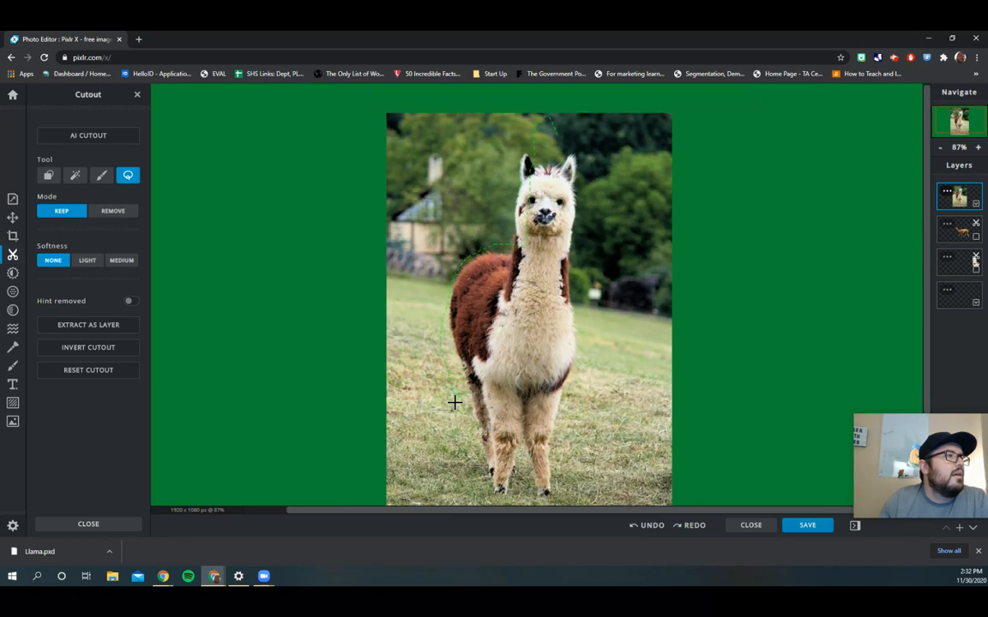
{"action": "mouse_move", "coordinate": [462, 415]}
{"action": "left_mouse_down"}
{"action": "mouse_move", "coordinate": [487, 500]}
{"action": "mouse_move", "coordinate": [510, 495]}
{"action": "mouse_move", "coordinate": [525, 453]}
{"action": "mouse_move", "coordinate": [537, 500]}
{"action": "mouse_move", "coordinate": [555, 499]}
{"action": "mouse_move", "coordinate": [584, 333]}
{"action": "mouse_move", "coordinate": [572, 274]}
{"action": "mouse_move", "coordinate": [586, 169]}
{"action": "mouse_move", "coordinate": [568, 148]}
{"action": "mouse_move", "coordinate": [531, 163]}
{"action": "left_mouse_up"}
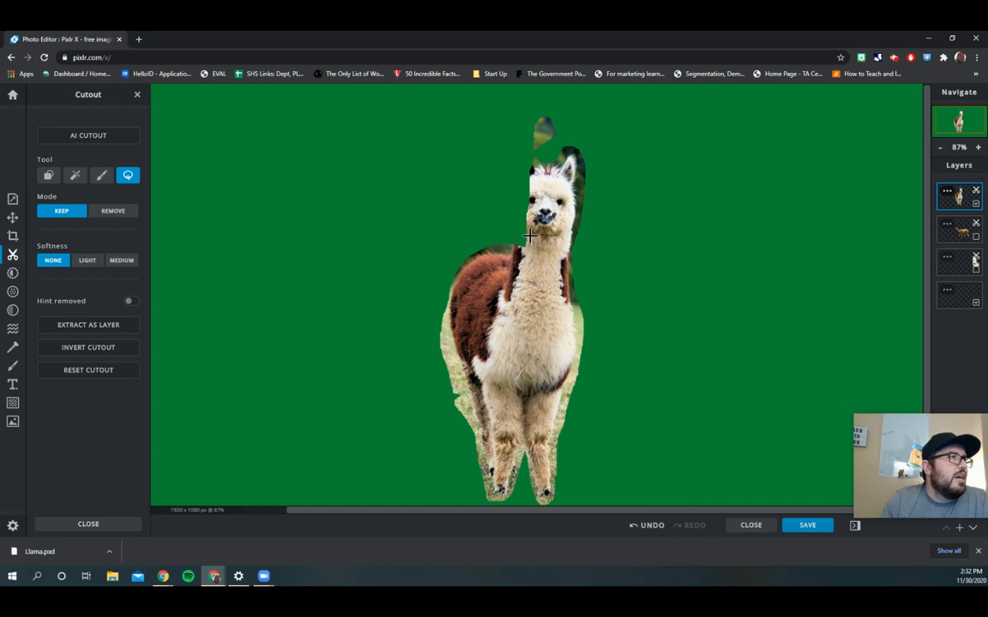
Step: Turn on the removed-area hint and paint back the llama's dark ear and cut-off cheek with the keep brush
{"action": "left_click", "coordinate": [101, 177]}
{"action": "left_click", "coordinate": [129, 417]}
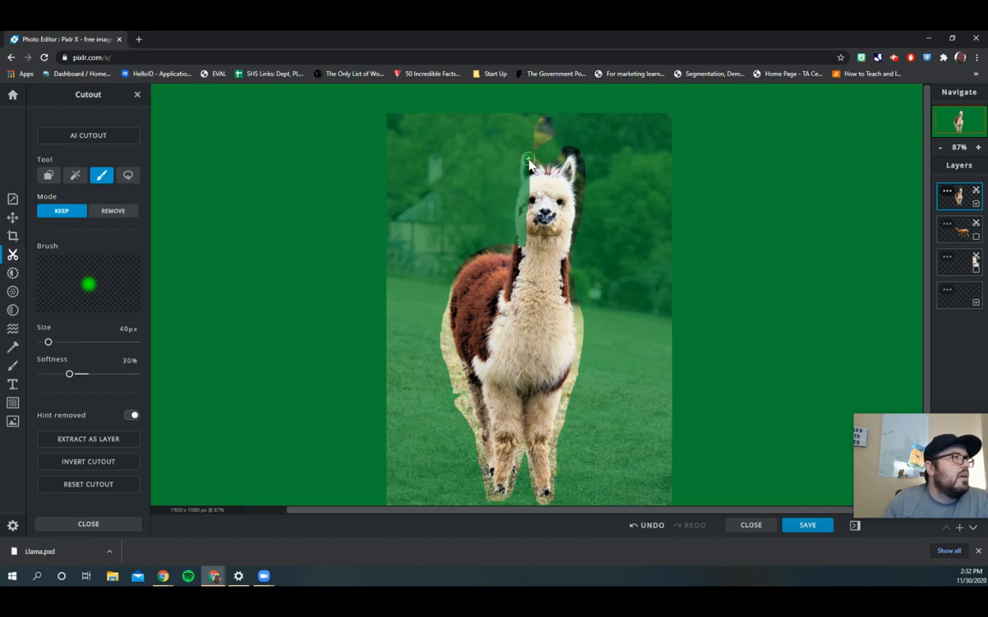
{"action": "mouse_move", "coordinate": [526, 180]}
{"action": "left_mouse_down"}
{"action": "mouse_move", "coordinate": [522, 249]}
{"action": "mouse_move", "coordinate": [524, 172]}
{"action": "left_mouse_up"}
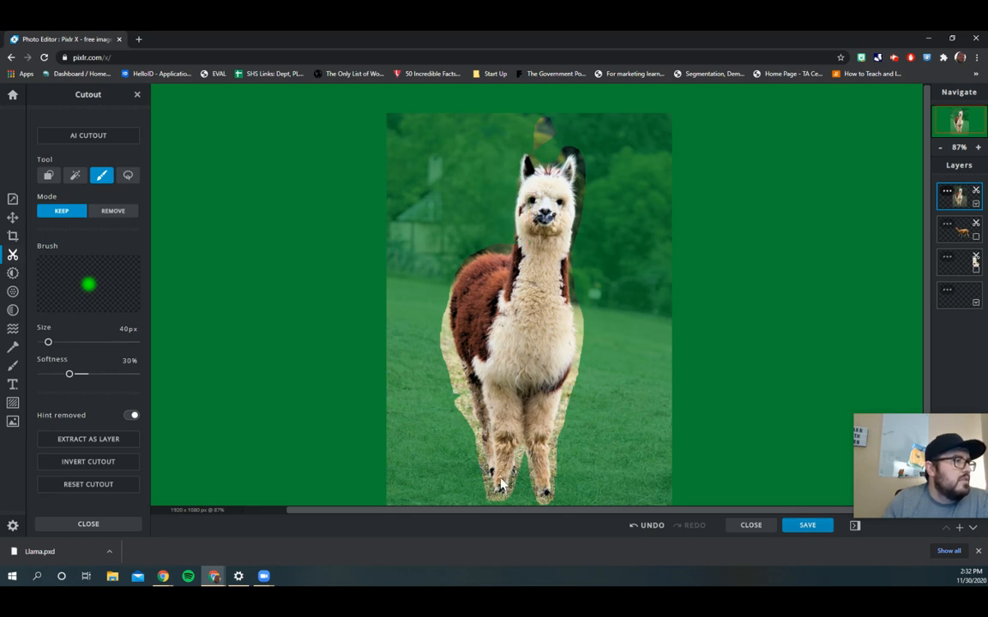
Step: Lasso away the leftover background above the head and down the llama's right-hand side using remove mode with light softness
{"action": "left_click", "coordinate": [128, 176]}
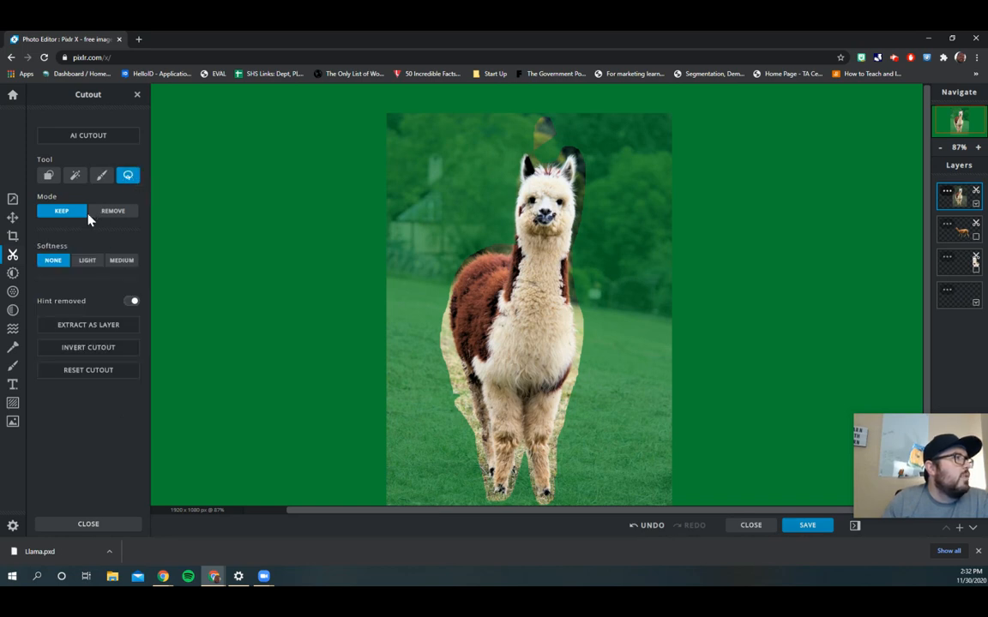
{"action": "left_click", "coordinate": [119, 214]}
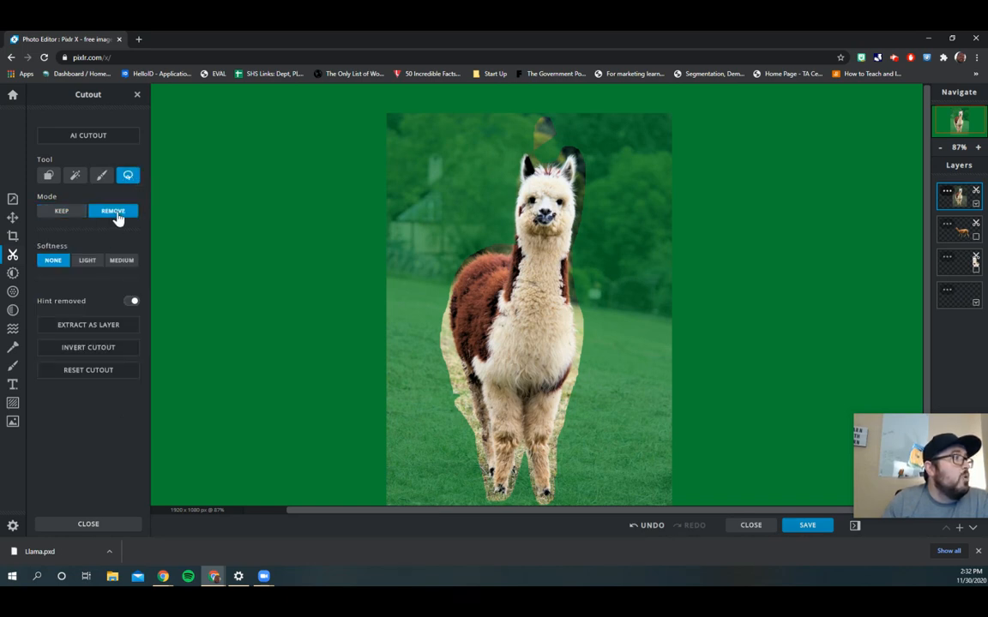
{"action": "left_click", "coordinate": [86, 262]}
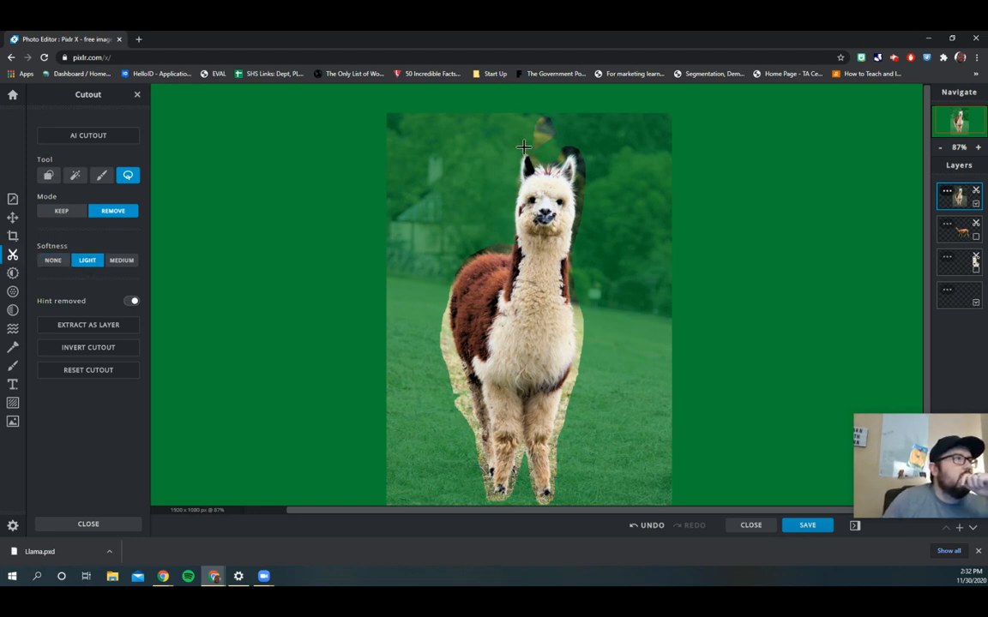
{"action": "mouse_move", "coordinate": [561, 124]}
{"action": "left_mouse_down"}
{"action": "mouse_move", "coordinate": [522, 124]}
{"action": "mouse_move", "coordinate": [534, 142]}
{"action": "mouse_move", "coordinate": [569, 146]}
{"action": "left_mouse_up"}
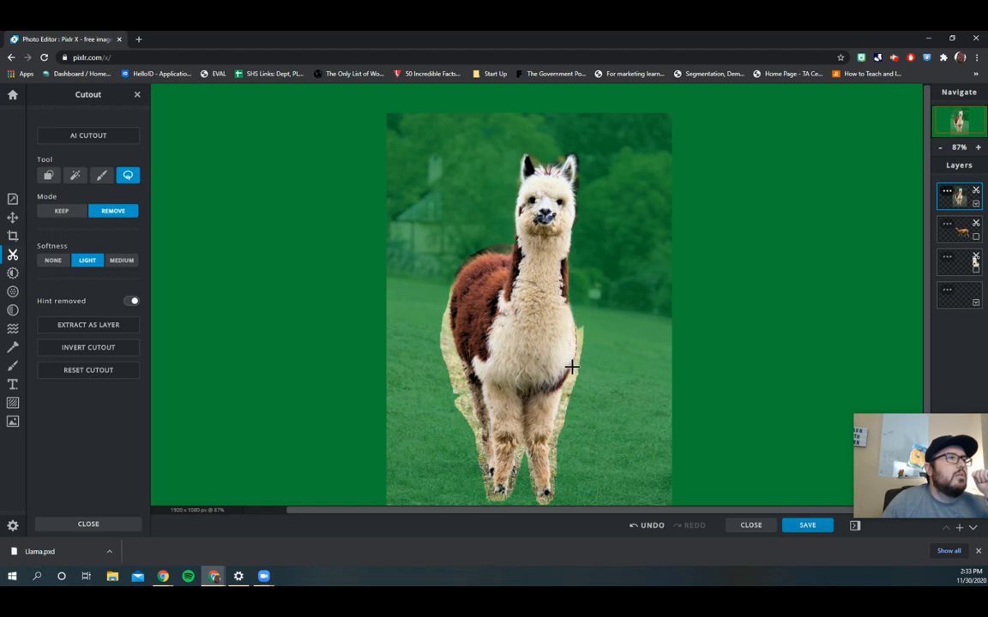
{"action": "mouse_move", "coordinate": [562, 403]}
{"action": "left_mouse_down"}
{"action": "mouse_move", "coordinate": [596, 391]}
{"action": "mouse_move", "coordinate": [608, 343]}
{"action": "mouse_move", "coordinate": [577, 323]}
{"action": "left_mouse_up"}
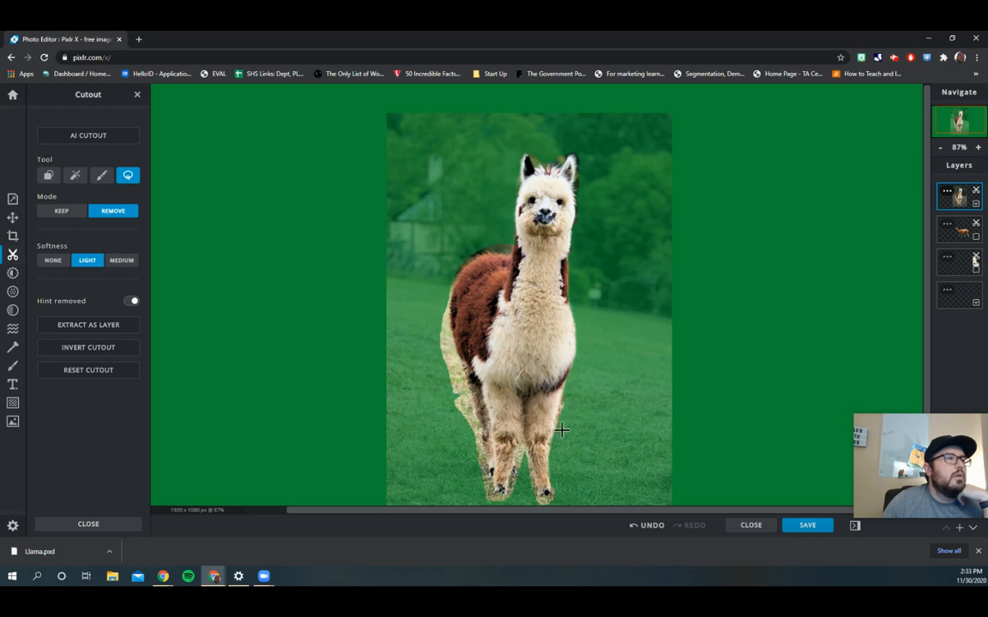
Step: Remove the grass around the hooves, between the front legs and alongside the brown flank and hind leg
{"action": "scroll", "coordinate": [578, 403], "scroll_direction": "down", "scroll_amount": 1}
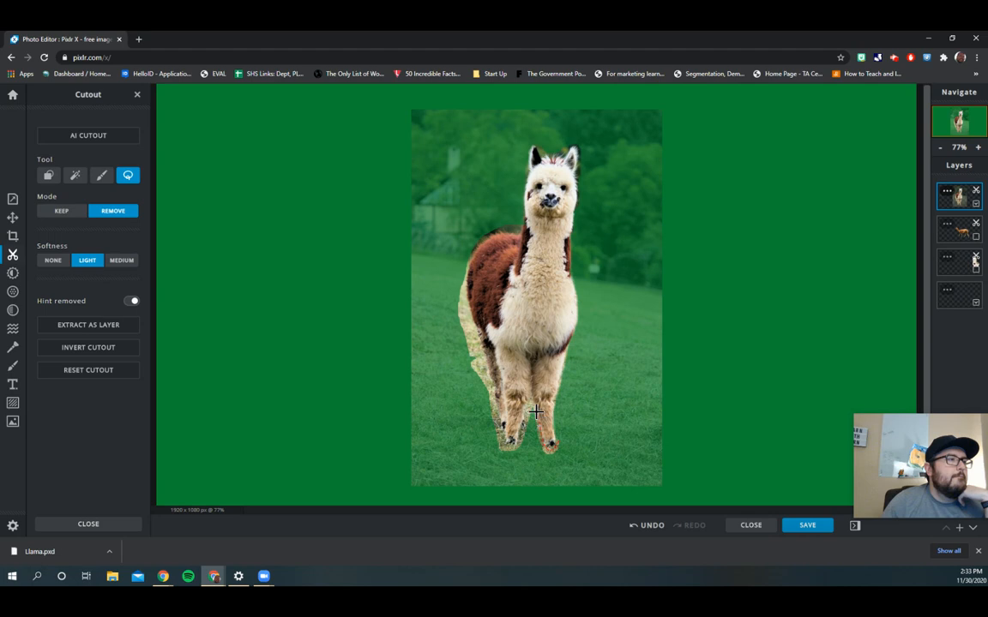
{"action": "mouse_move", "coordinate": [522, 434]}
{"action": "left_mouse_down"}
{"action": "mouse_move", "coordinate": [524, 451]}
{"action": "mouse_move", "coordinate": [544, 462]}
{"action": "mouse_move", "coordinate": [559, 457]}
{"action": "mouse_move", "coordinate": [563, 446]}
{"action": "mouse_move", "coordinate": [524, 431]}
{"action": "left_mouse_up"}
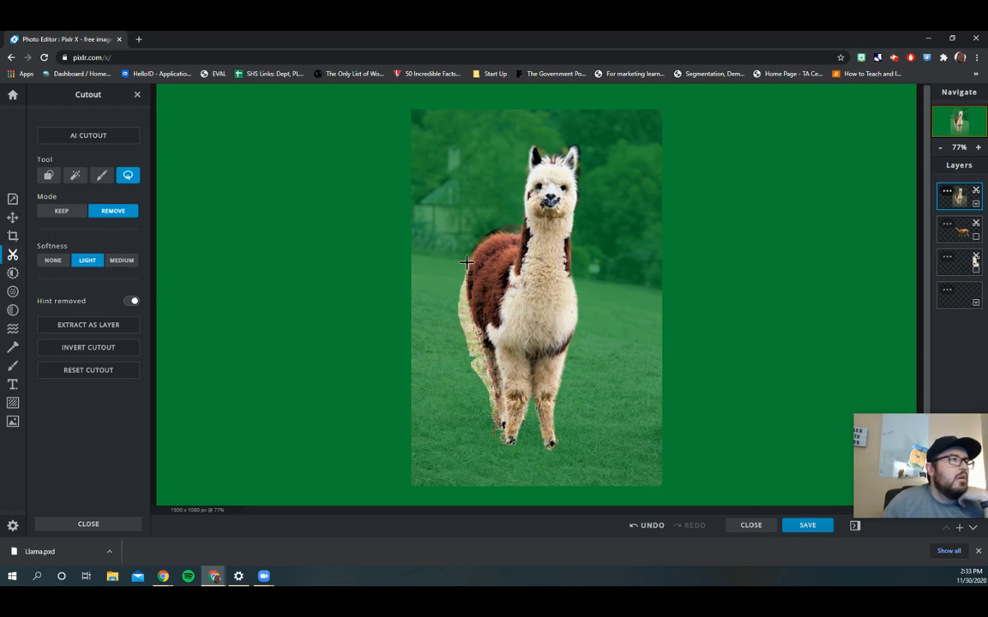
{"action": "left_click_drag", "start_coordinate": [493, 433], "coordinate": [485, 433]}
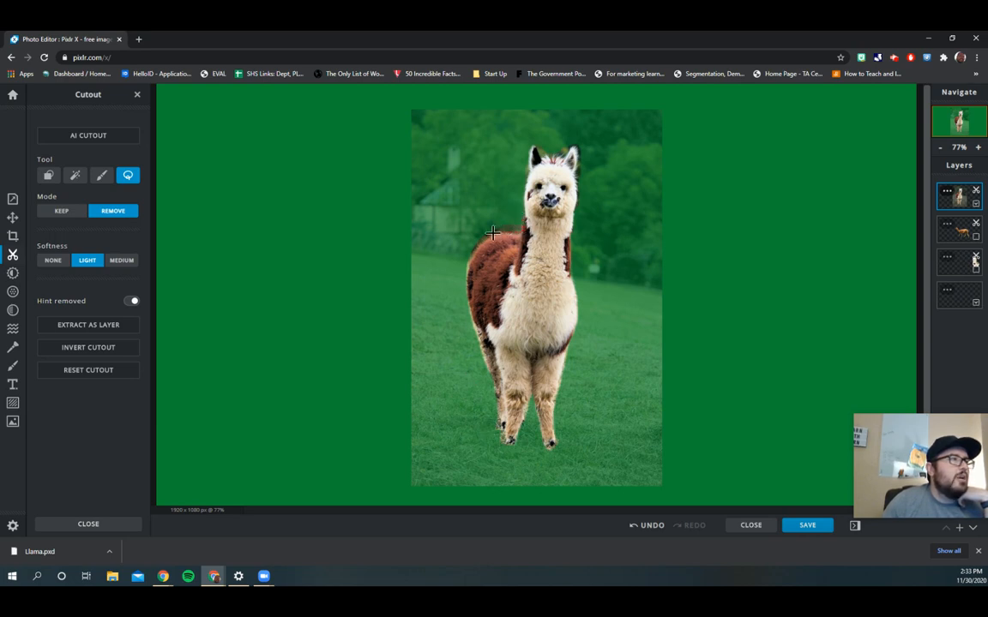
Step: Trim the remaining background fringe along the llama's back, flank and neck and around its ears with the lasso
{"action": "mouse_move", "coordinate": [454, 257]}
{"action": "left_mouse_down"}
{"action": "mouse_move", "coordinate": [468, 219]}
{"action": "mouse_move", "coordinate": [512, 216]}
{"action": "left_mouse_up"}
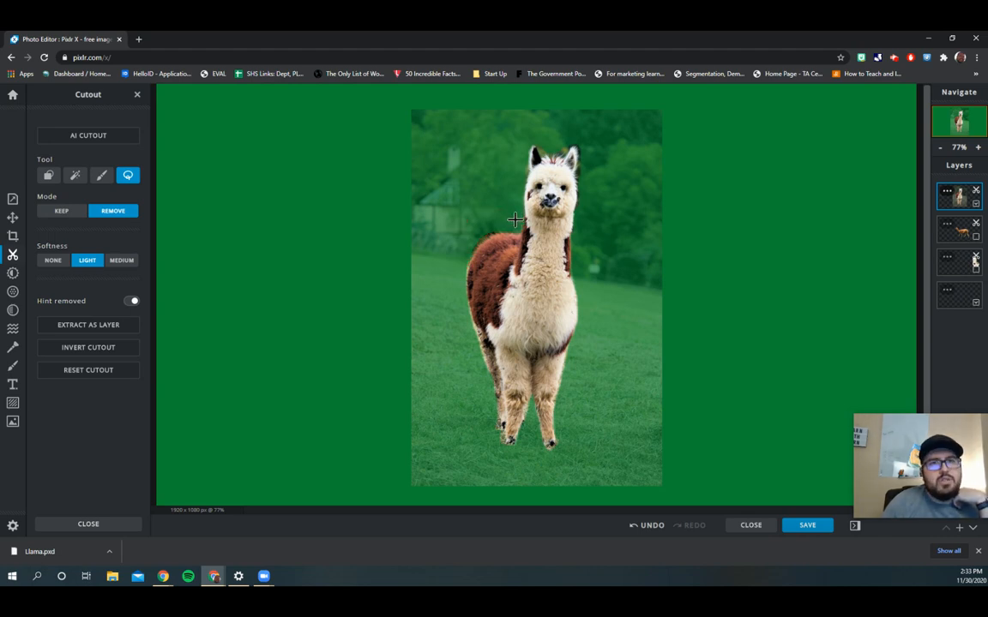
{"action": "left_click_drag", "start_coordinate": [602, 148], "coordinate": [521, 244]}
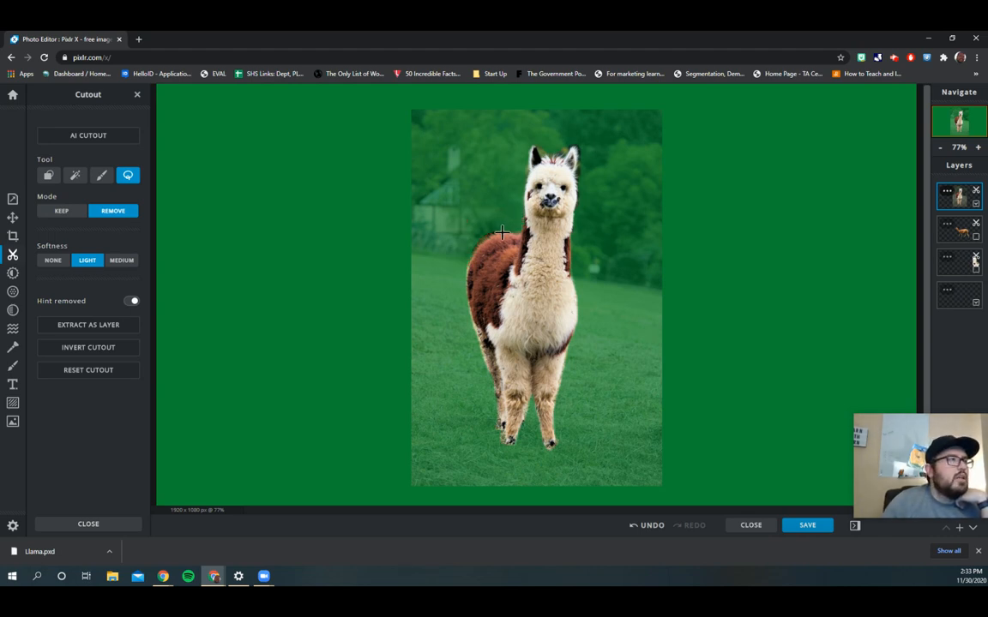
{"action": "mouse_move", "coordinate": [463, 267]}
{"action": "left_mouse_down"}
{"action": "mouse_move", "coordinate": [471, 238]}
{"action": "mouse_move", "coordinate": [497, 230]}
{"action": "mouse_move", "coordinate": [472, 253]}
{"action": "mouse_move", "coordinate": [470, 277]}
{"action": "mouse_move", "coordinate": [464, 265]}
{"action": "mouse_move", "coordinate": [479, 244]}
{"action": "mouse_move", "coordinate": [467, 301]}
{"action": "mouse_move", "coordinate": [490, 366]}
{"action": "left_mouse_up"}
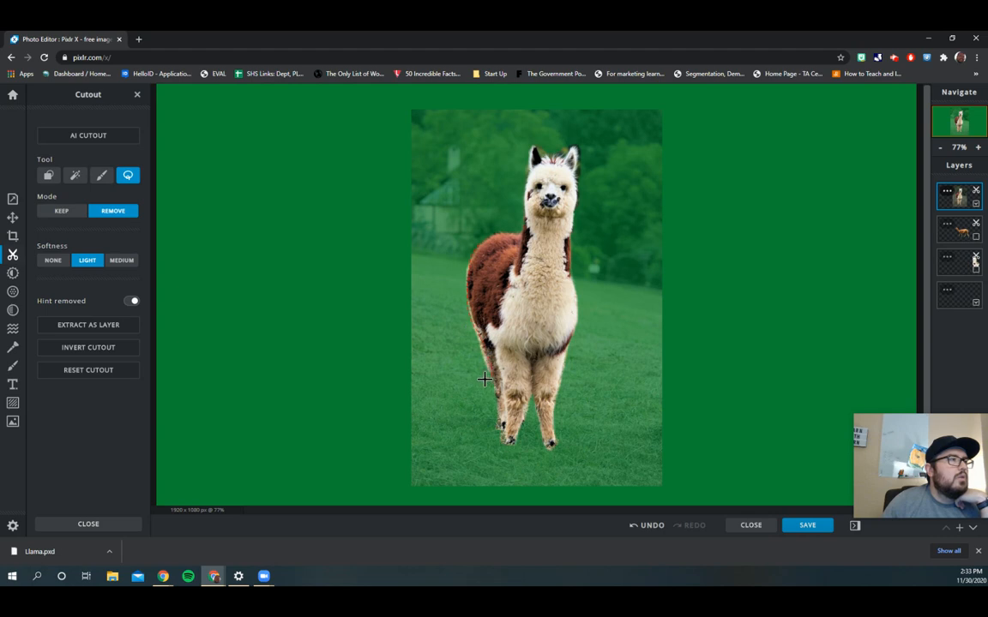
{"action": "mouse_move", "coordinate": [456, 302]}
{"action": "left_mouse_down"}
{"action": "mouse_move", "coordinate": [431, 212]}
{"action": "mouse_move", "coordinate": [478, 236]}
{"action": "left_mouse_up"}
{"action": "mouse_move", "coordinate": [484, 346]}
{"action": "left_mouse_down"}
{"action": "mouse_move", "coordinate": [469, 301]}
{"action": "mouse_move", "coordinate": [459, 306]}
{"action": "mouse_move", "coordinate": [547, 144]}
{"action": "mouse_move", "coordinate": [536, 144]}
{"action": "mouse_move", "coordinate": [546, 157]}
{"action": "mouse_move", "coordinate": [576, 148]}
{"action": "mouse_move", "coordinate": [593, 203]}
{"action": "left_mouse_up"}
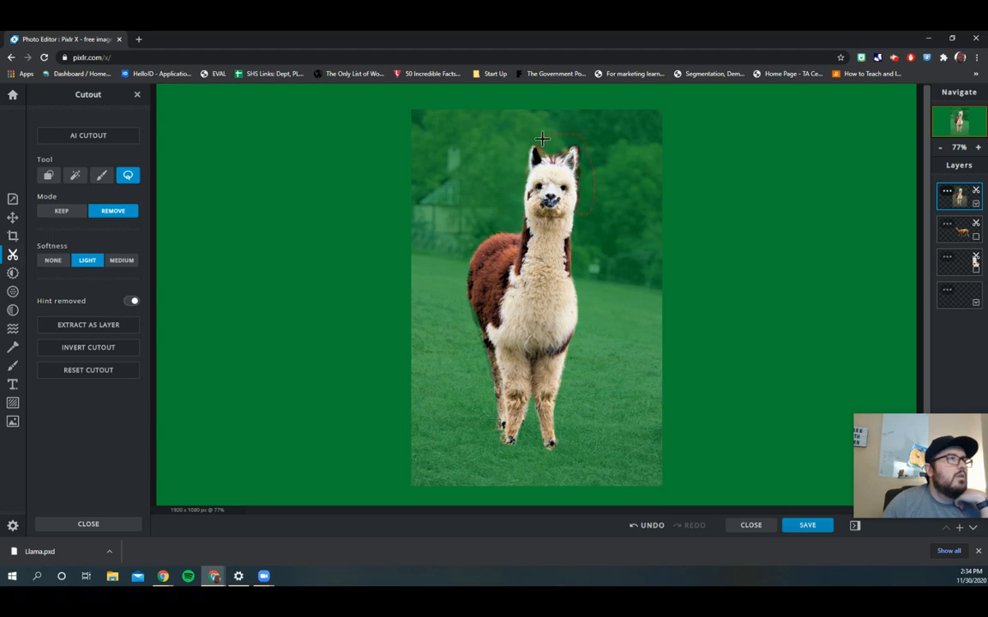
{"action": "left_click_drag", "start_coordinate": [536, 144], "coordinate": [556, 136]}
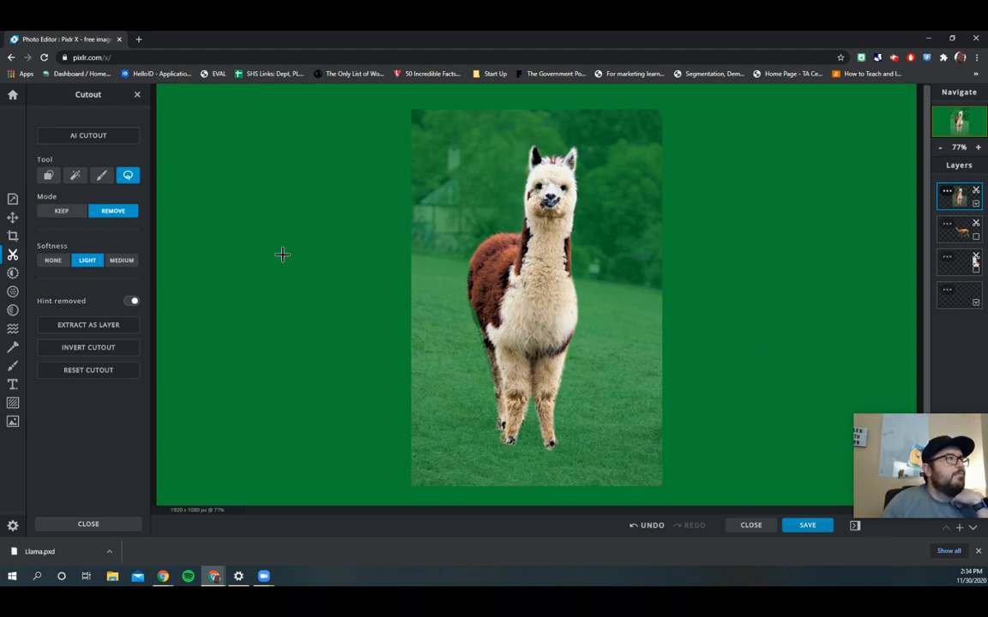
Step: Turn off the removed-area hint and show the brown llama and white llama layers again
{"action": "left_click", "coordinate": [132, 304]}
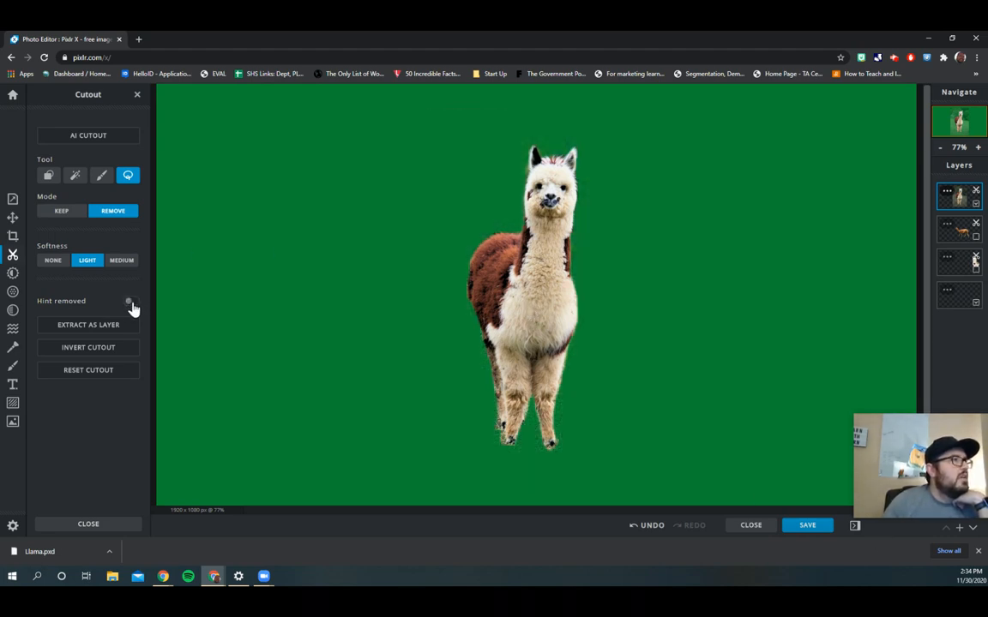
{"action": "left_click", "coordinate": [976, 236]}
{"action": "left_click", "coordinate": [977, 268]}
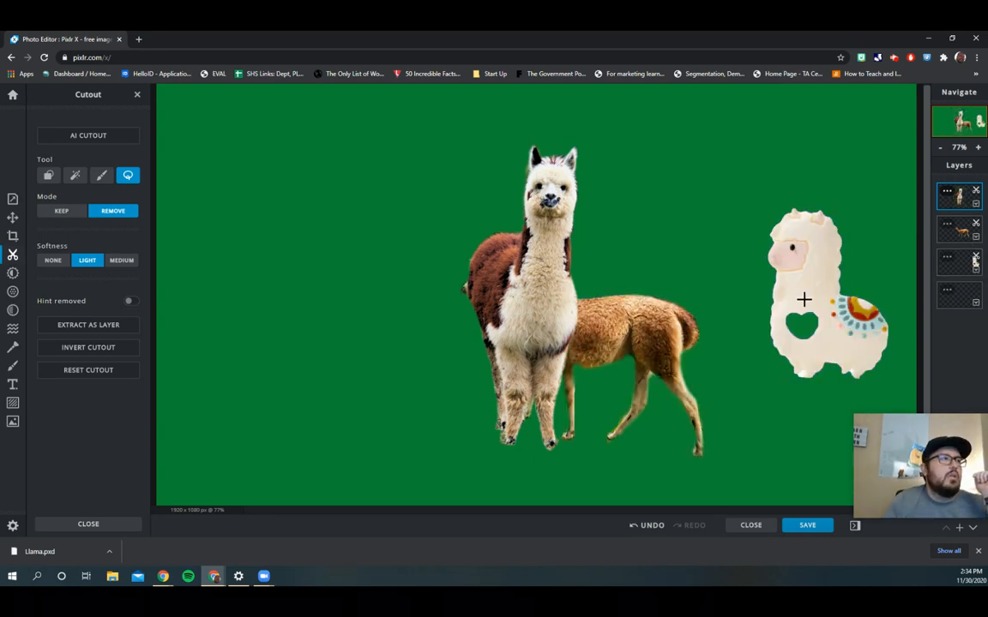
Step: Move the new llama to the canvas's left side and shift the walking brown llama slightly left to Left 165, Top 90
{"action": "left_click", "coordinate": [12, 218]}
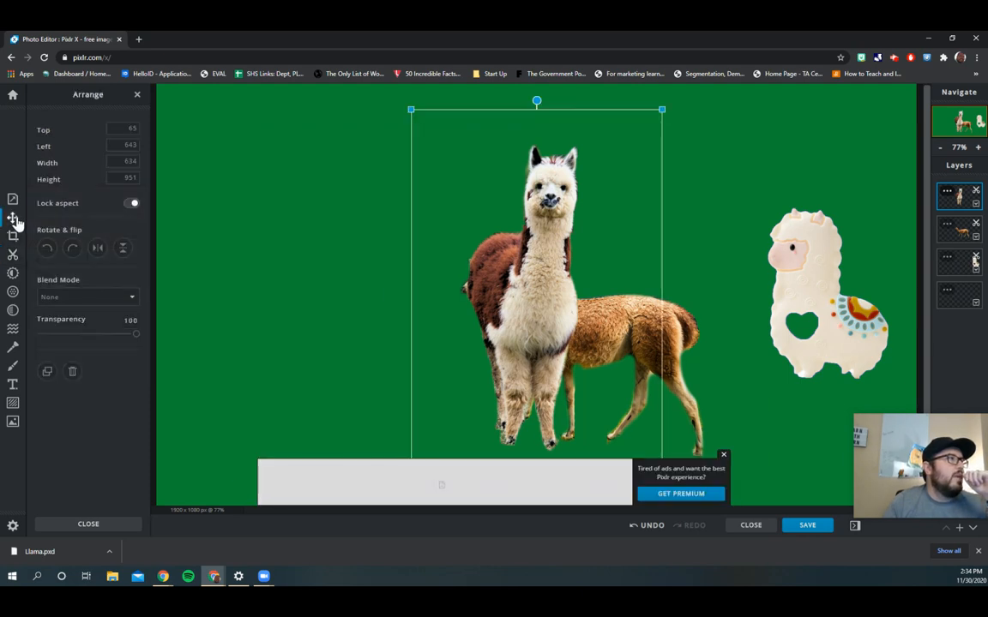
{"action": "left_click_drag", "start_coordinate": [581, 254], "coordinate": [350, 260]}
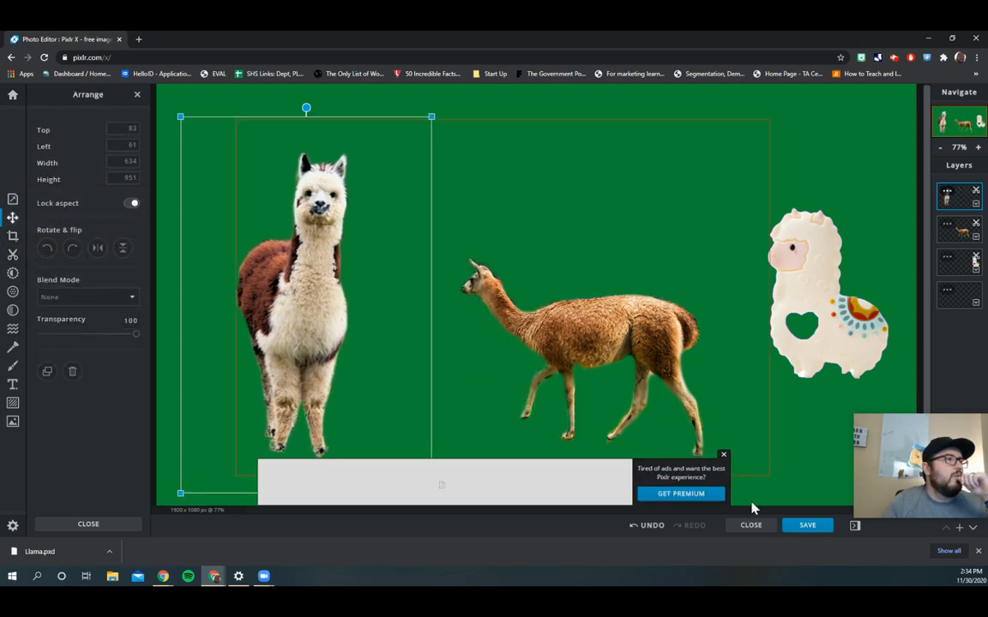
{"action": "left_click", "coordinate": [723, 456]}
{"action": "left_click_drag", "start_coordinate": [629, 354], "coordinate": [584, 349]}
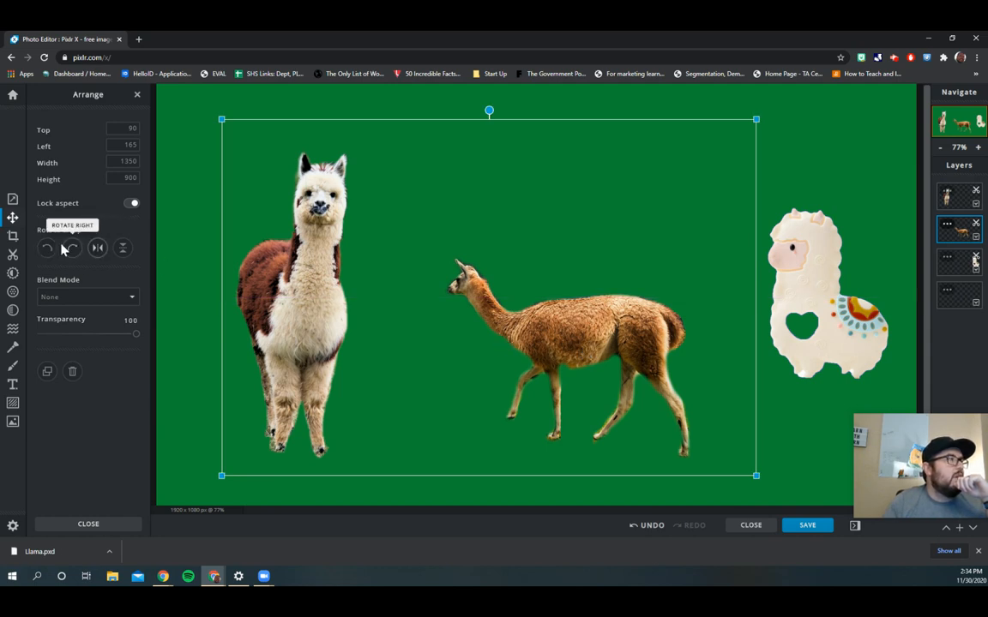
Step: Try flipping the walking brown llama horizontally and vertically, returning it to its original orientation
{"action": "left_click", "coordinate": [97, 248]}
{"action": "left_click", "coordinate": [96, 248]}
{"action": "left_click", "coordinate": [97, 249]}
{"action": "left_click", "coordinate": [96, 248]}
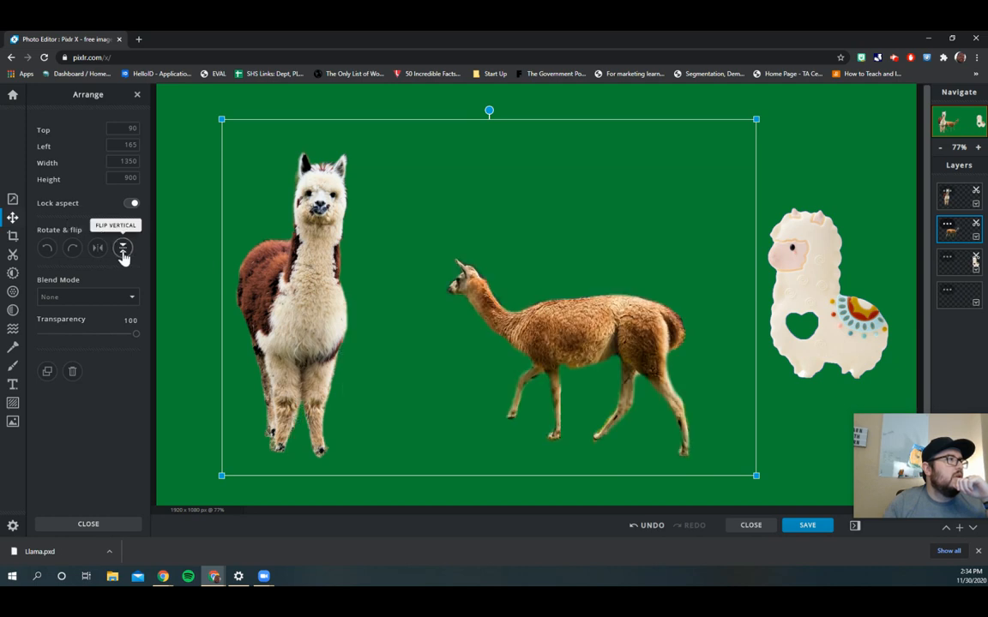
{"action": "left_click", "coordinate": [123, 250]}
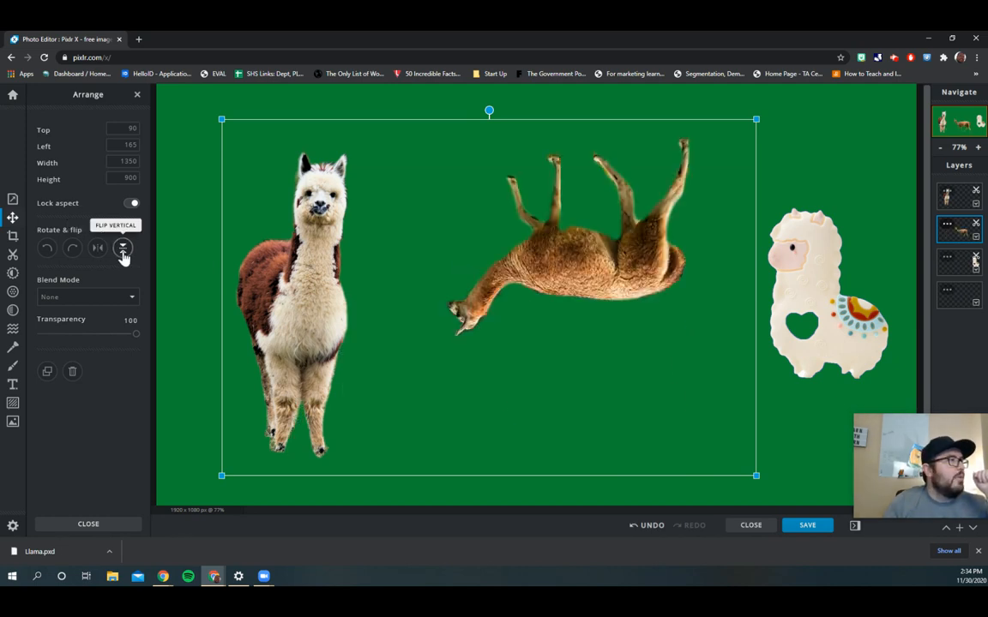
{"action": "left_click", "coordinate": [123, 251]}
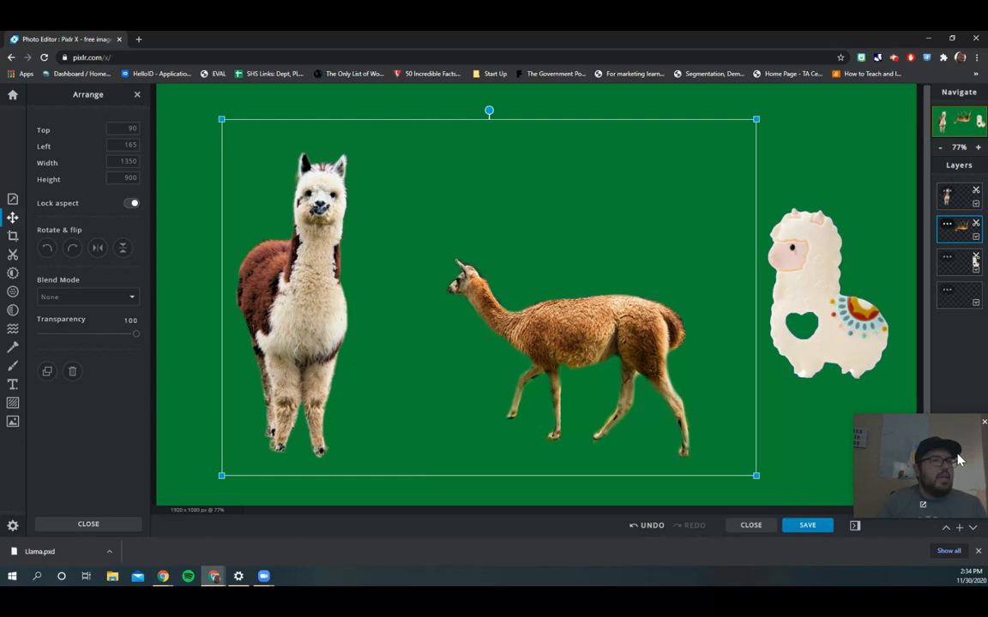
Step: Add the hill image from the Downloads folder as a new image layer
{"action": "left_click", "coordinate": [959, 529]}
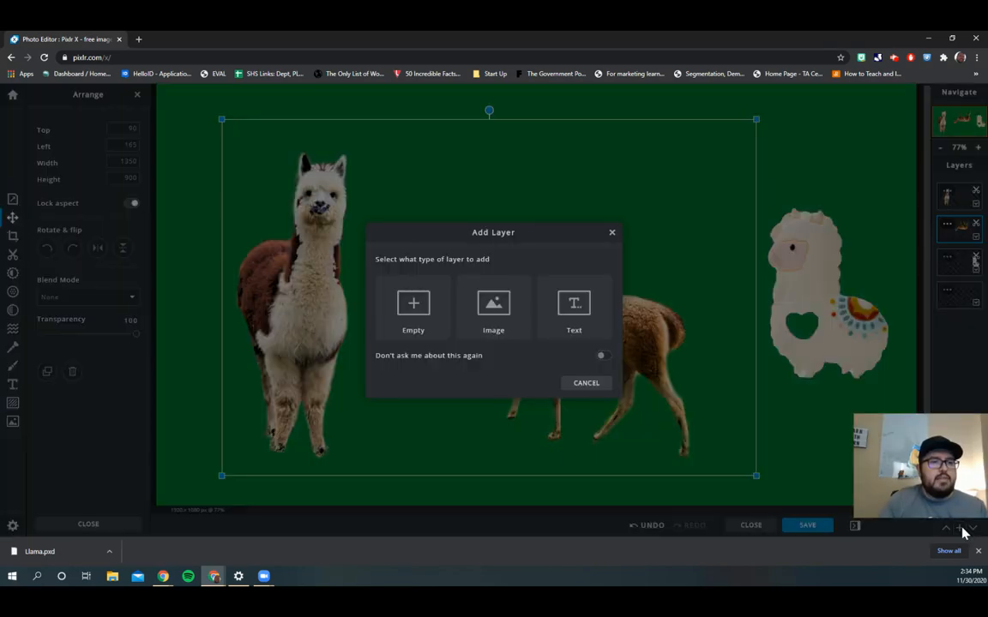
{"action": "left_click", "coordinate": [469, 319]}
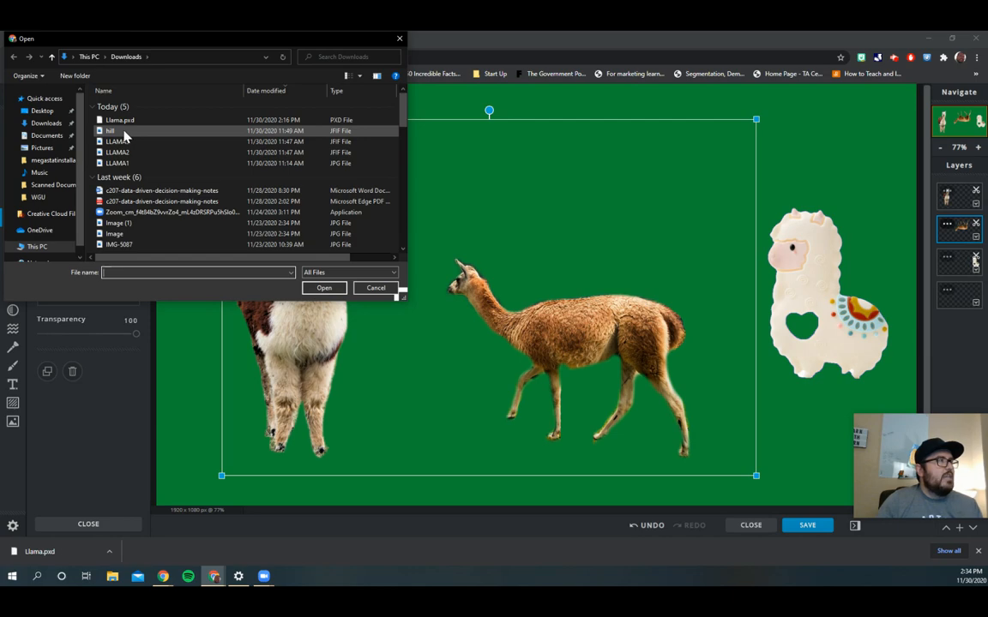
{"action": "double_click", "coordinate": [125, 132]}
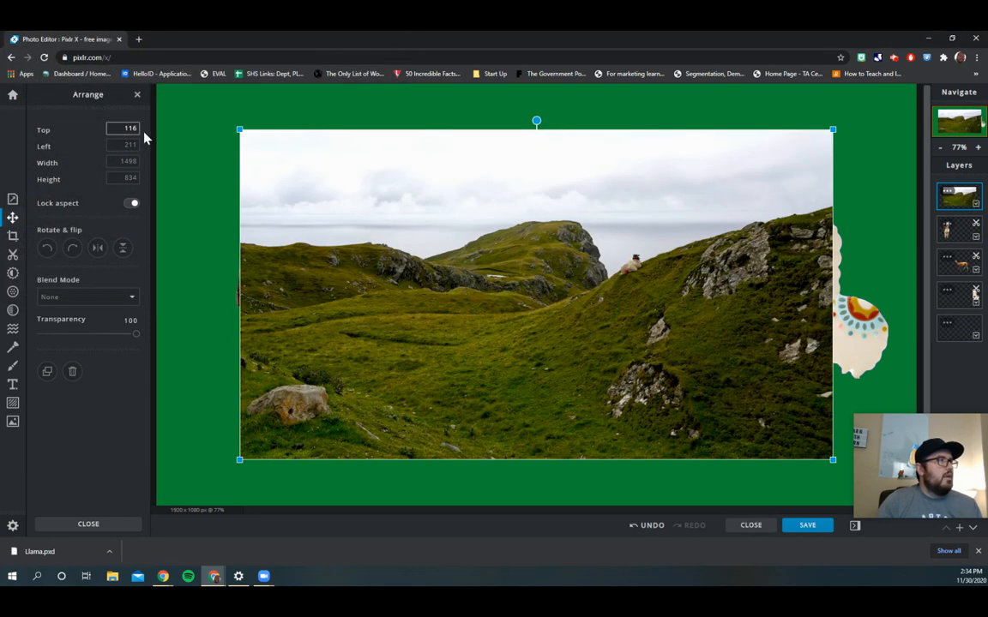
Step: Enlarge the hill image to about 1974 × 1099 at Top -10, Left -16 so it covers the whole canvas
{"action": "scroll", "coordinate": [287, 206], "scroll_direction": "down", "scroll_amount": 2}
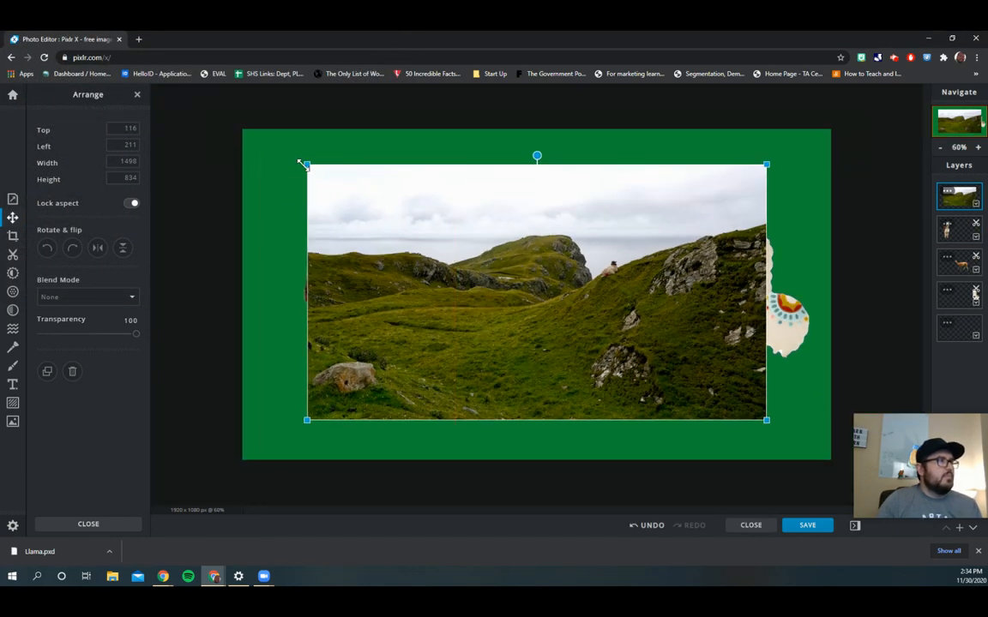
{"action": "left_click_drag", "start_coordinate": [306, 163], "coordinate": [236, 127]}
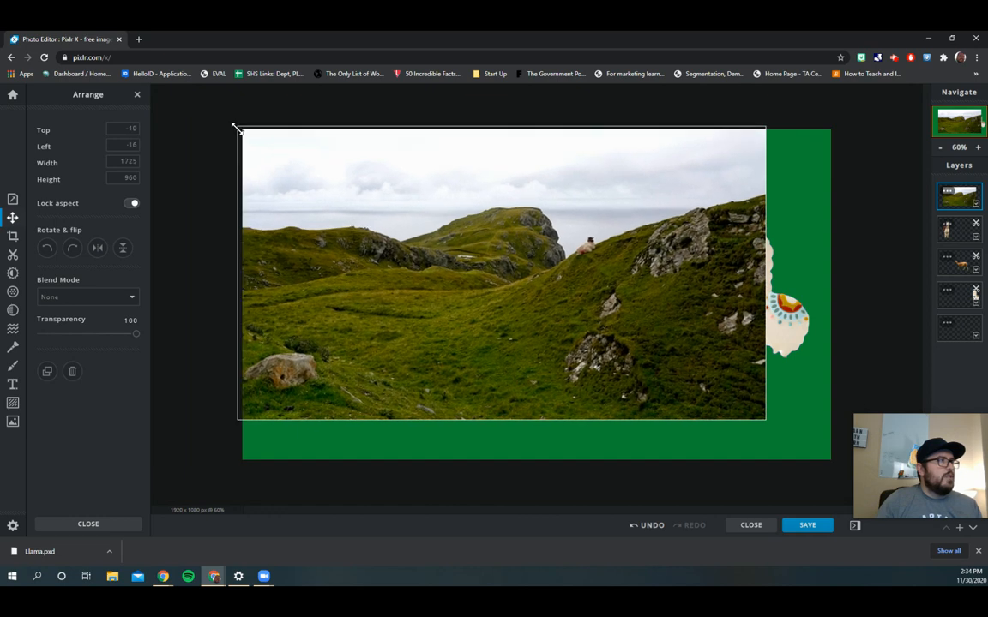
{"action": "left_click_drag", "start_coordinate": [765, 420], "coordinate": [852, 476]}
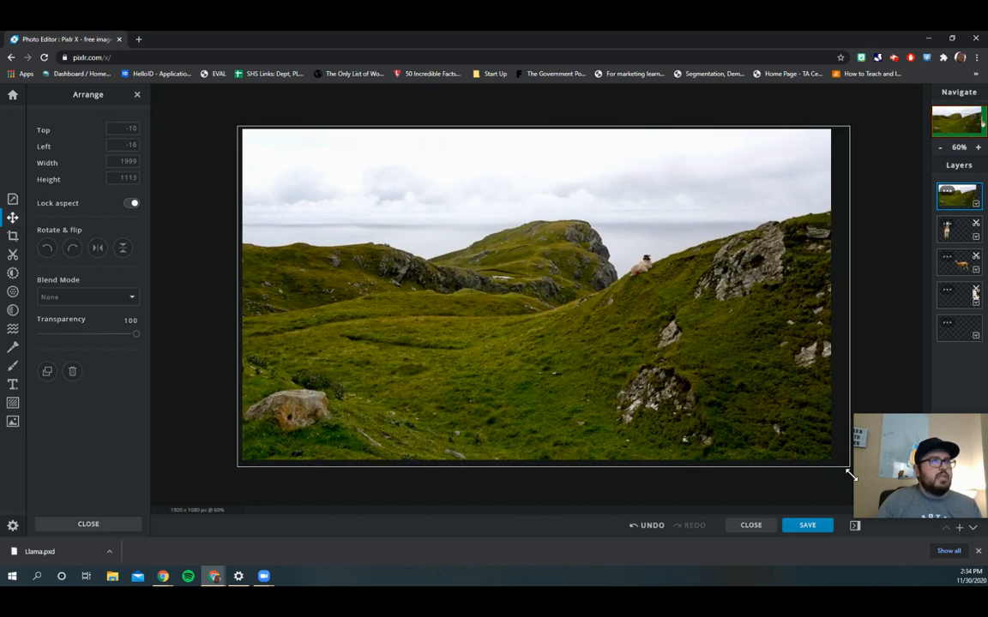
{"action": "mouse_move", "coordinate": [850, 467]}
{"action": "left_mouse_down"}
{"action": "mouse_move", "coordinate": [829, 454]}
{"action": "mouse_move", "coordinate": [842, 463]}
{"action": "left_mouse_up"}
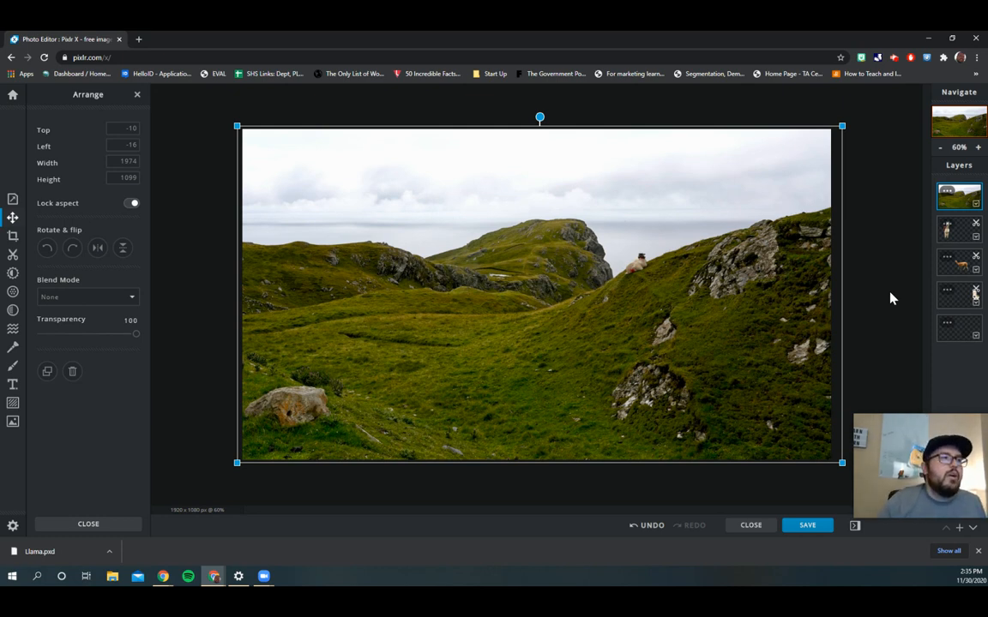
{"action": "mouse_move", "coordinate": [924, 445]}
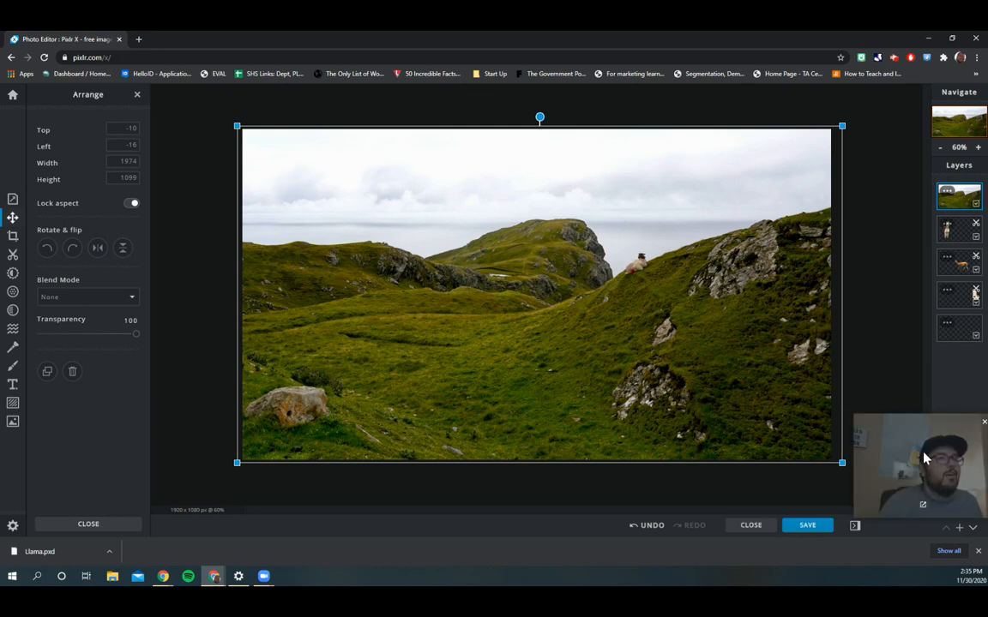
{"action": "left_click_drag", "start_coordinate": [924, 444], "coordinate": [917, 430]}
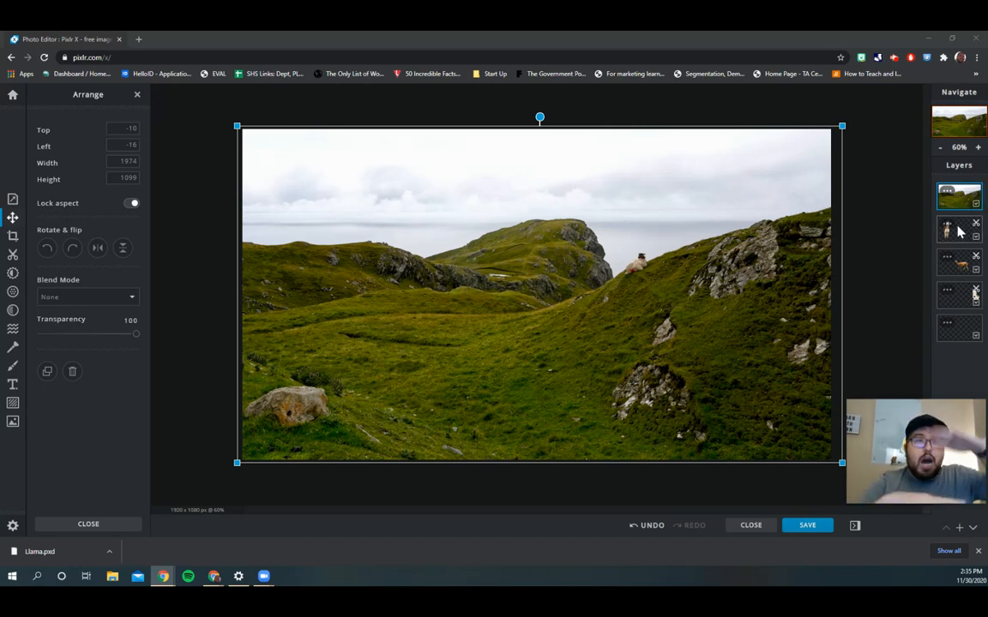
Step: Put the hill layer at the bottom of the layer stack, behind all three llamas
{"action": "left_click_drag", "start_coordinate": [959, 229], "coordinate": [961, 341]}
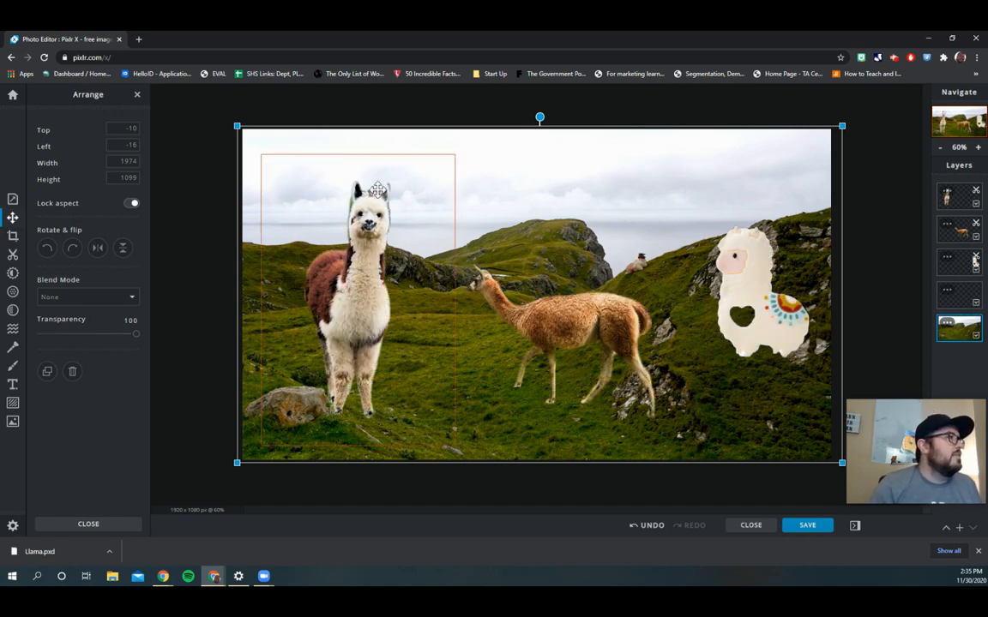
{"action": "scroll", "coordinate": [380, 209], "scroll_direction": "up", "scroll_amount": 2}
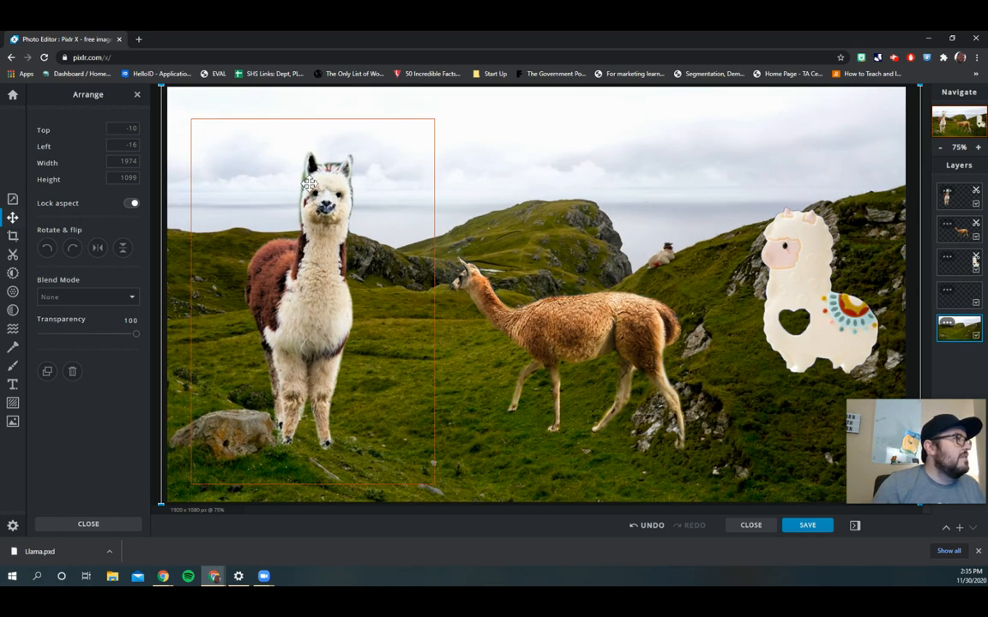
{"action": "scroll", "coordinate": [288, 168], "scroll_direction": "down", "scroll_amount": 1}
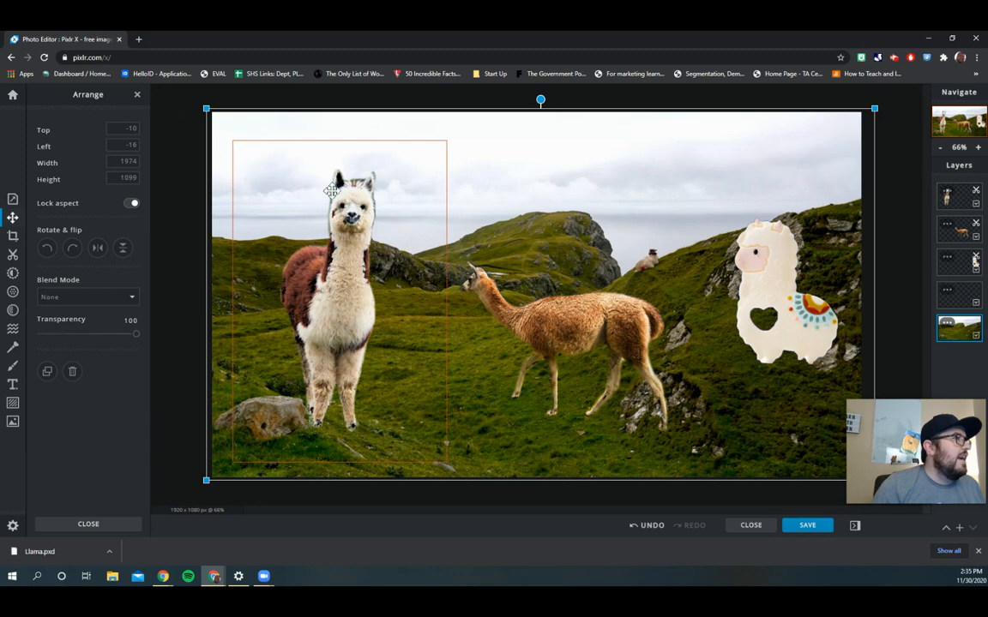
Step: Set up the cutout brush in Remove mode with 38% softness and undo a trial stroke on the hill layer
{"action": "left_click", "coordinate": [12, 257]}
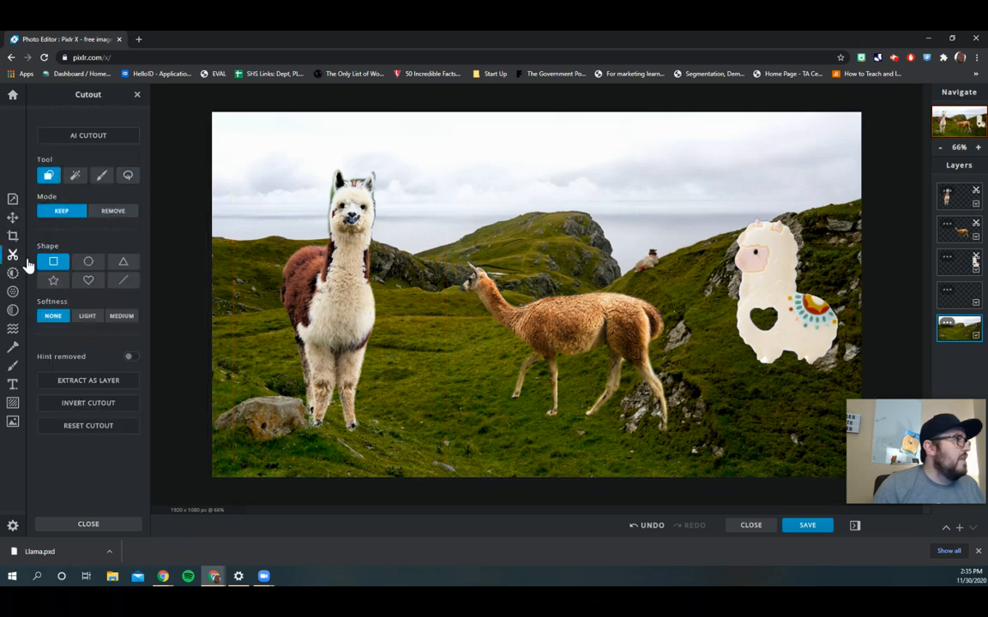
{"action": "left_click", "coordinate": [102, 180]}
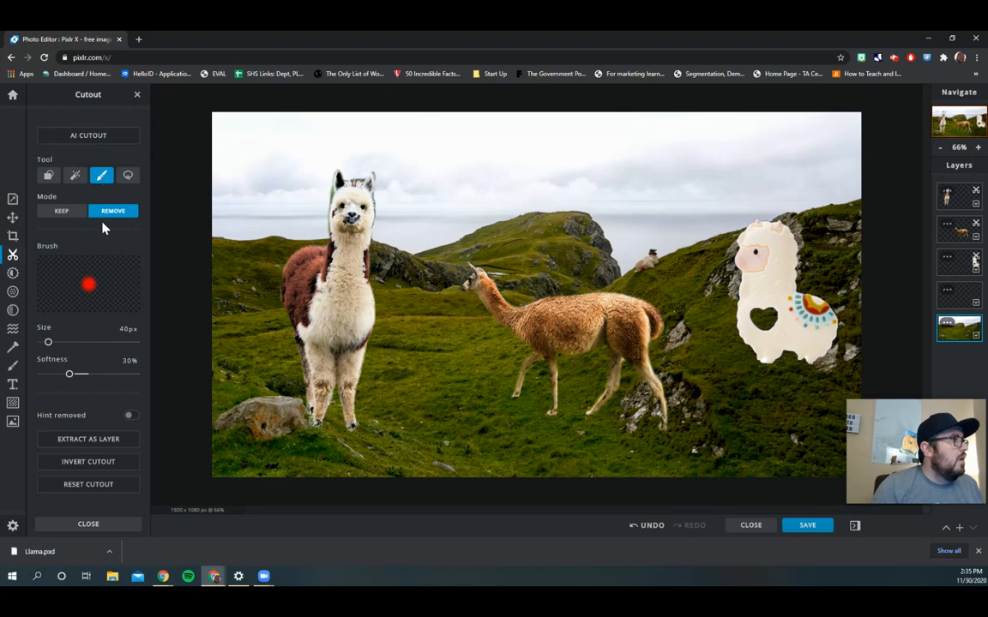
{"action": "left_click_drag", "start_coordinate": [71, 379], "coordinate": [77, 378]}
{"action": "mouse_move", "coordinate": [350, 177]}
{"action": "left_mouse_down"}
{"action": "mouse_move", "coordinate": [365, 184]}
{"action": "mouse_move", "coordinate": [320, 163]}
{"action": "left_mouse_up"}
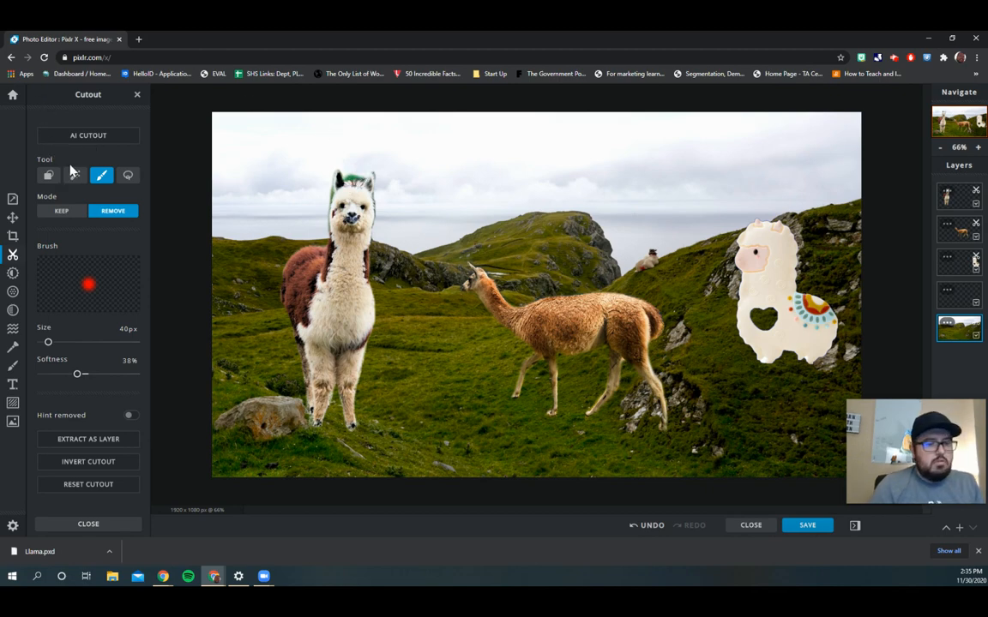
{"action": "key", "text": "ctrl+z"}
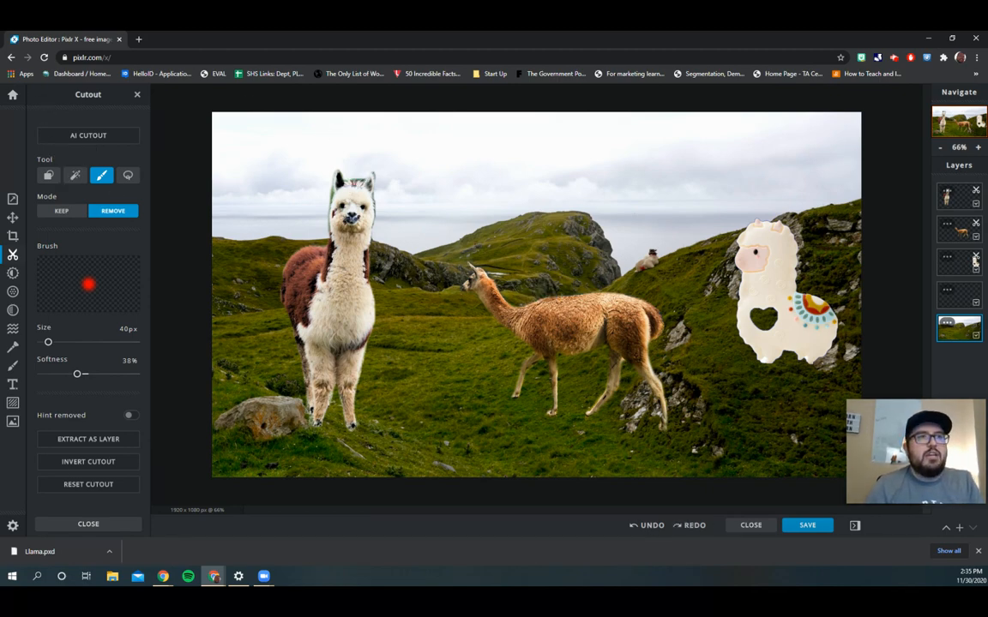
Step: On the standing llama's layer, brush away the leftover fringe between its ears and along both sides of its head
{"action": "left_click", "coordinate": [954, 196]}
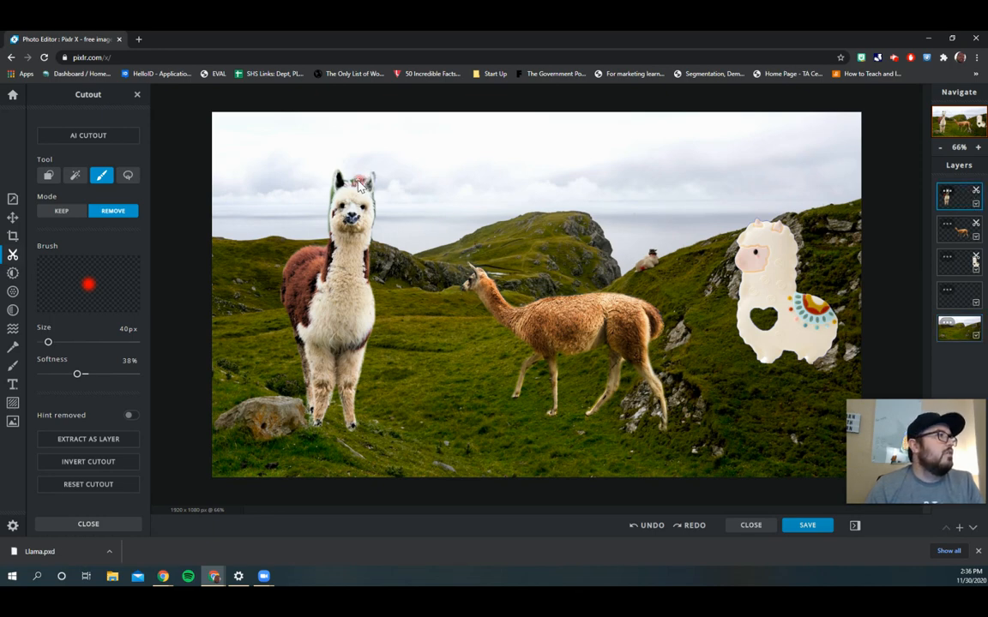
{"action": "left_click_drag", "start_coordinate": [351, 184], "coordinate": [335, 178]}
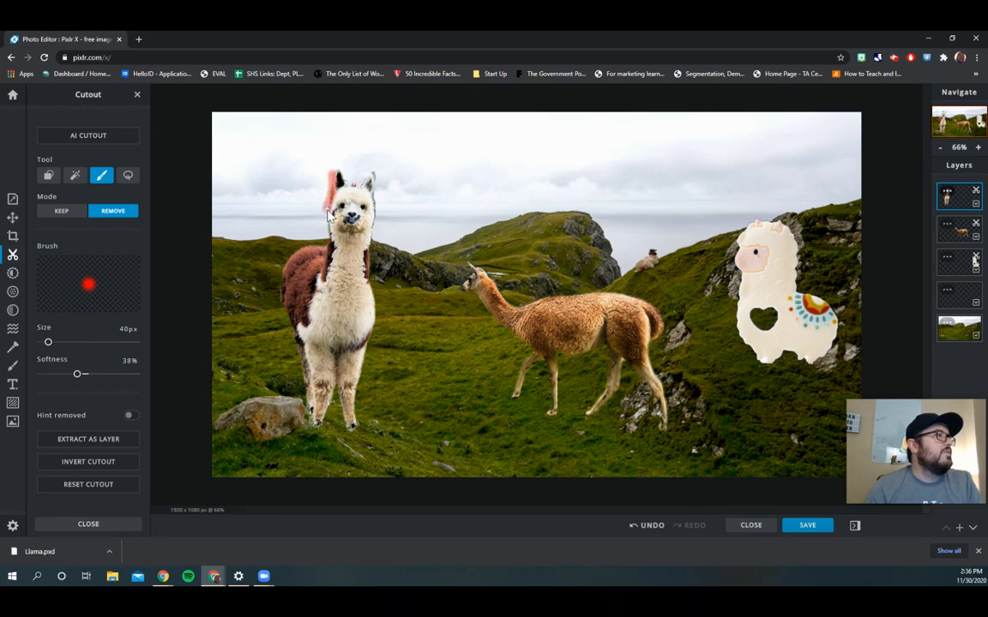
{"action": "left_click_drag", "start_coordinate": [328, 238], "coordinate": [330, 235]}
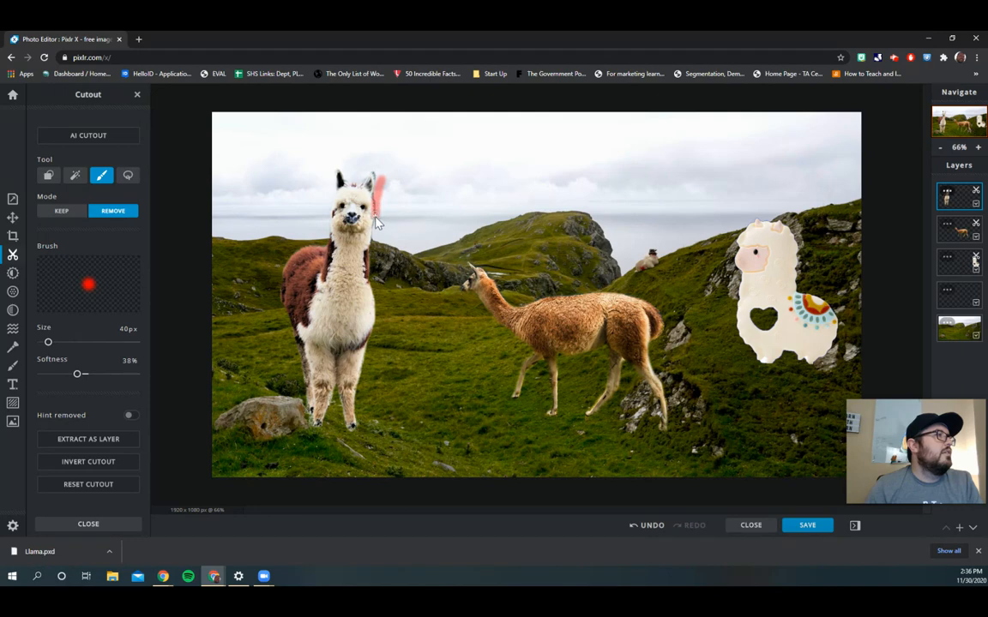
{"action": "key", "text": "ctrl+z"}
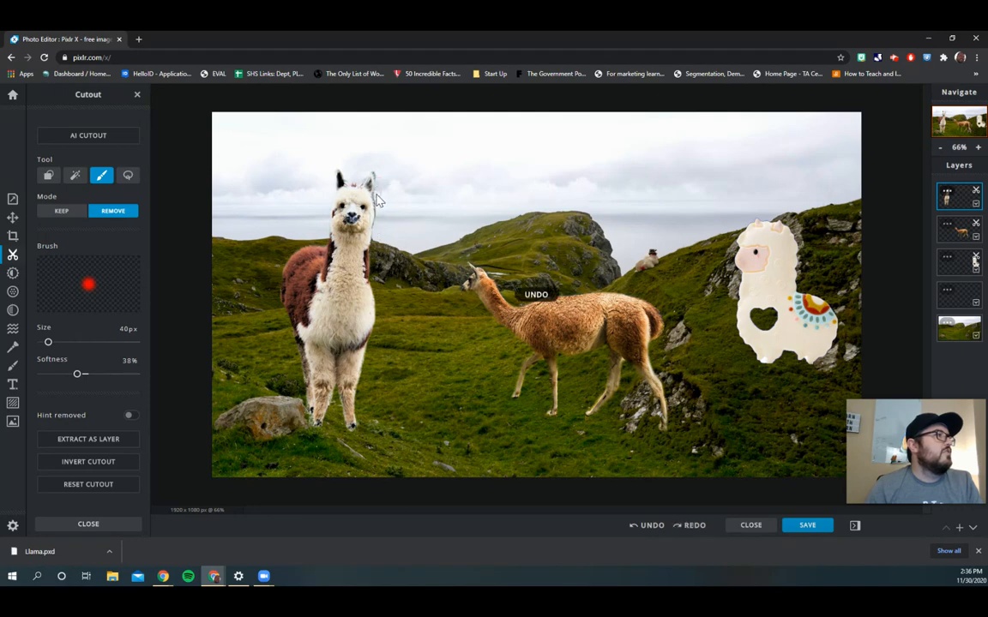
{"action": "left_click_drag", "start_coordinate": [378, 232], "coordinate": [380, 223]}
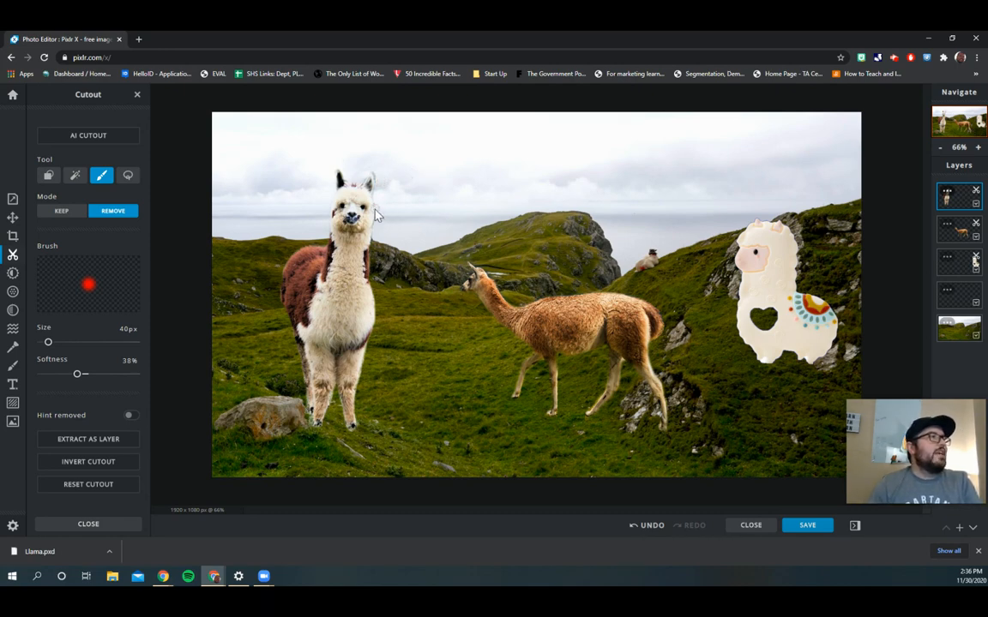
Step: Erase the remaining fringe around the standing llama's two ears at close range with the cutout brush
{"action": "scroll", "coordinate": [369, 225], "scroll_direction": "up", "scroll_amount": 2}
{"action": "scroll", "coordinate": [359, 227], "scroll_direction": "up", "scroll_amount": 5}
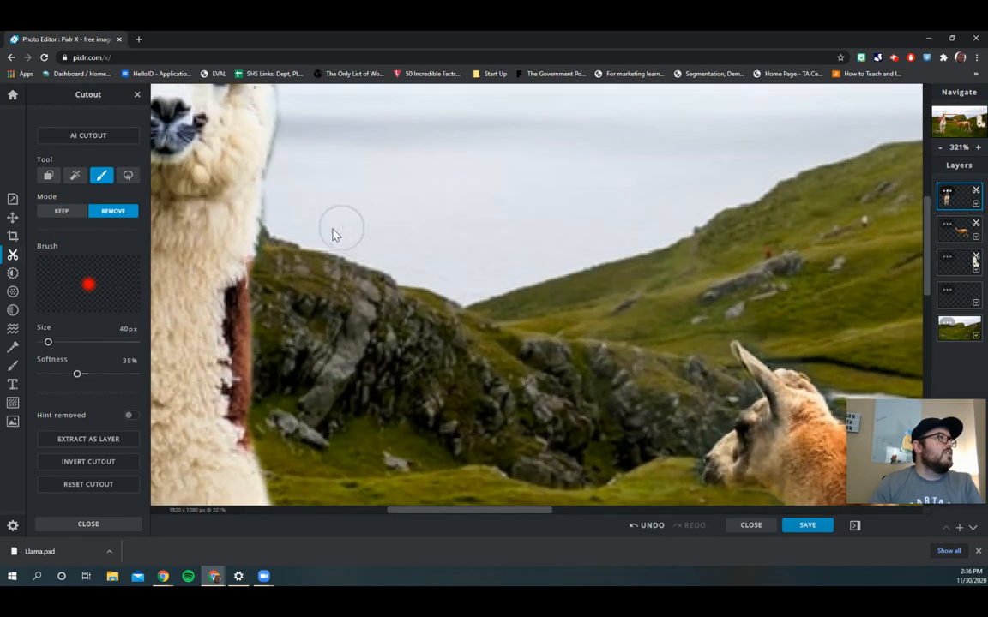
{"action": "left_click_drag", "start_coordinate": [452, 514], "coordinate": [382, 513]}
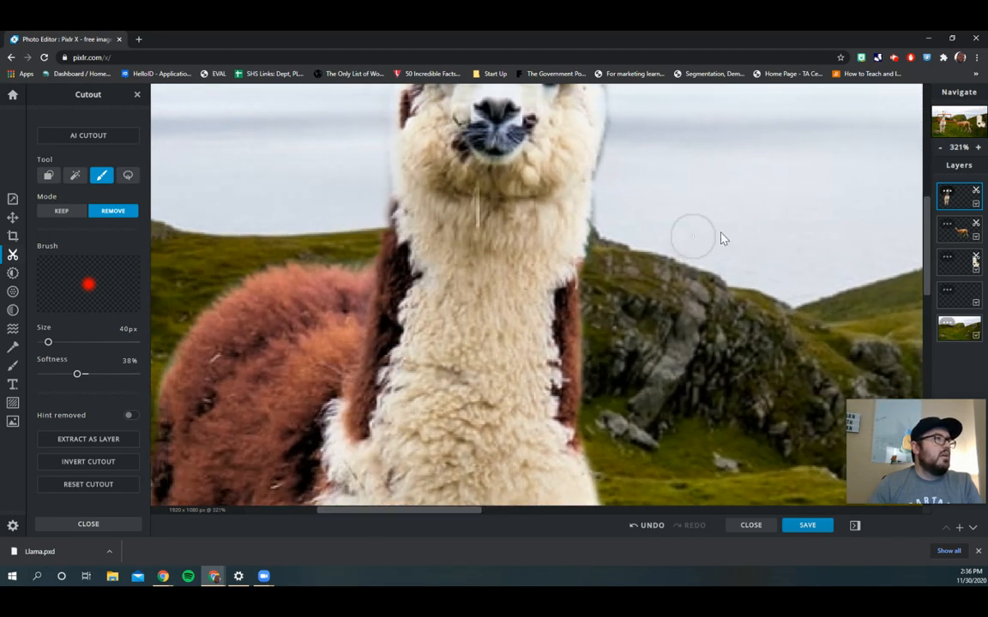
{"action": "left_click_drag", "start_coordinate": [927, 265], "coordinate": [927, 196]}
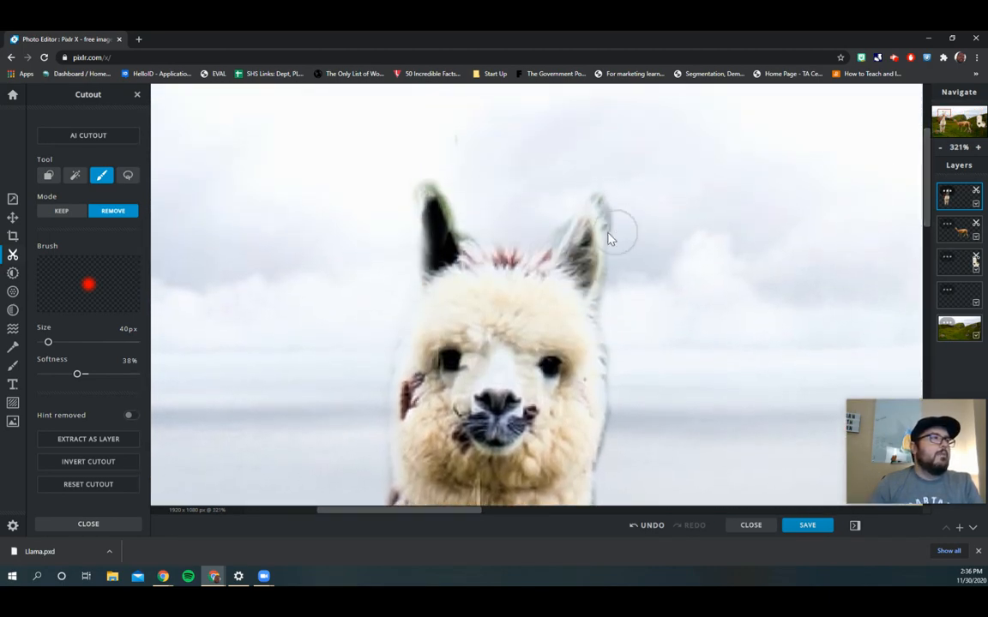
{"action": "left_click_drag", "start_coordinate": [622, 197], "coordinate": [628, 213]}
{"action": "left_click_drag", "start_coordinate": [446, 177], "coordinate": [459, 222]}
{"action": "scroll", "coordinate": [699, 252], "scroll_direction": "down", "scroll_amount": 5}
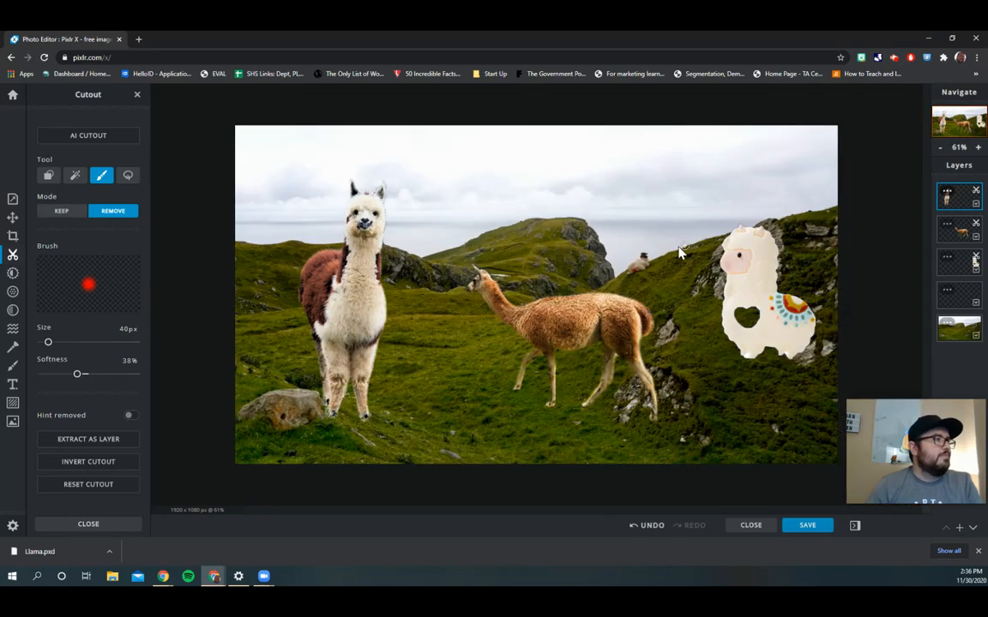
Step: Scale the standing llama down and place it farther back on the grass, just above the rock
{"action": "left_click", "coordinate": [13, 217]}
{"action": "left_click_drag", "start_coordinate": [408, 244], "coordinate": [389, 265]}
{"action": "left_click_drag", "start_coordinate": [434, 175], "coordinate": [386, 247]}
{"action": "left_click_drag", "start_coordinate": [300, 325], "coordinate": [329, 255]}
Step: Move the walking brown llama down to Top 201, Left 108 and rotate it slightly clockwise
{"action": "left_click_drag", "start_coordinate": [548, 329], "coordinate": [532, 363]}
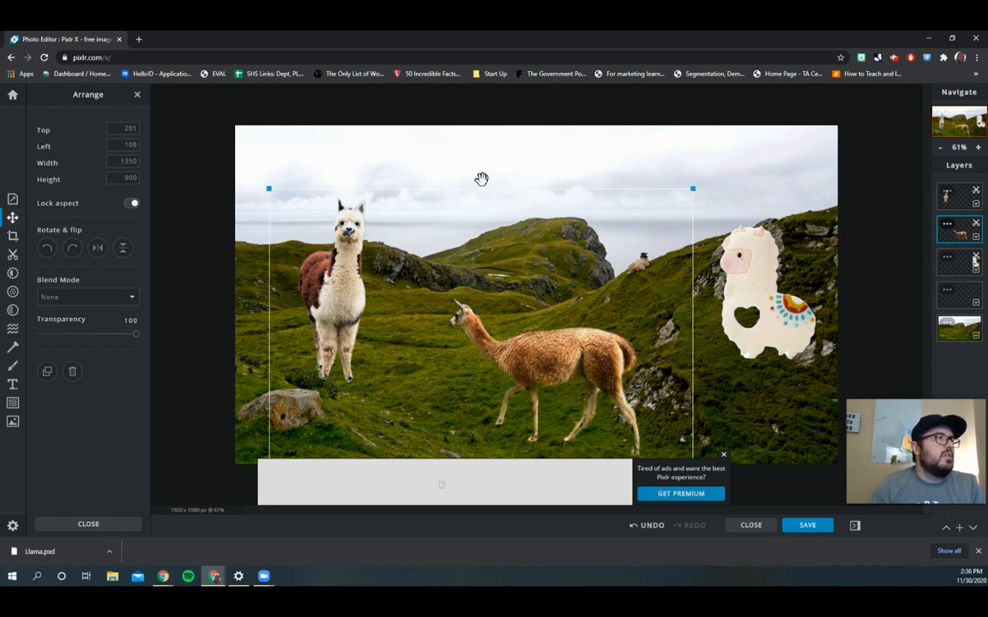
{"action": "left_click_drag", "start_coordinate": [482, 181], "coordinate": [505, 183]}
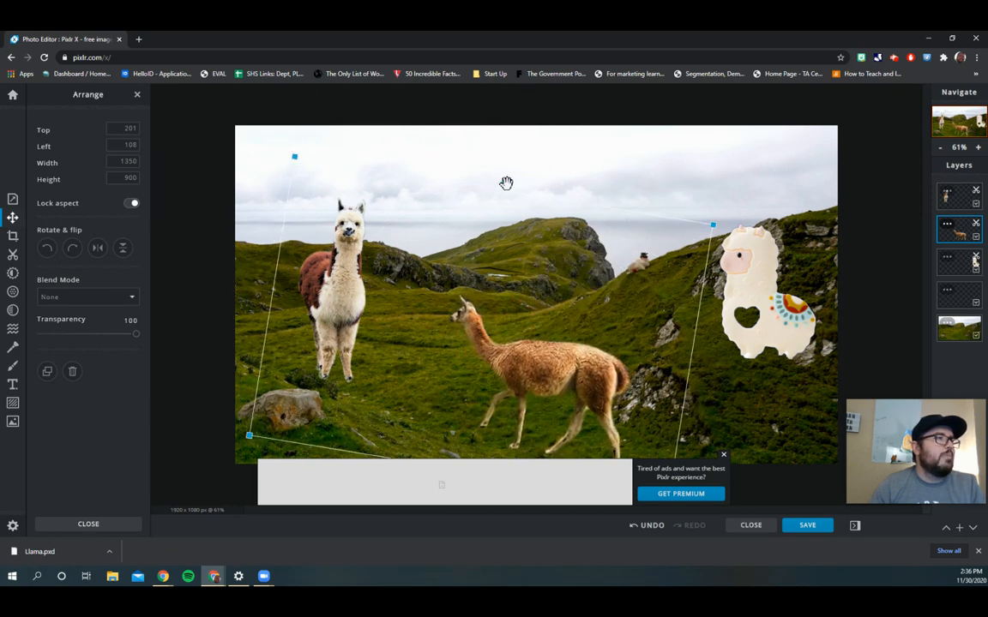
Step: Shrink the white toy llama to about 51 × 79 and stand it on the peak of the distant hill
{"action": "left_click_drag", "start_coordinate": [769, 288], "coordinate": [561, 186]}
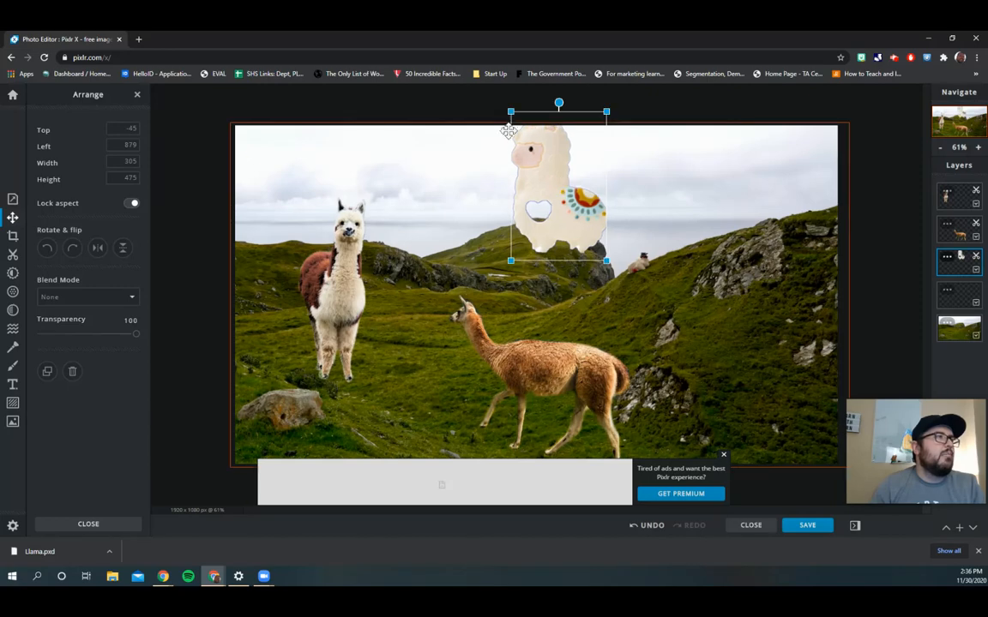
{"action": "left_click_drag", "start_coordinate": [512, 113], "coordinate": [650, 324]}
{"action": "left_click_drag", "start_coordinate": [591, 225], "coordinate": [562, 198]}
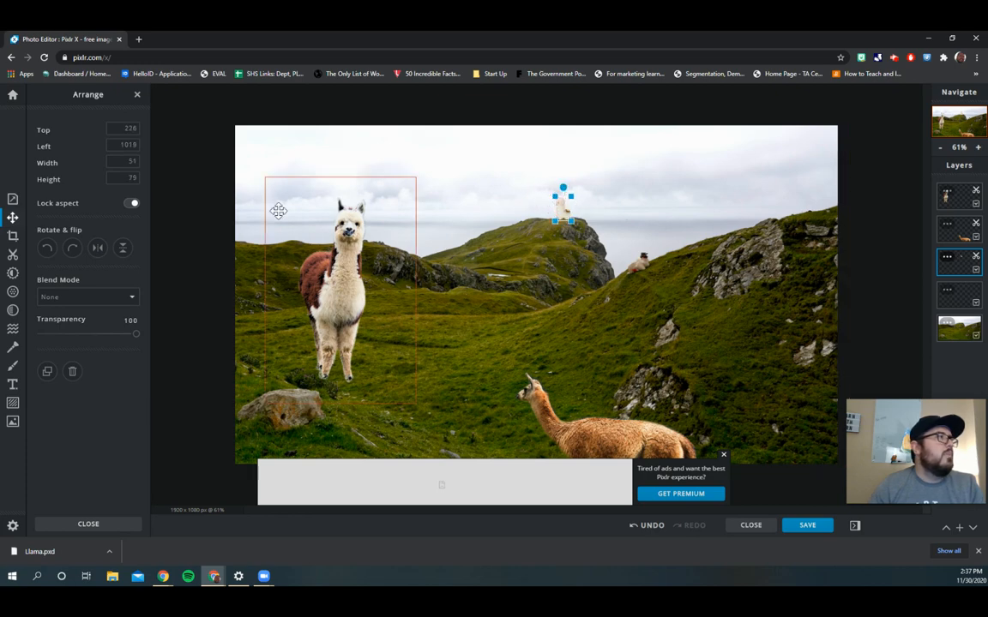
{"action": "left_click_drag", "start_coordinate": [561, 212], "coordinate": [571, 212]}
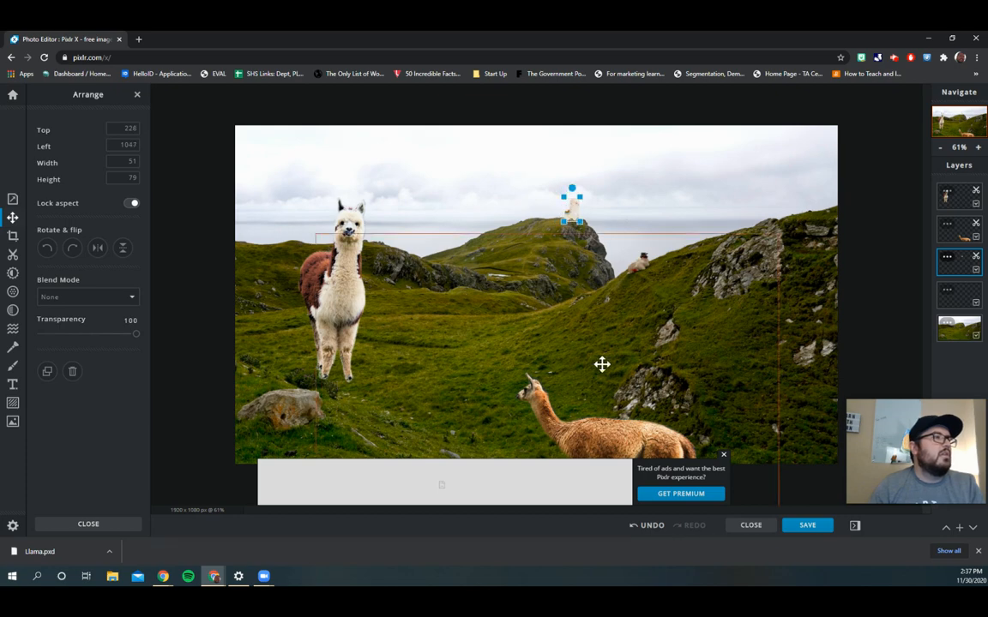
Step: Move the walking brown llama up and left to Top 68, Left 151, and nudge the standing llama slightly up and left
{"action": "left_click_drag", "start_coordinate": [584, 419], "coordinate": [552, 335]}
{"action": "left_click_drag", "start_coordinate": [349, 280], "coordinate": [344, 268]}
{"action": "left_click", "coordinate": [489, 302]}
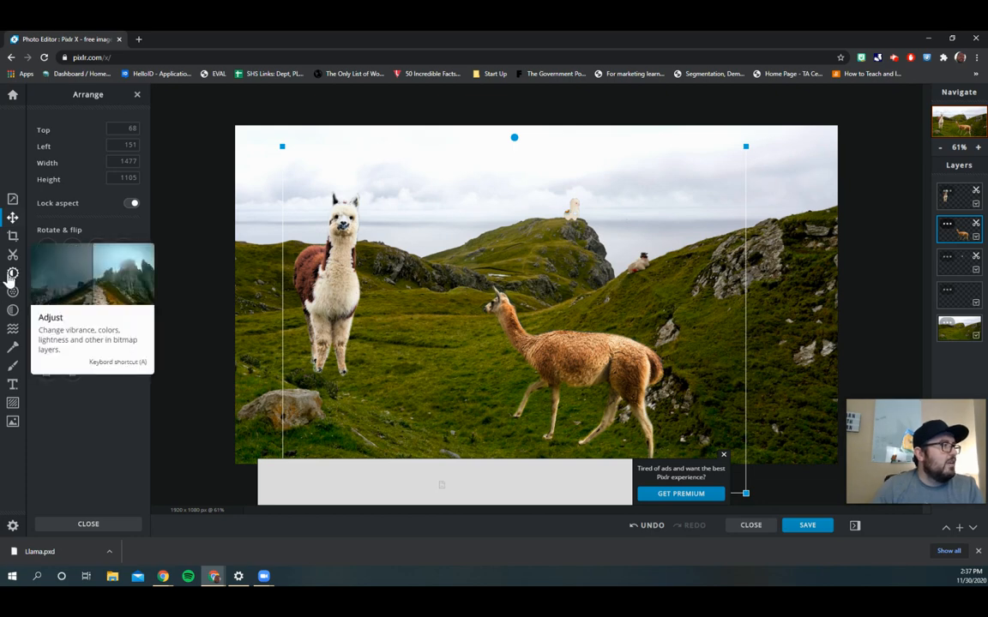
Step: Recolour the walking brown llama layer to a muted pink with Hue -75, Saturation -38 and Vibrance -18, and dismiss the ad
{"action": "left_click", "coordinate": [10, 275]}
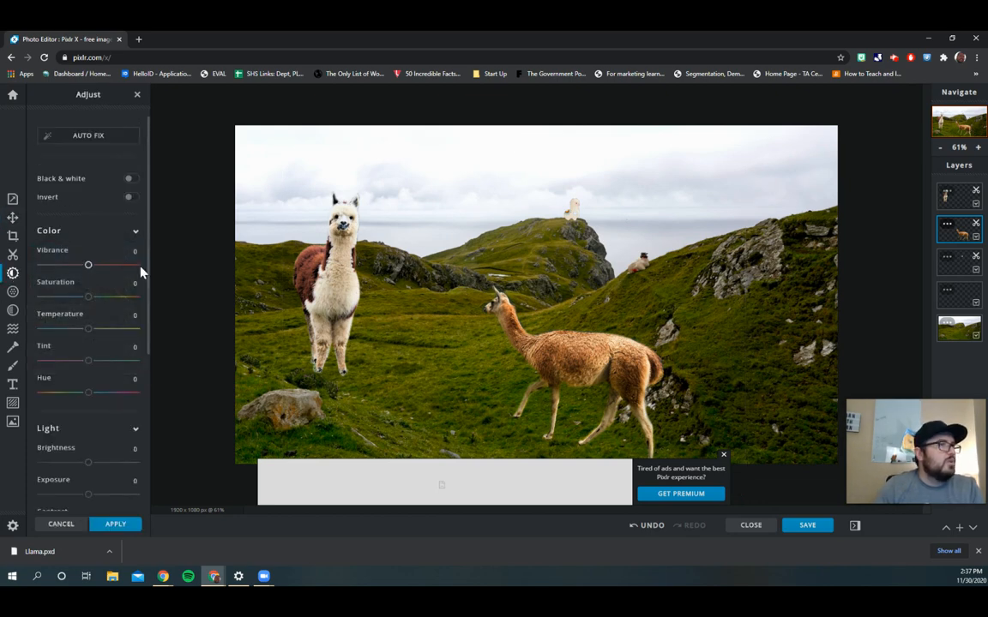
{"action": "left_click", "coordinate": [950, 257]}
{"action": "left_click", "coordinate": [948, 196]}
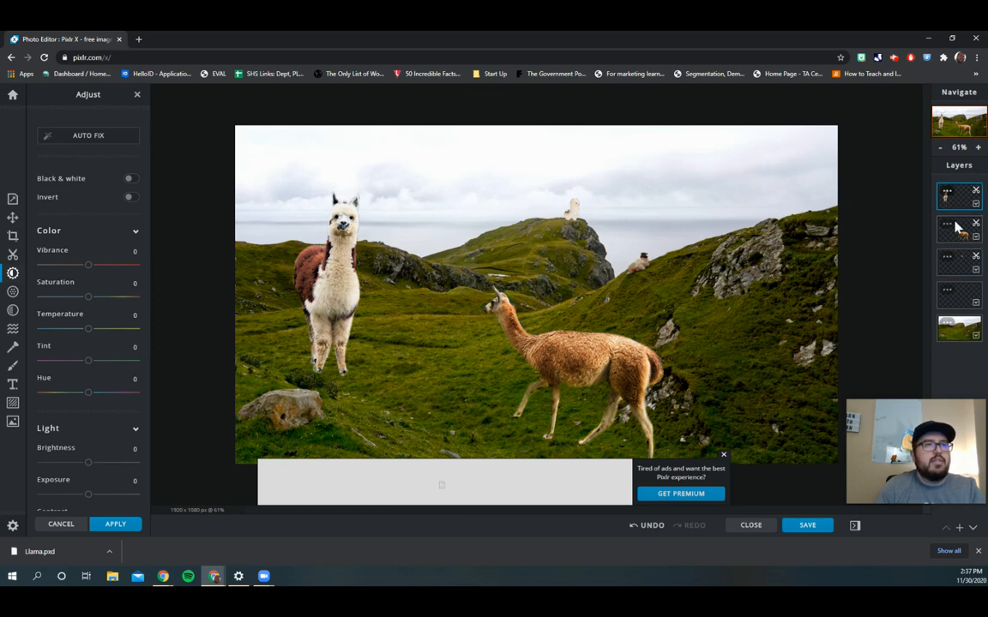
{"action": "left_click", "coordinate": [950, 227]}
{"action": "left_click", "coordinate": [957, 232]}
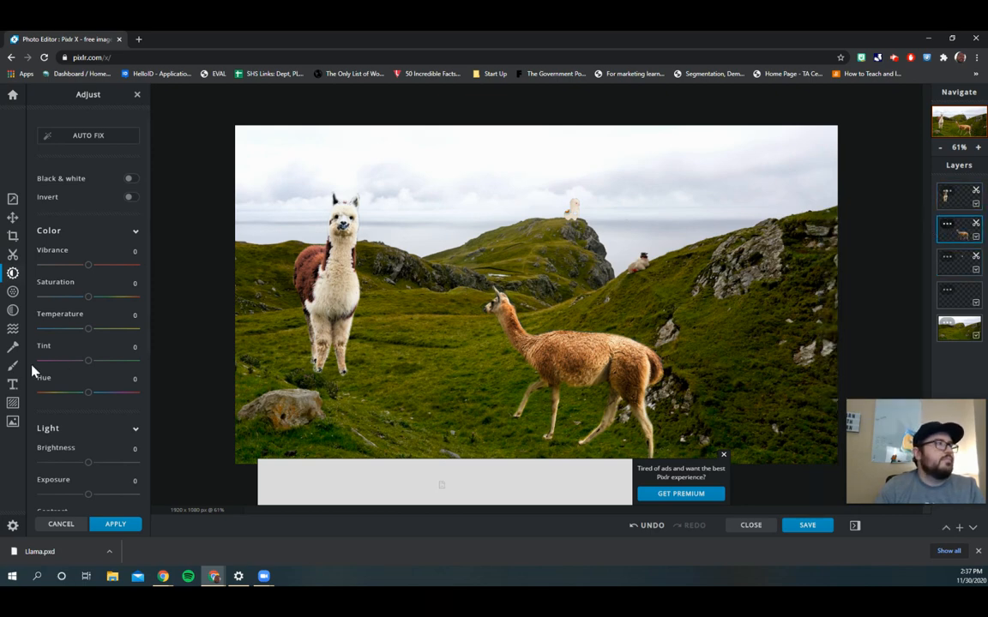
{"action": "mouse_move", "coordinate": [89, 400]}
{"action": "left_mouse_down"}
{"action": "mouse_move", "coordinate": [121, 399]}
{"action": "mouse_move", "coordinate": [70, 403]}
{"action": "left_mouse_up"}
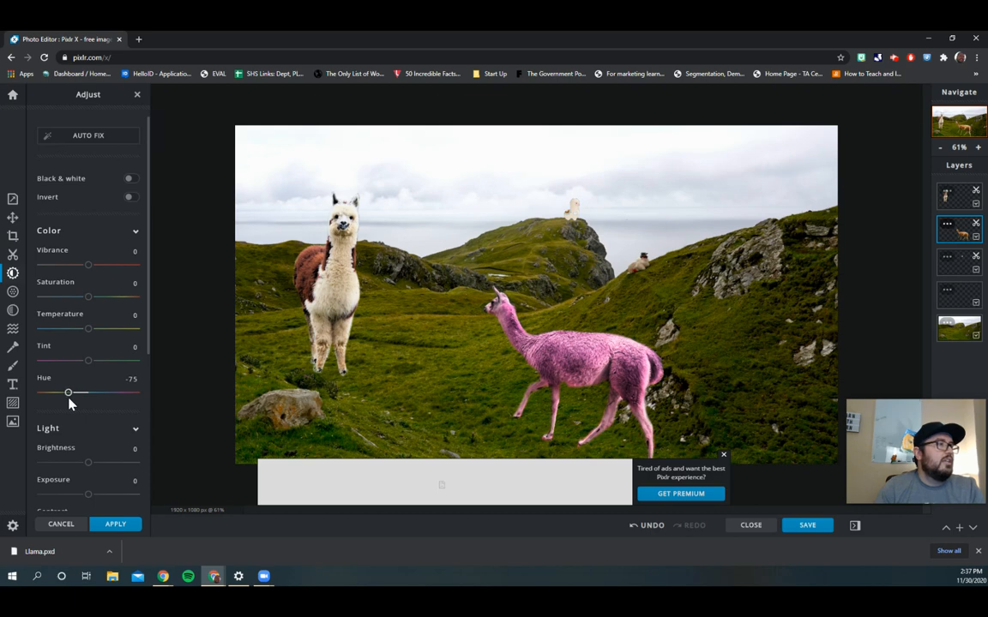
{"action": "left_click_drag", "start_coordinate": [88, 296], "coordinate": [81, 268]}
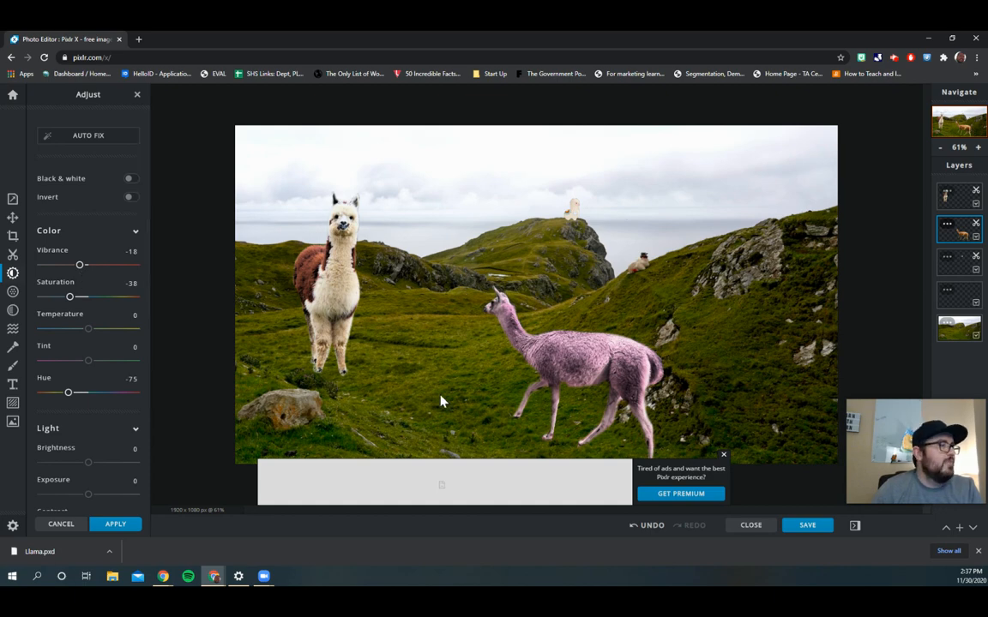
{"action": "left_click", "coordinate": [722, 457]}
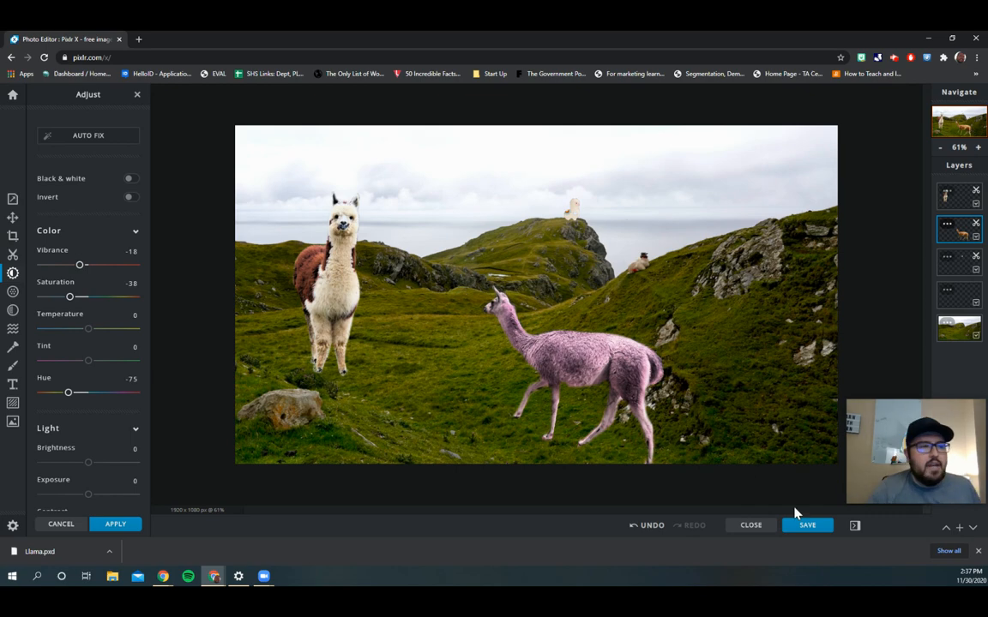
Step: Save the composition as a layered PXD file named Lesson2
{"action": "left_click", "coordinate": [806, 527]}
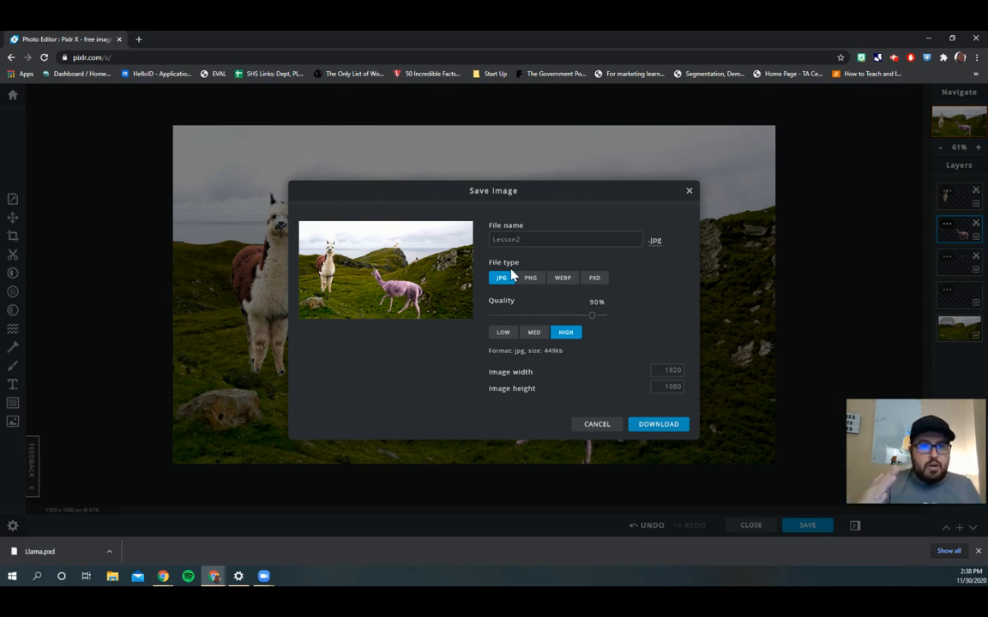
{"action": "left_click", "coordinate": [601, 281]}
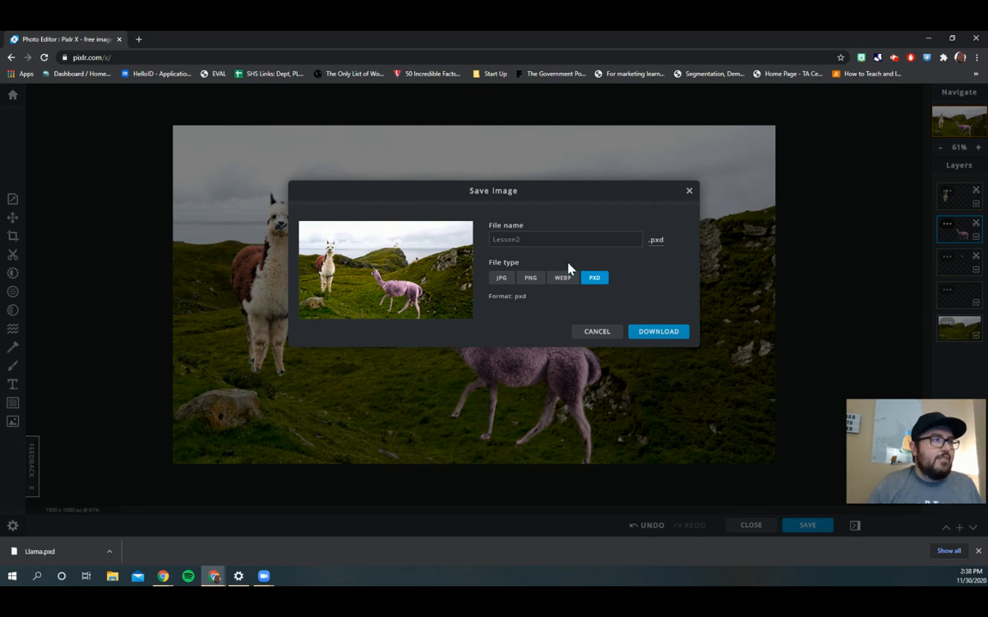
{"action": "left_click", "coordinate": [654, 334]}
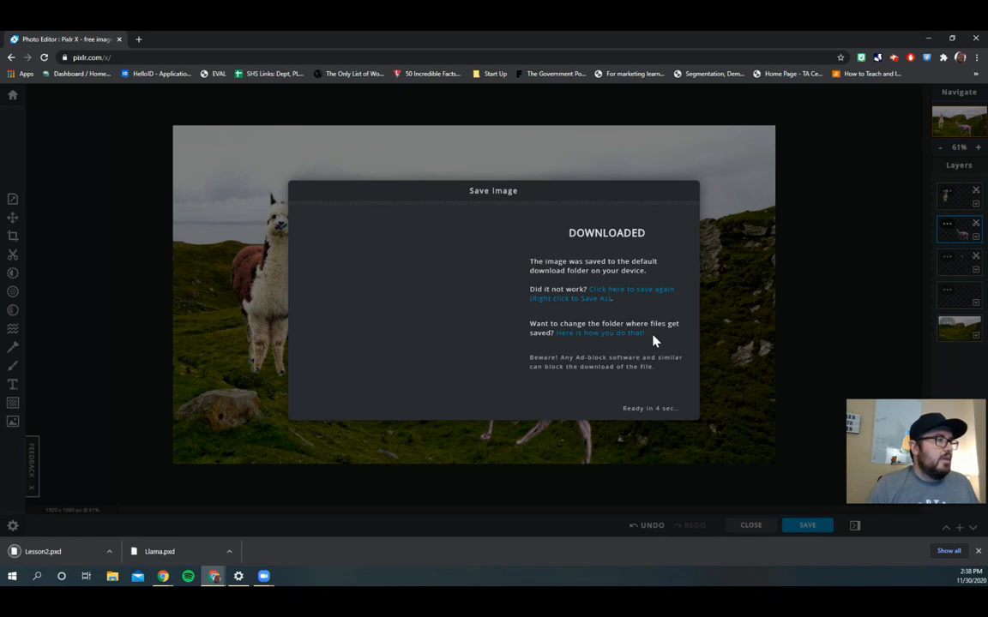
{"action": "left_click", "coordinate": [655, 412]}
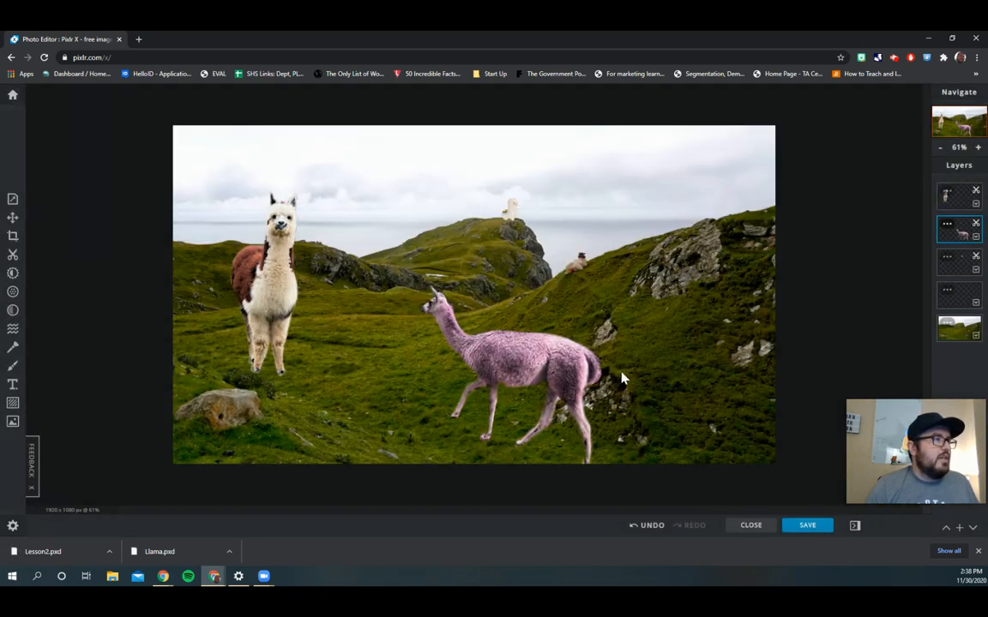
Step: Save the composition again as a Lesson2 JPG at High quality, 90%, and close the save dialog
{"action": "left_click", "coordinate": [807, 525]}
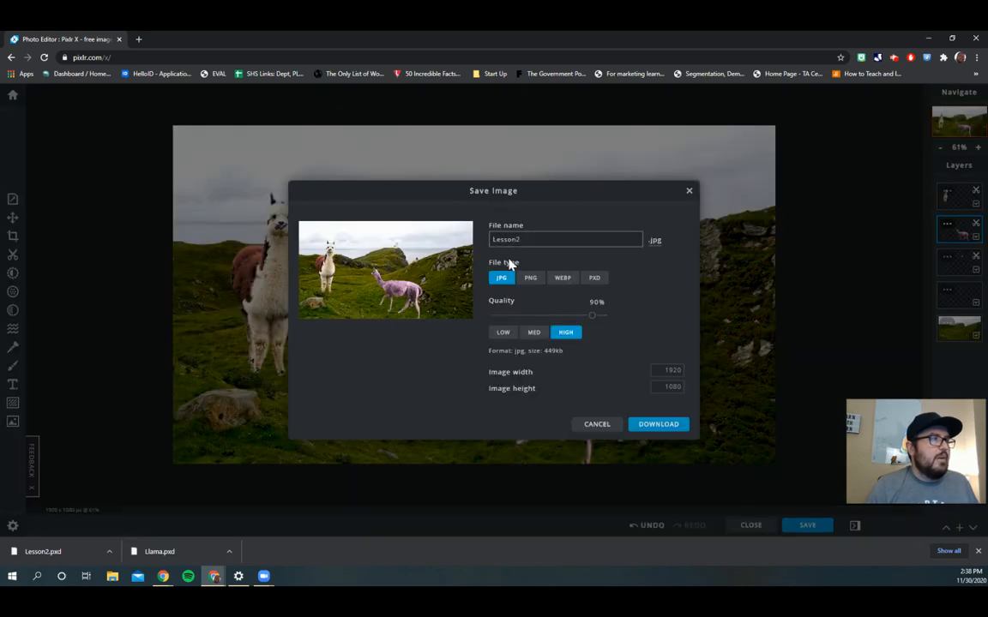
{"action": "left_click", "coordinate": [659, 425]}
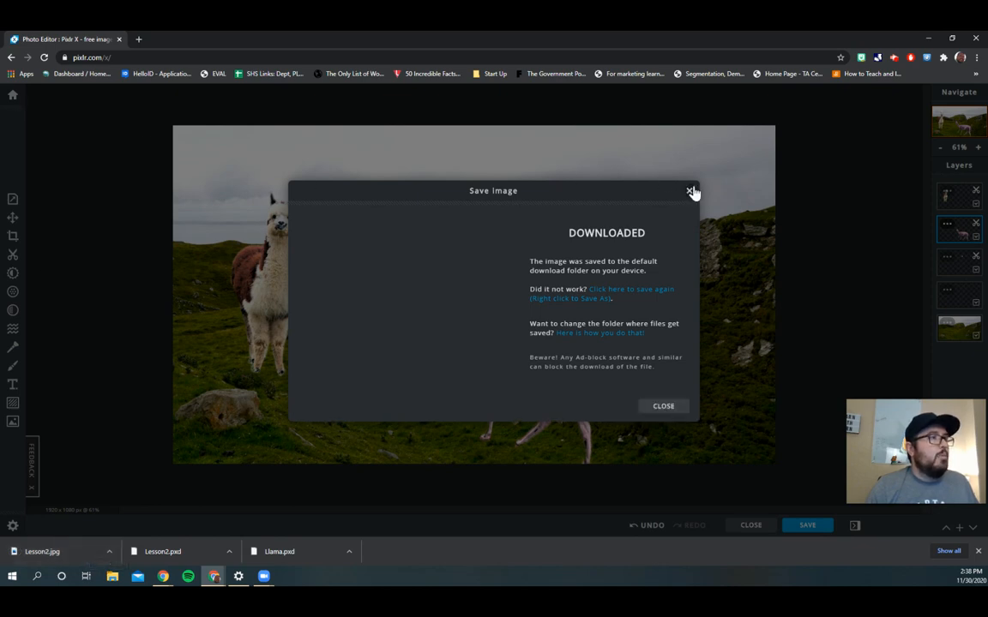
{"action": "left_click", "coordinate": [691, 192]}
Step: Open the Lesson2 JPG from the Downloads folder as a new document to view its layers
{"action": "left_click", "coordinate": [13, 97]}
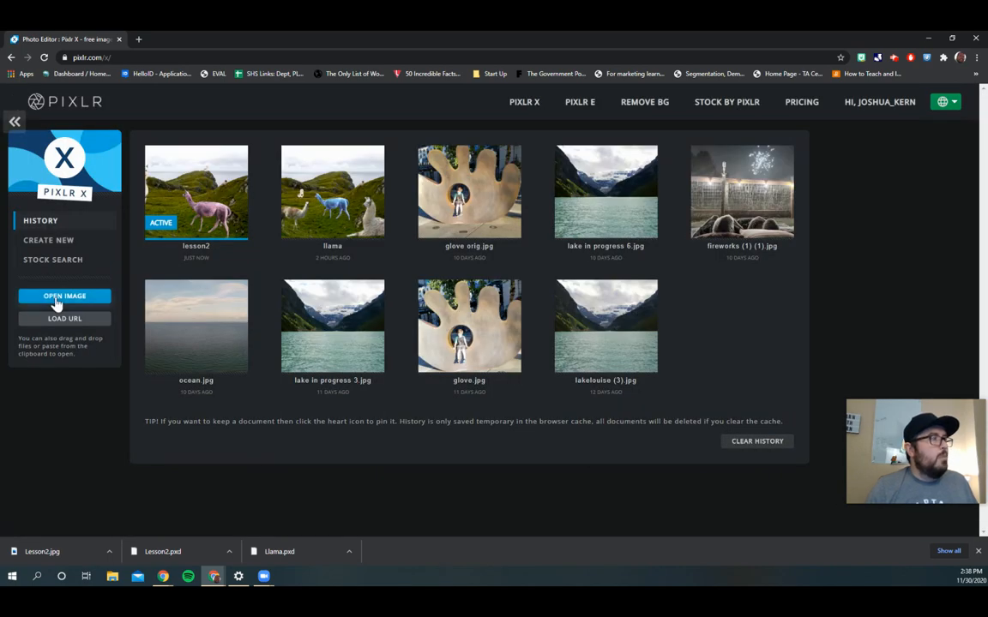
{"action": "left_click", "coordinate": [56, 297]}
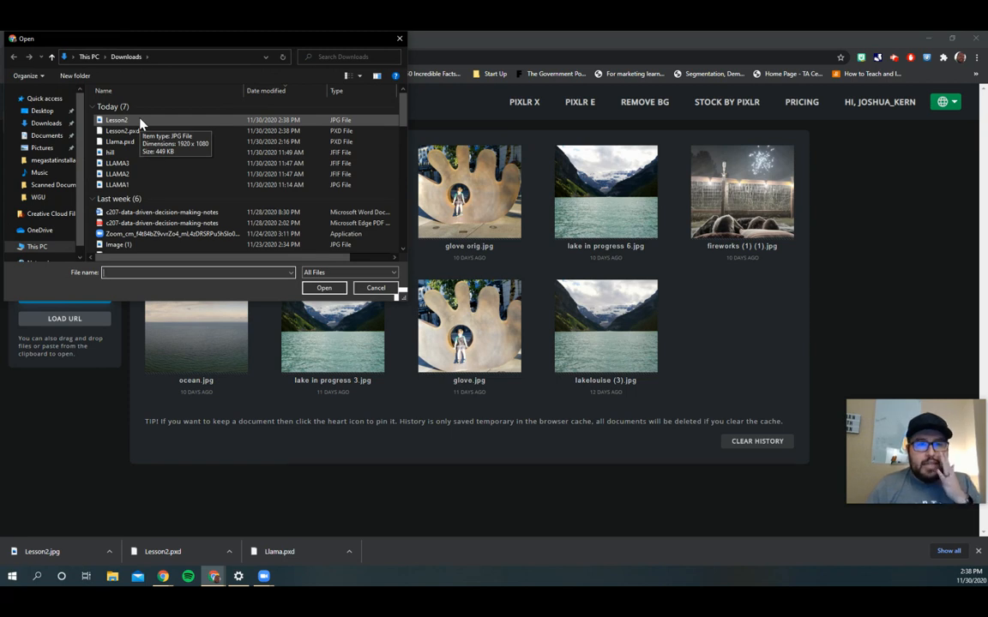
{"action": "double_click", "coordinate": [141, 121]}
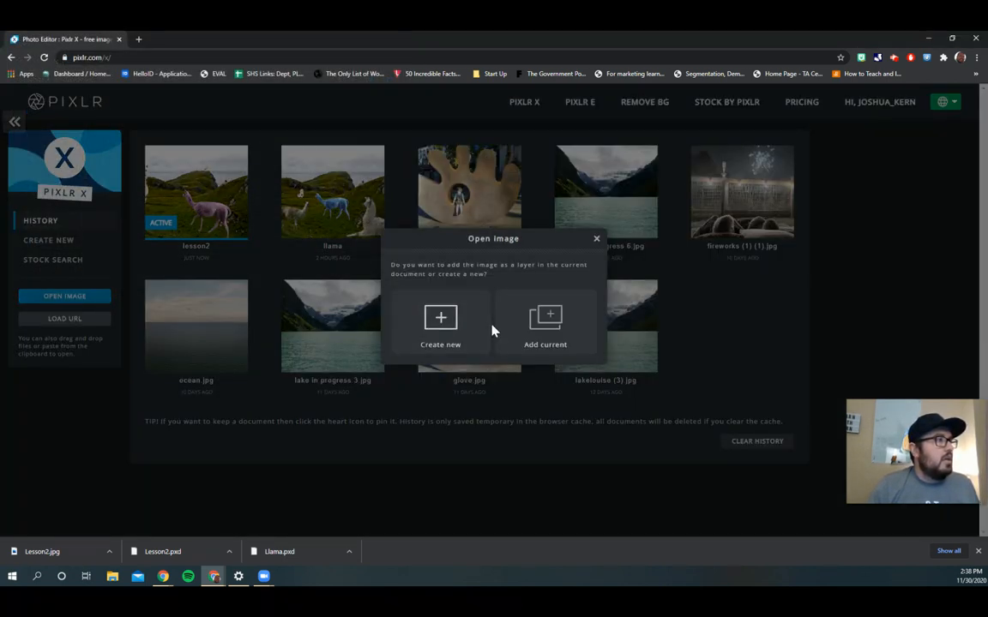
{"action": "left_click", "coordinate": [433, 326]}
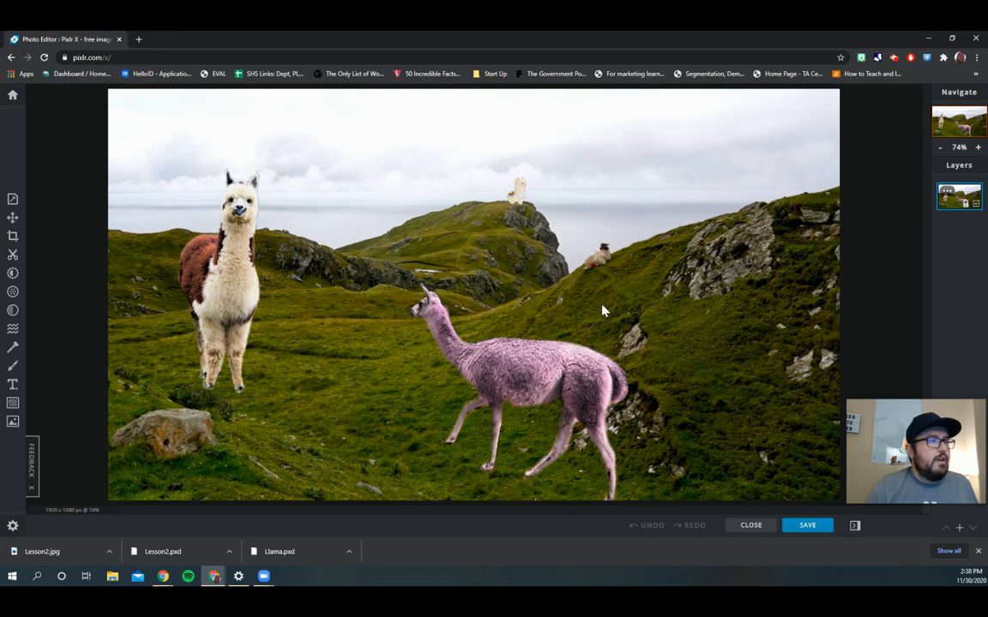
Step: Open the layered Lesson2.pxd file from the Downloads folder
{"action": "left_click", "coordinate": [13, 97]}
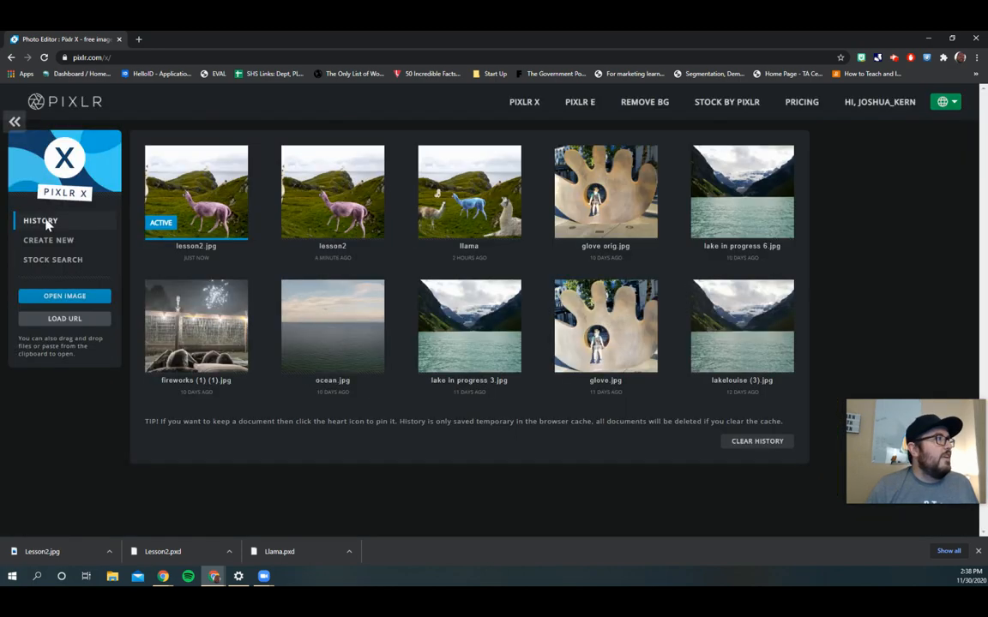
{"action": "left_click", "coordinate": [58, 296]}
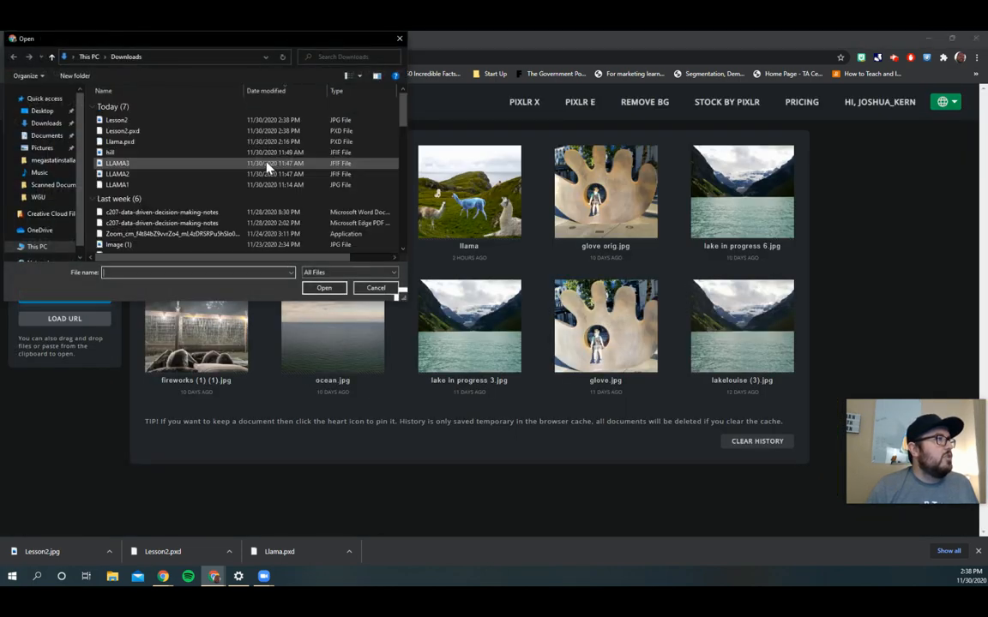
{"action": "double_click", "coordinate": [126, 121]}
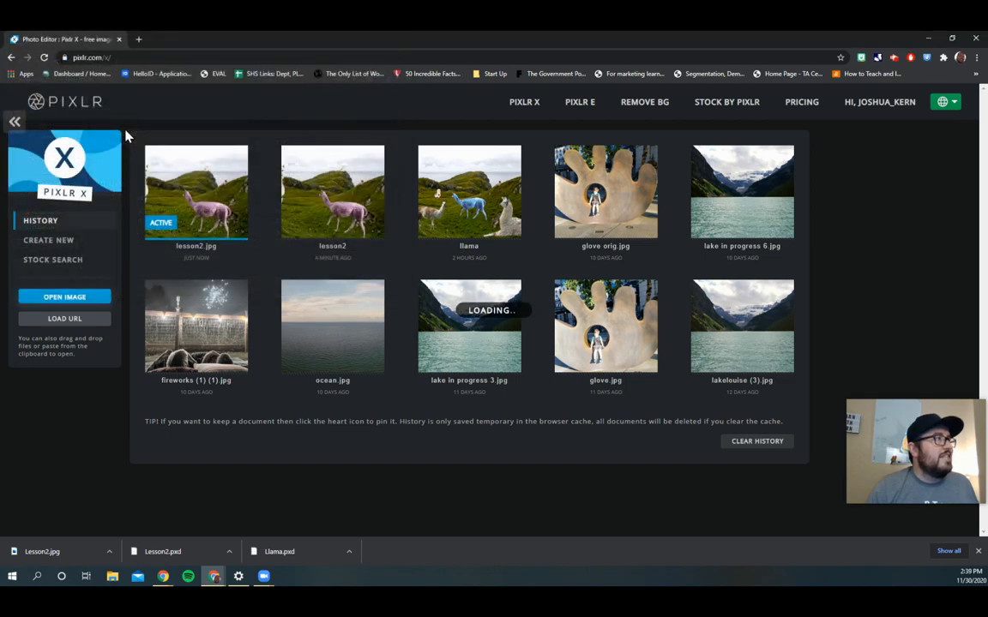
Step: Move the pink walking llama to about Top 17, Left 86 and the standing llama to Top 124, Left 8
{"action": "left_click", "coordinate": [959, 196]}
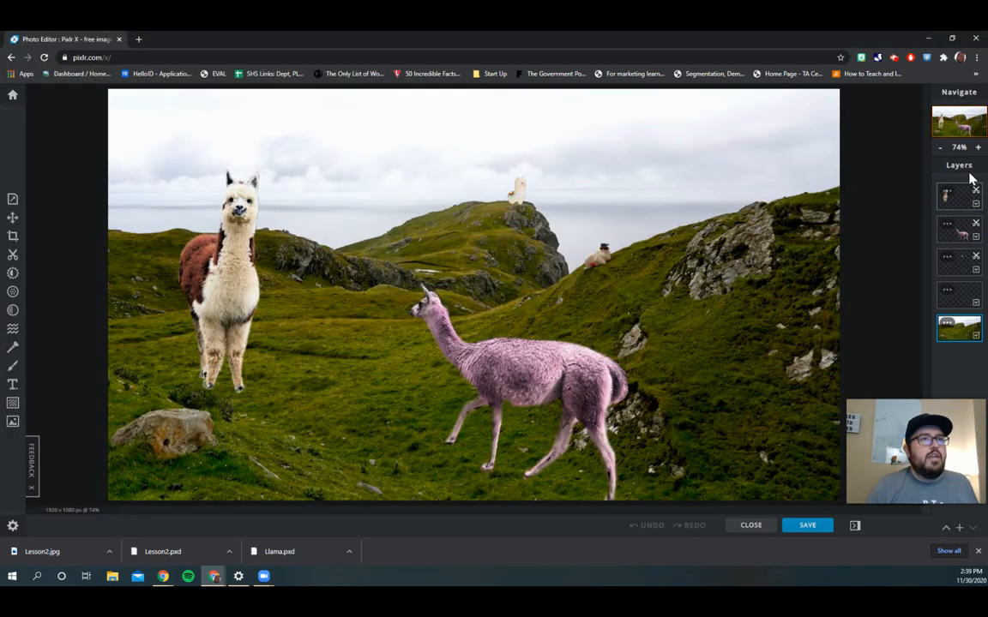
{"action": "left_click", "coordinate": [13, 220]}
{"action": "left_click_drag", "start_coordinate": [510, 362], "coordinate": [517, 339]}
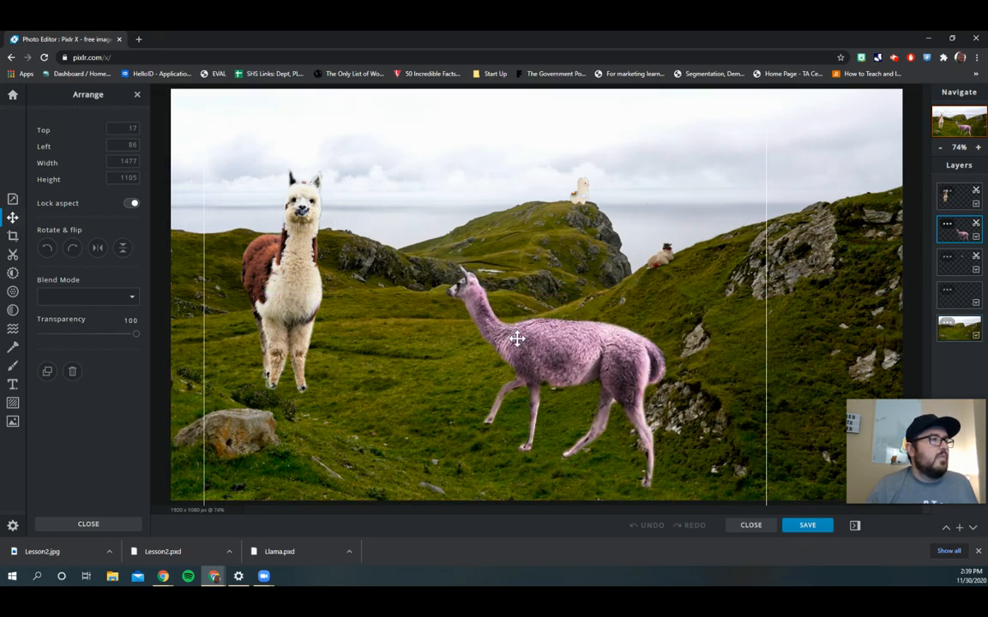
{"action": "left_click_drag", "start_coordinate": [282, 258], "coordinate": [265, 281]}
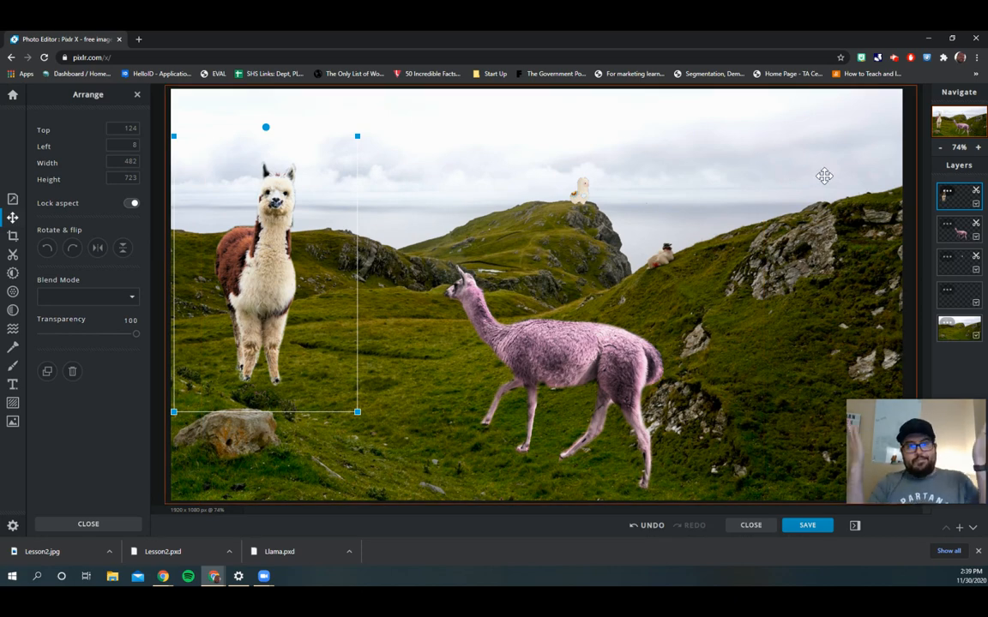